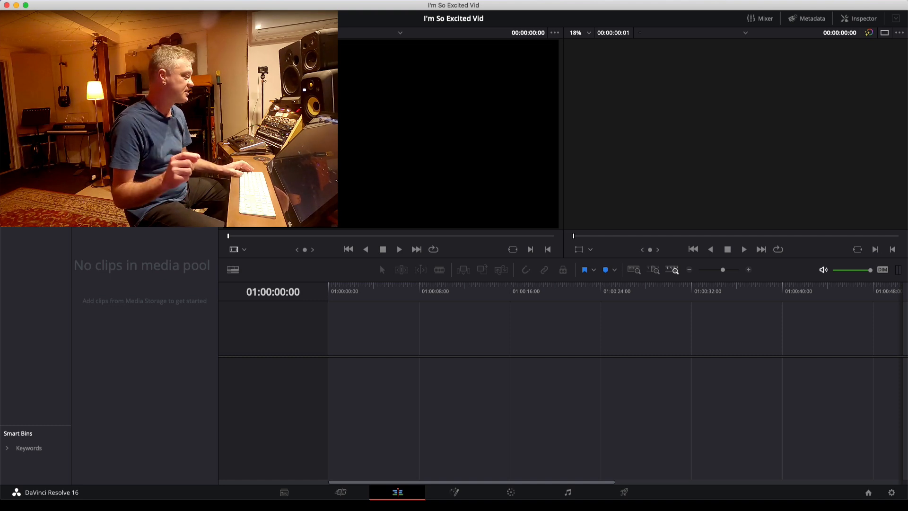
Step: Switch to Finder and open the folder holding the two video files inside the I'm So Excited song folder
{"action": "key", "text": "super+Tab"}
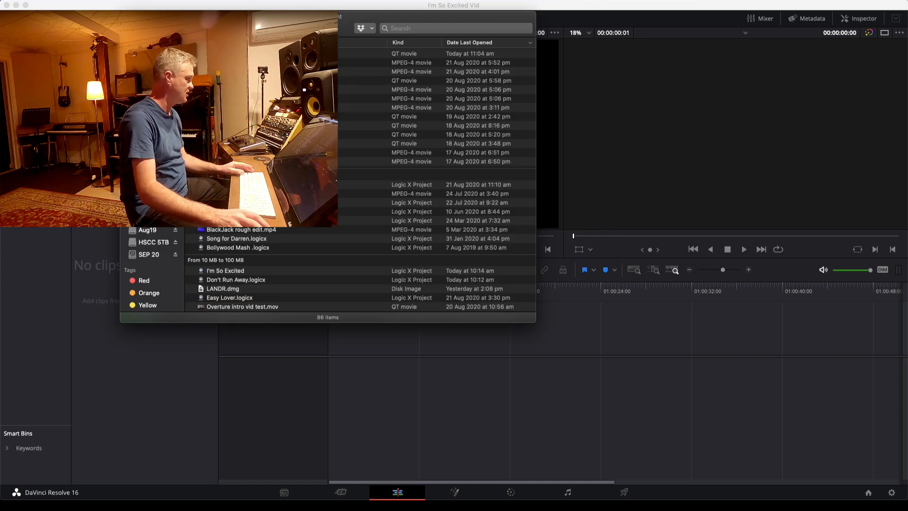
{"action": "double_click", "coordinate": [236, 62]}
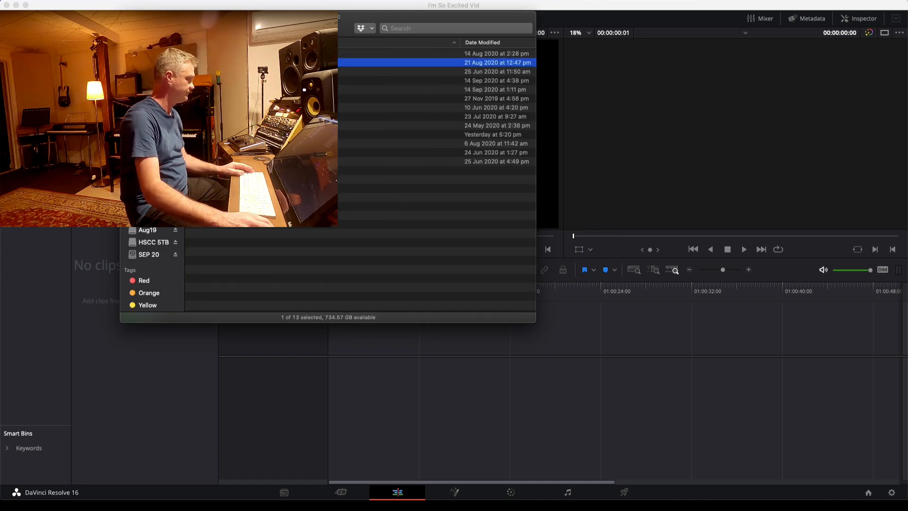
{"action": "double_click", "coordinate": [237, 53]}
{"action": "double_click", "coordinate": [237, 54]}
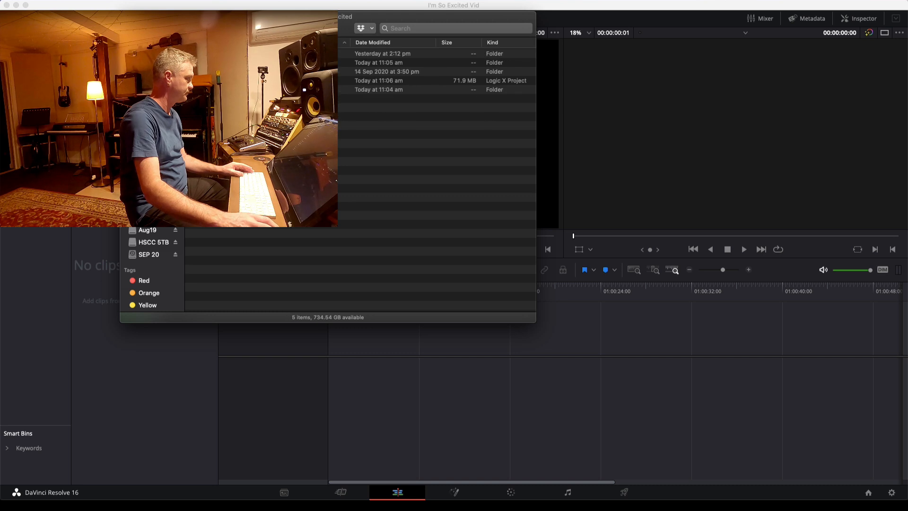
{"action": "double_click", "coordinate": [236, 89]}
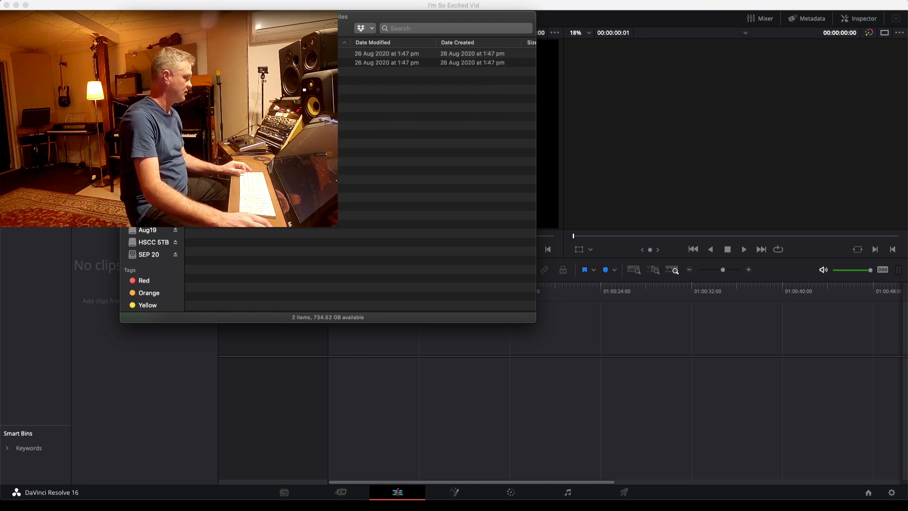
Step: Import both video files into DaVinci Resolve, changing the project frame rate to match, and place Peadar.mov on a new timeline
{"action": "left_click", "coordinate": [237, 53]}
{"action": "left_click", "coordinate": [237, 62], "text": "shift"}
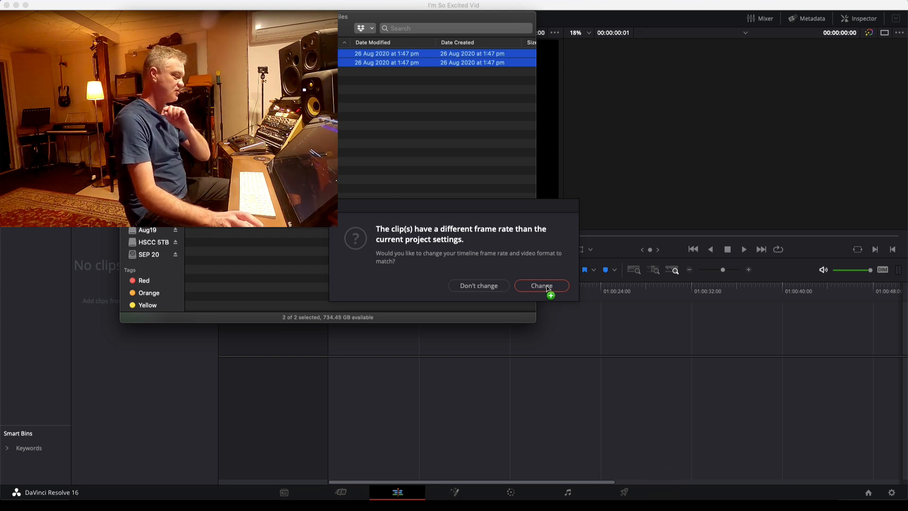
{"action": "left_click", "coordinate": [547, 287]}
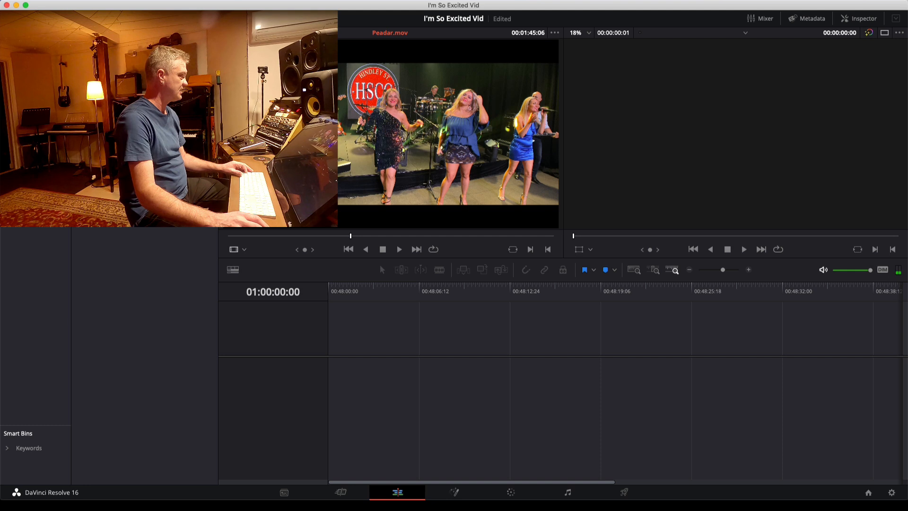
{"action": "left_click_drag", "start_coordinate": [175, 95], "coordinate": [385, 387]}
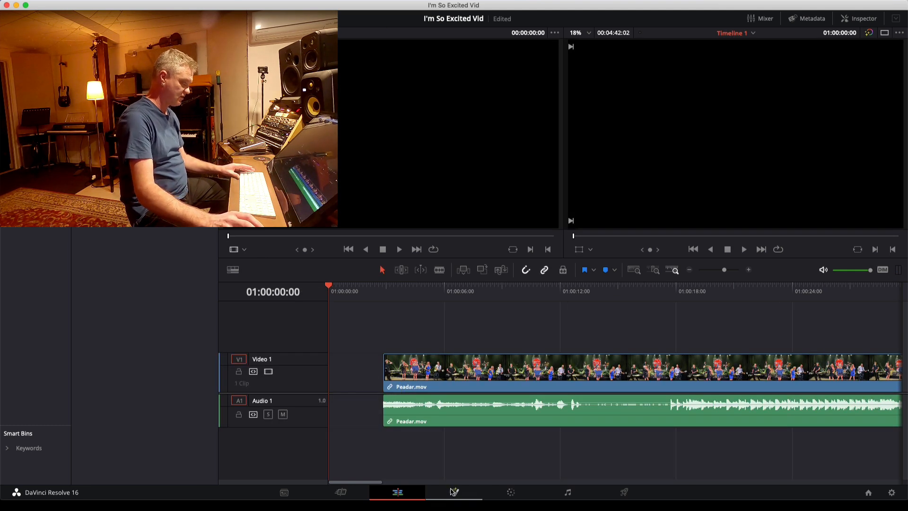
Step: Look at the project on the Media and Cut pages, and return to the Edit page
{"action": "left_click", "coordinate": [341, 494]}
{"action": "left_click", "coordinate": [284, 494]}
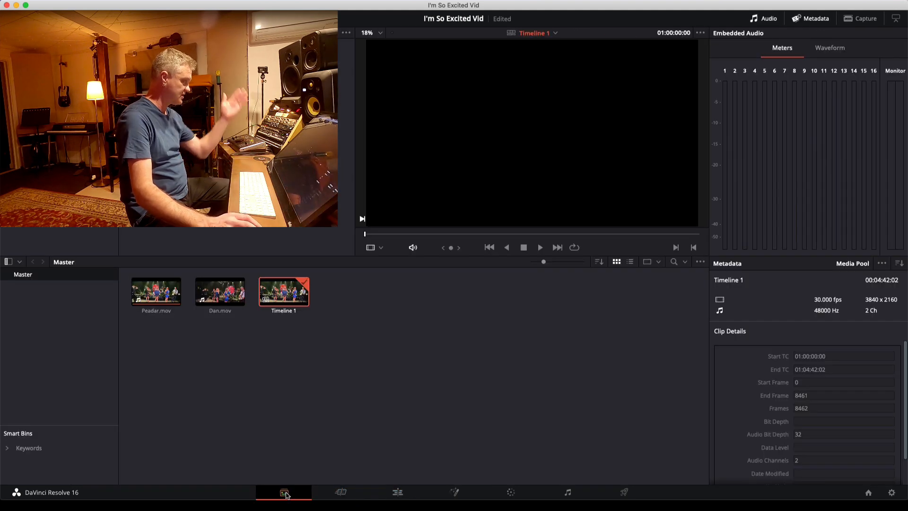
{"action": "left_click", "coordinate": [342, 494]}
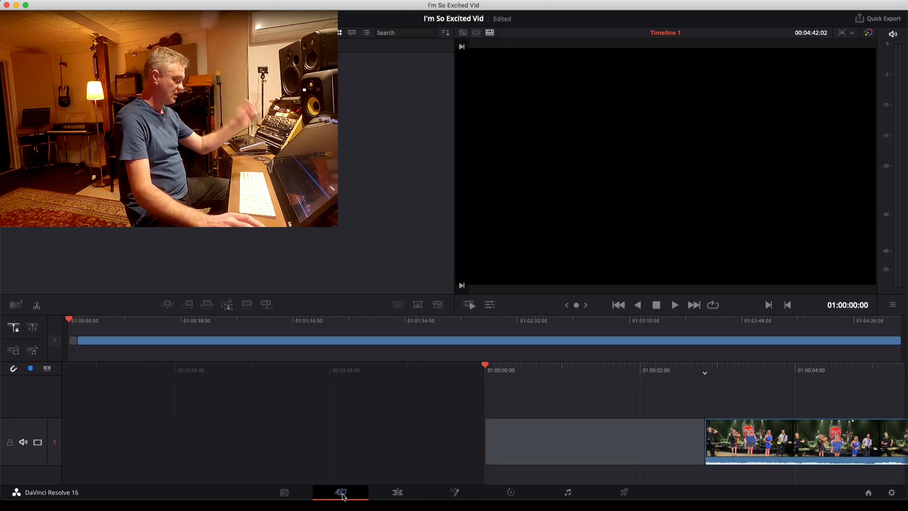
{"action": "left_click", "coordinate": [398, 494]}
Step: Move Peadar.mov to the timeline start at 01:00:00:00 and stack Dan.mov above it on Video 2 at the same start
{"action": "left_click_drag", "start_coordinate": [431, 354], "coordinate": [377, 365]}
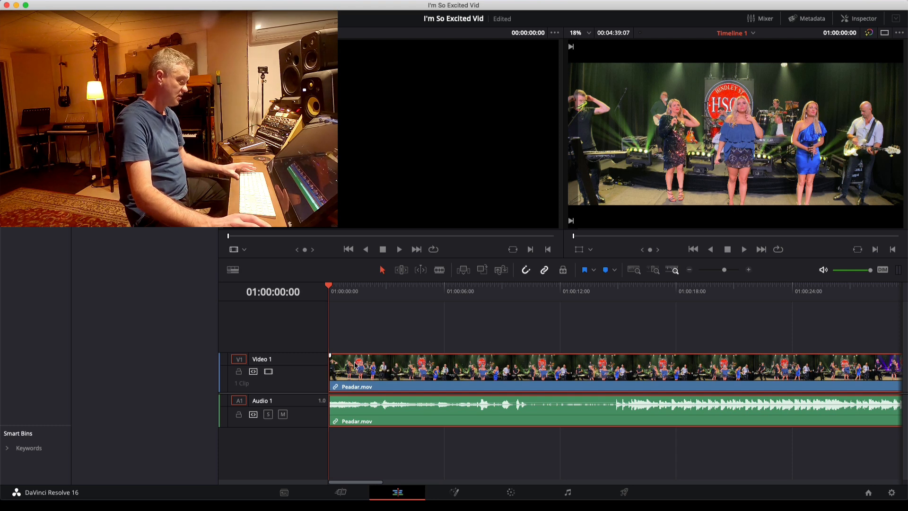
{"action": "left_click_drag", "start_coordinate": [448, 134], "coordinate": [337, 335]}
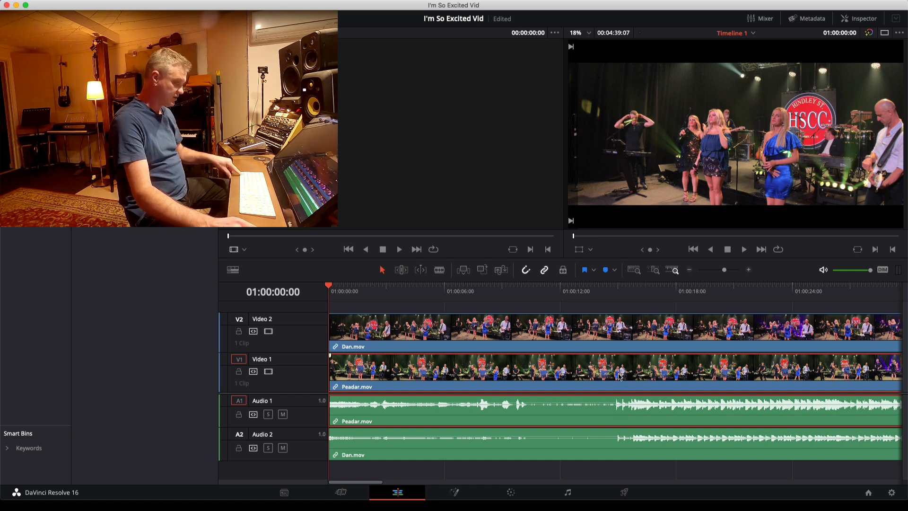
Step: Shift the linked Peadar.mov clip about 3 frames later so its first loud audio peak lines up with Dan.mov's
{"action": "scroll", "coordinate": [619, 376], "scroll_direction": "up", "scroll_amount": 3}
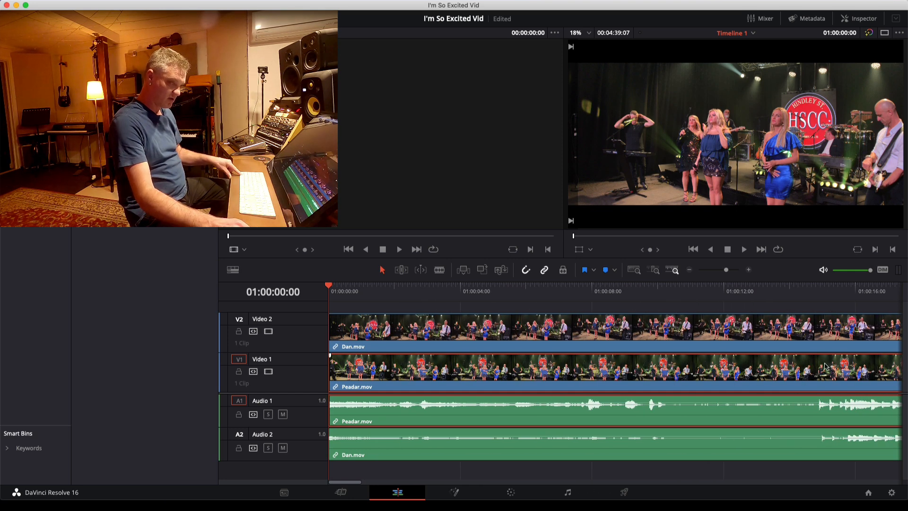
{"action": "left_click", "coordinate": [819, 286]}
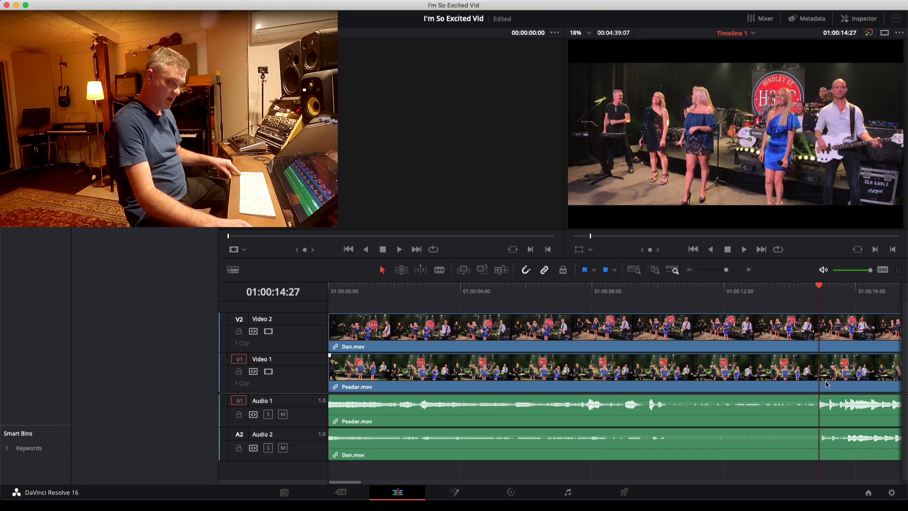
{"action": "scroll", "coordinate": [831, 373], "scroll_direction": "up", "scroll_amount": 2}
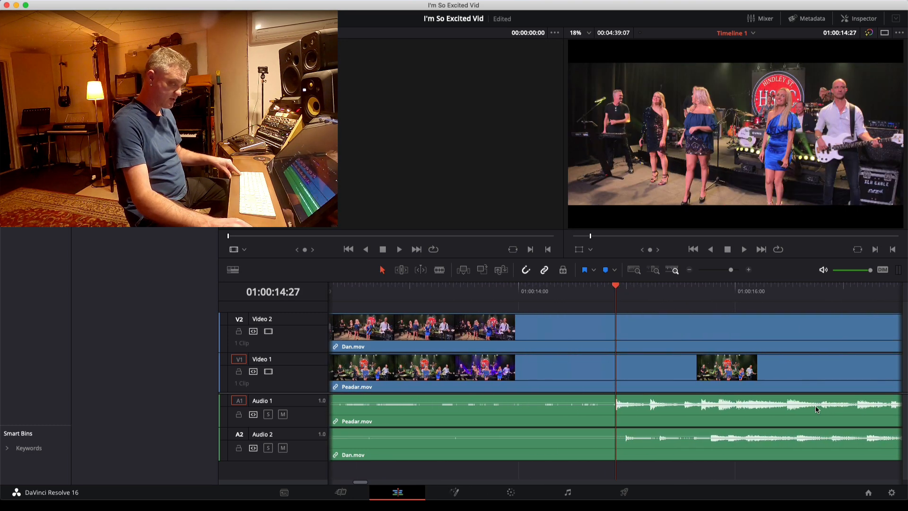
{"action": "scroll", "coordinate": [685, 330], "scroll_direction": "up", "scroll_amount": 1}
{"action": "left_click", "coordinate": [583, 288]}
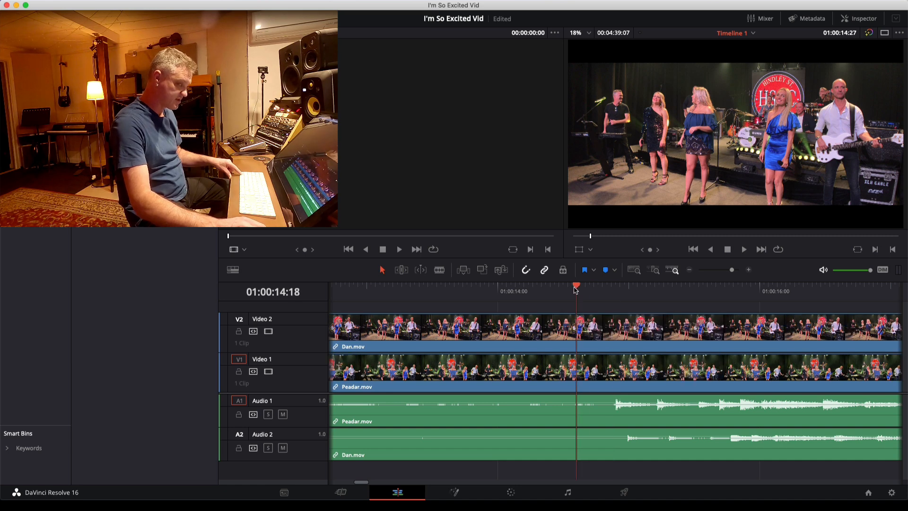
{"action": "left_click", "coordinate": [607, 285]}
{"action": "scroll", "coordinate": [613, 378], "scroll_direction": "up", "scroll_amount": 2}
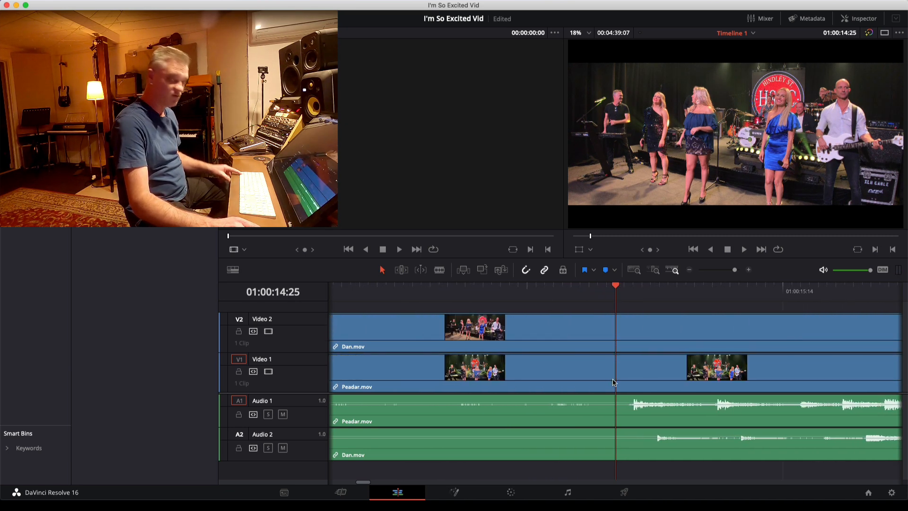
{"action": "left_click", "coordinate": [638, 370]}
{"action": "left_click_drag", "start_coordinate": [637, 372], "coordinate": [666, 372]}
Step: Play back the aligned section to check the sync, and review both clips across the whole timeline
{"action": "key", "text": "space"}
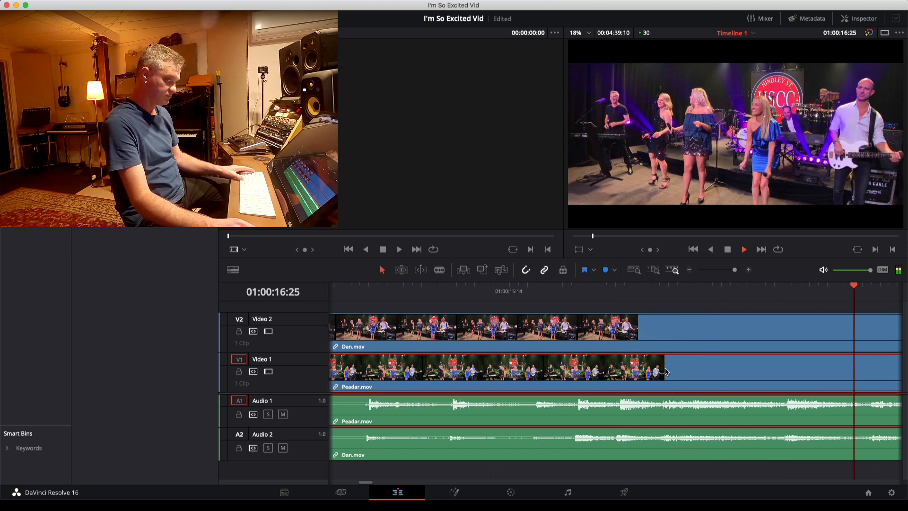
{"action": "key", "text": "space"}
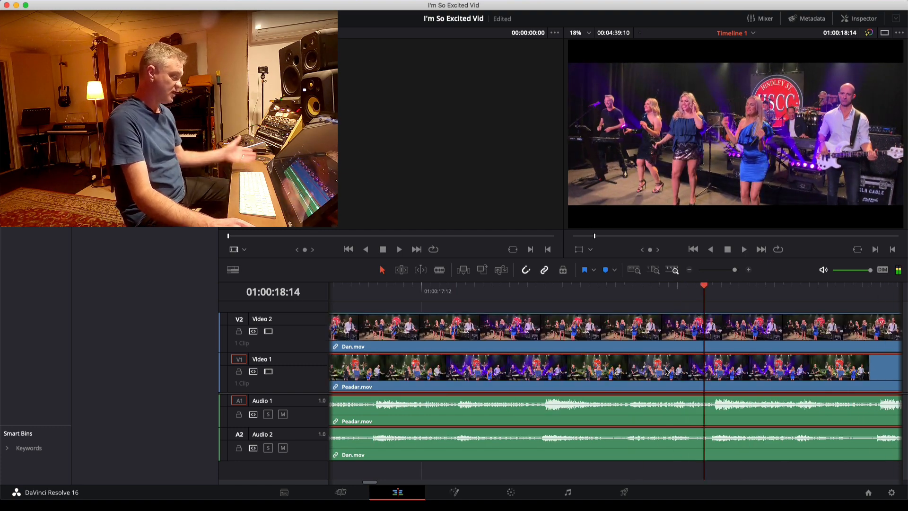
{"action": "scroll", "coordinate": [516, 372], "scroll_direction": "down", "scroll_amount": 2}
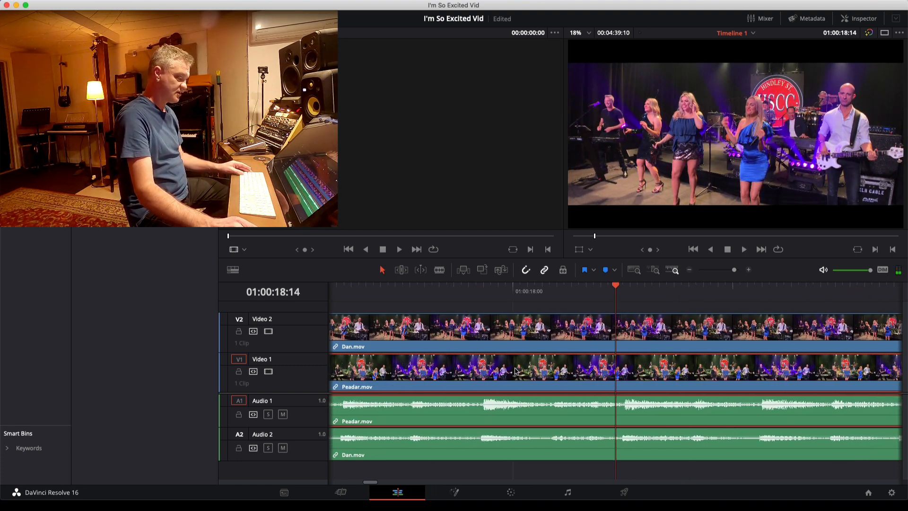
{"action": "scroll", "coordinate": [515, 371], "scroll_direction": "down", "scroll_amount": 5}
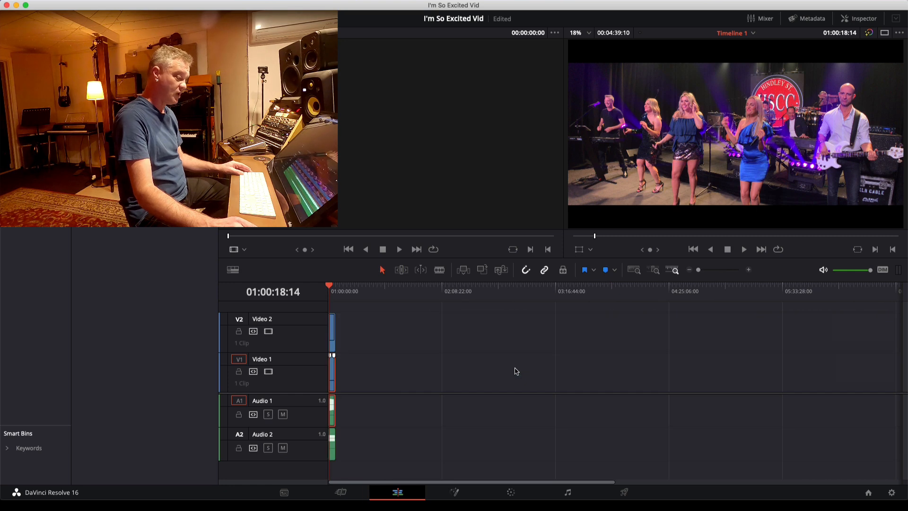
{"action": "scroll", "coordinate": [518, 371], "scroll_direction": "up", "scroll_amount": 2}
{"action": "scroll", "coordinate": [518, 371], "scroll_direction": "up", "scroll_amount": 2}
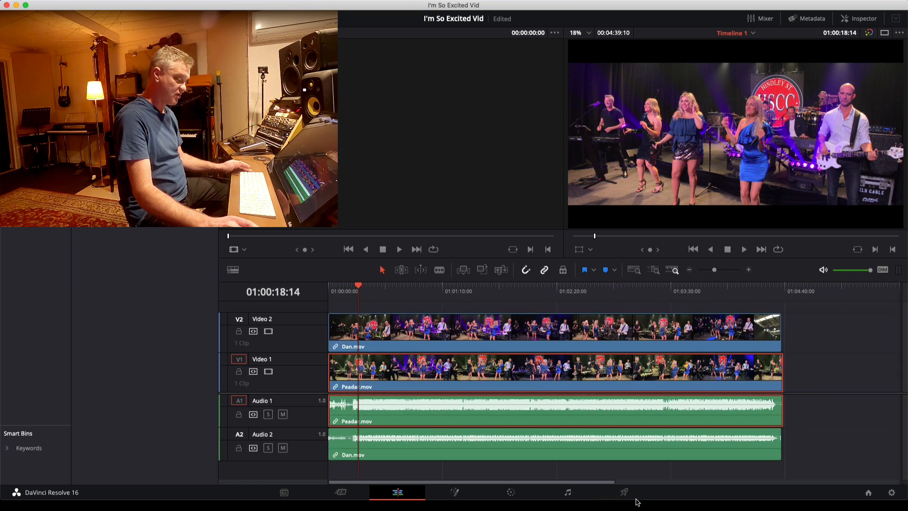
Step: On the Fairlight page, pan Audio 1 slightly left and Audio 2 slightly right
{"action": "left_click", "coordinate": [568, 494]}
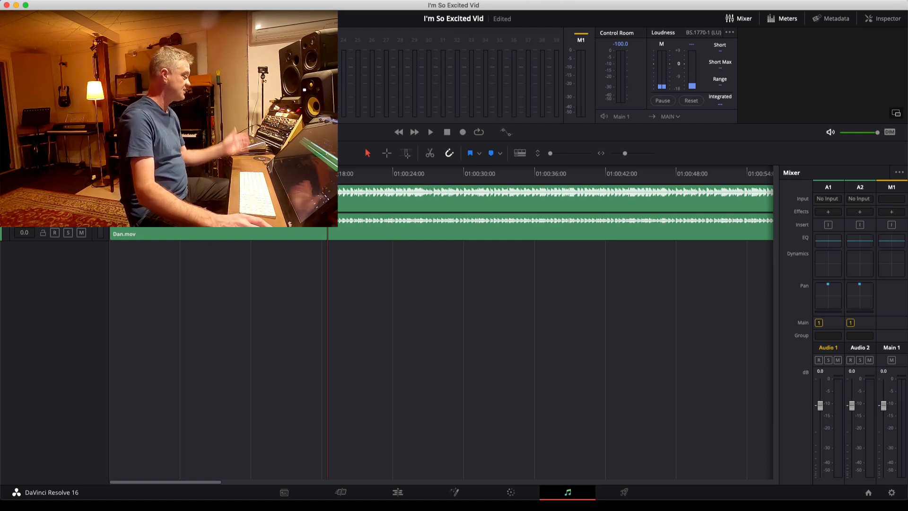
{"action": "left_click", "coordinate": [555, 199]}
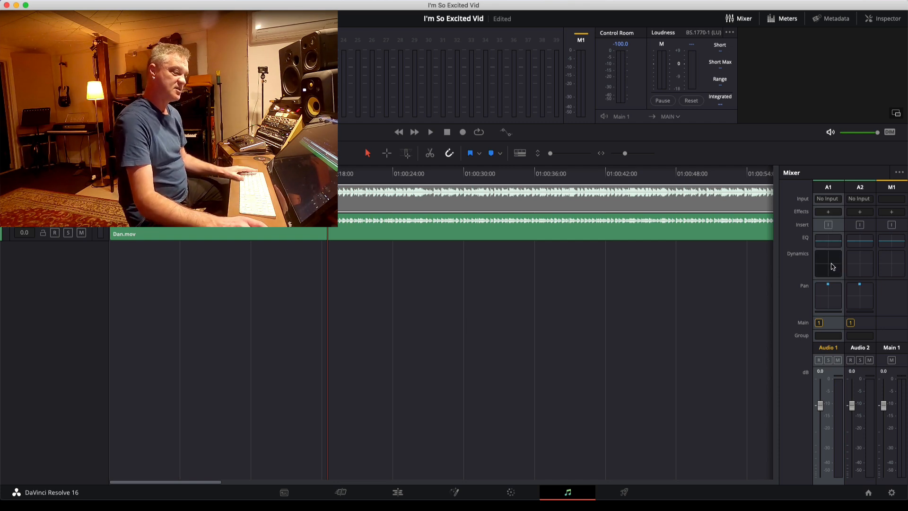
{"action": "left_click_drag", "start_coordinate": [829, 287], "coordinate": [819, 286]}
Step: Balance the levels during playback, setting Audio 1 to -1.1 dB, Audio 2 to +3.6 dB and Main 1 to 0.0 dB
{"action": "key", "text": "space"}
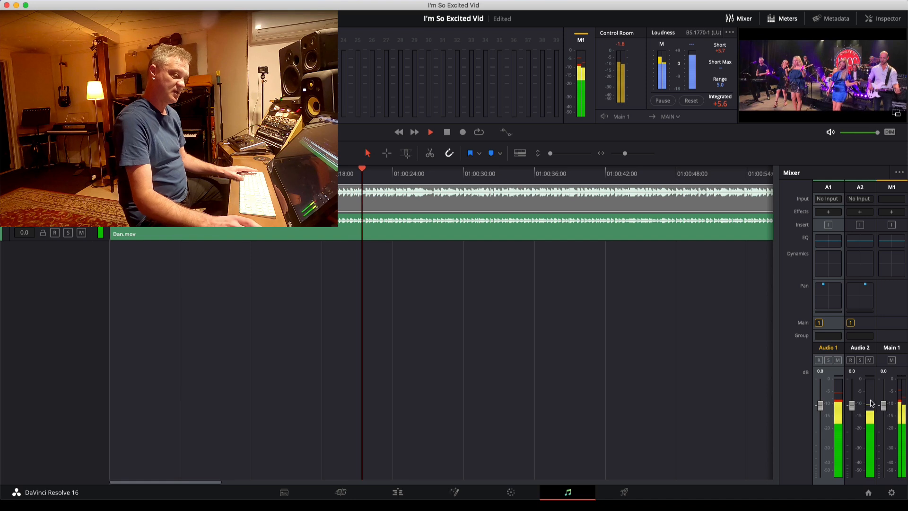
{"action": "left_click_drag", "start_coordinate": [884, 406], "coordinate": [821, 412]}
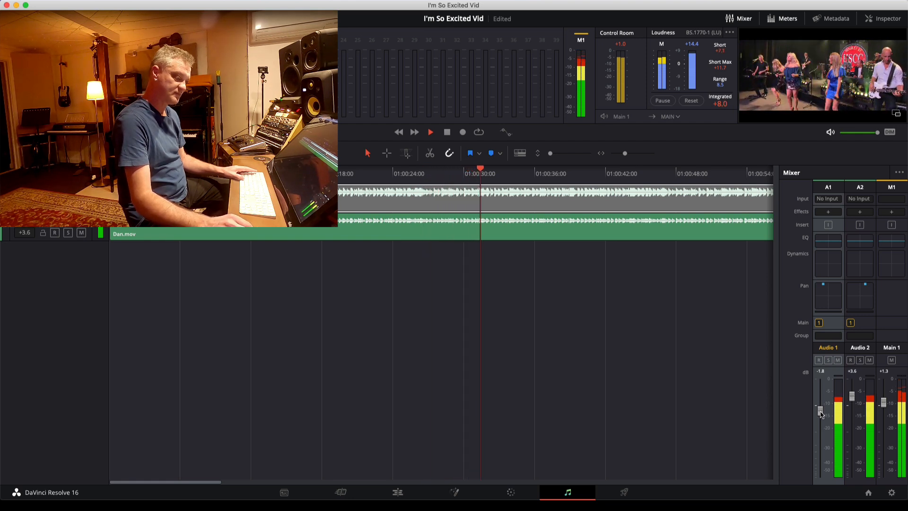
{"action": "key", "text": "space"}
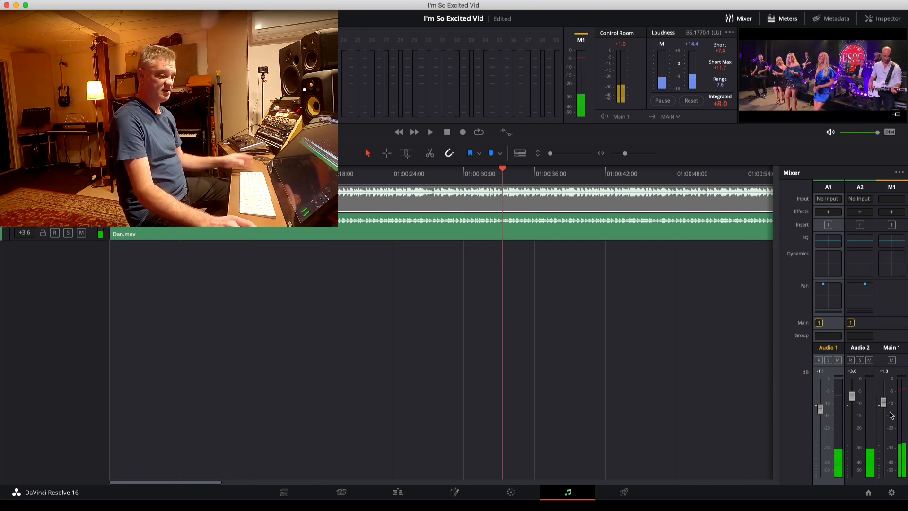
{"action": "left_click_drag", "start_coordinate": [883, 405], "coordinate": [884, 409]}
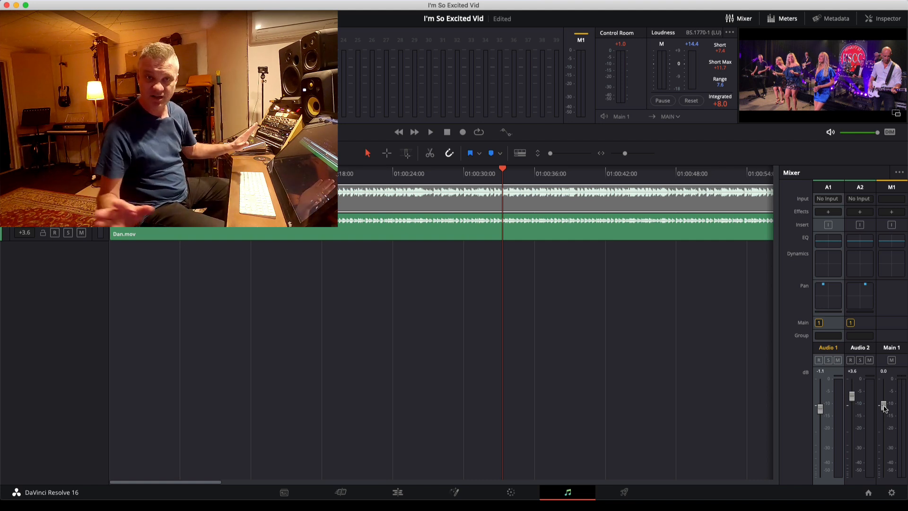
Step: Compare the timeline on the Fairlight and Edit pages, finishing on the Edit page with no clip selected
{"action": "left_click", "coordinate": [363, 286]}
{"action": "scroll", "coordinate": [364, 286], "scroll_direction": "right", "scroll_amount": 4}
{"action": "scroll", "coordinate": [364, 287], "scroll_direction": "left", "scroll_amount": 4}
{"action": "left_click", "coordinate": [398, 492]}
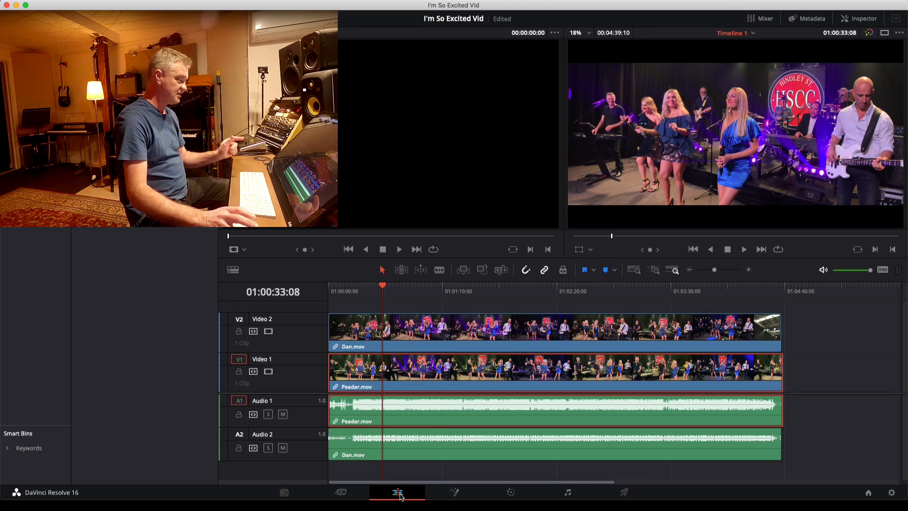
{"action": "left_click", "coordinate": [568, 494]}
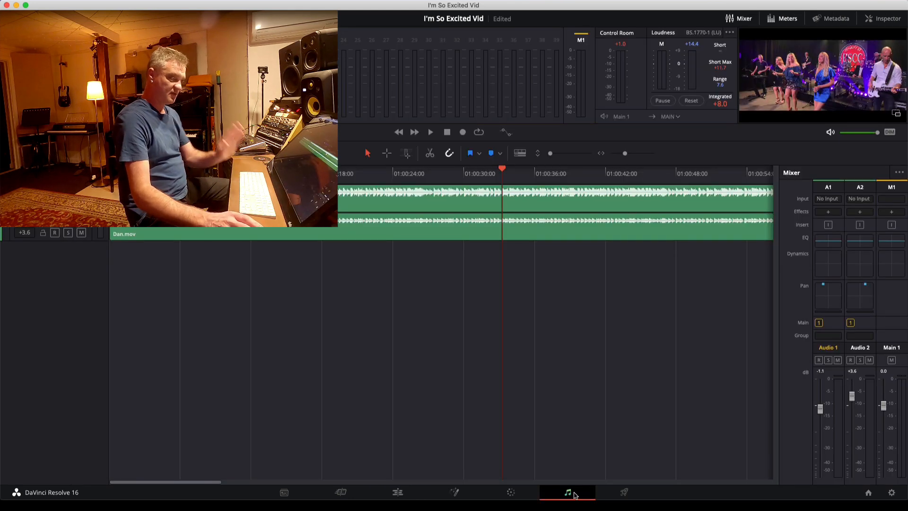
{"action": "left_click", "coordinate": [398, 493]}
{"action": "left_click", "coordinate": [378, 445]}
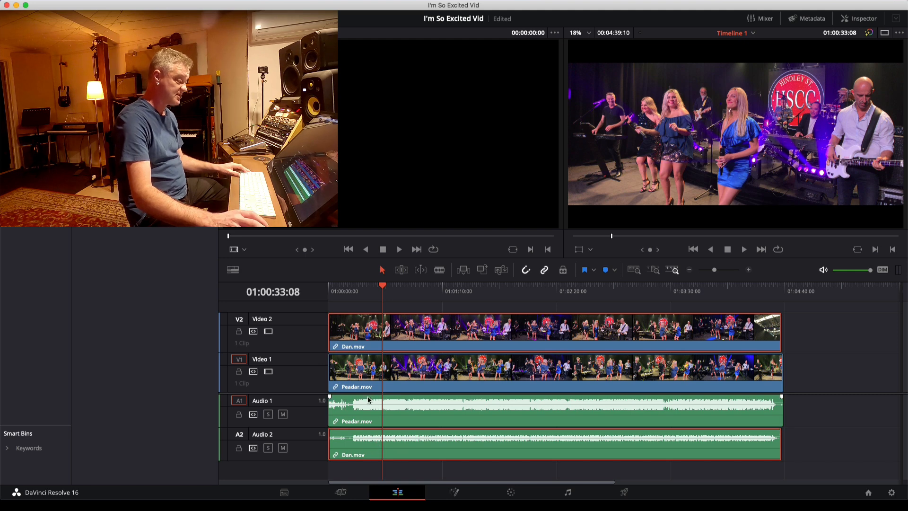
{"action": "left_click", "coordinate": [841, 368]}
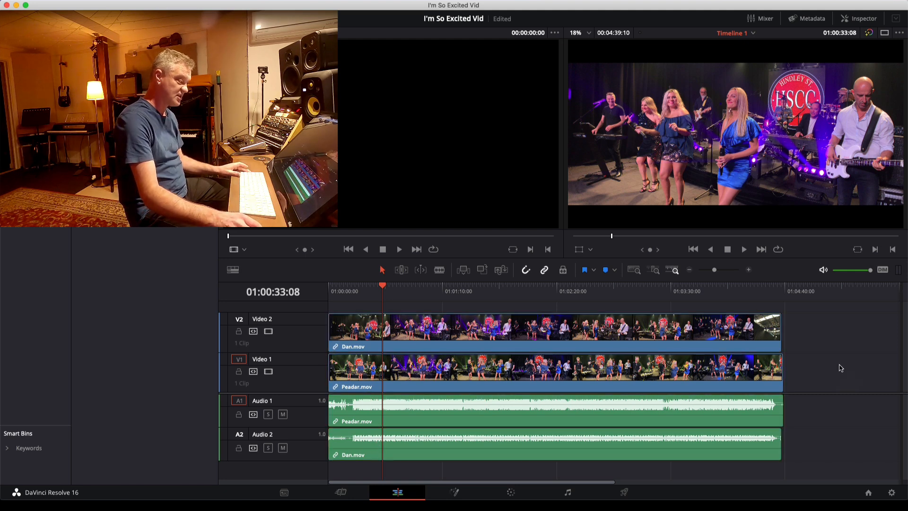
Step: Disable and re-enable the Video 2 and Video 1 tracks in turn to compare the two camera angles
{"action": "left_click", "coordinate": [378, 333]}
{"action": "left_click", "coordinate": [268, 331]}
{"action": "left_click", "coordinate": [268, 332]}
{"action": "left_click", "coordinate": [268, 331]}
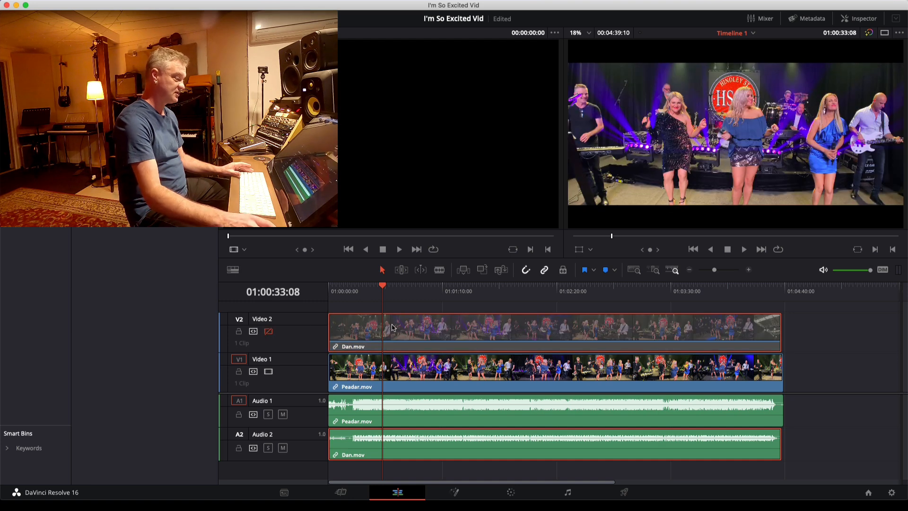
{"action": "left_click", "coordinate": [267, 372]}
{"action": "left_click", "coordinate": [268, 332]}
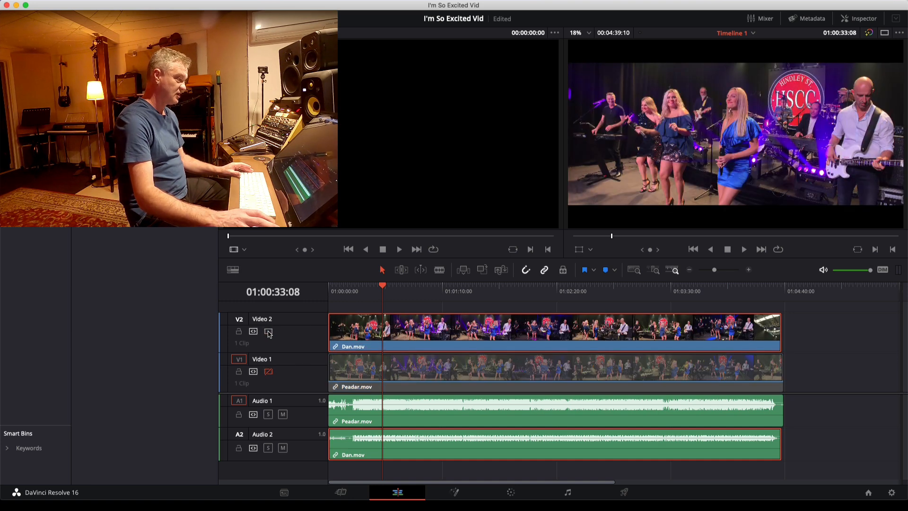
{"action": "left_click", "coordinate": [269, 331]}
{"action": "left_click", "coordinate": [269, 332]}
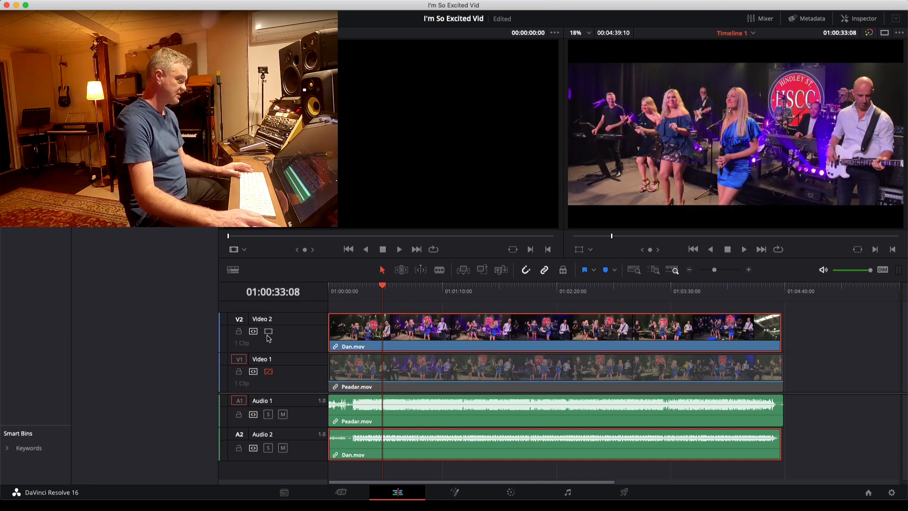
{"action": "left_click", "coordinate": [268, 372]}
Step: Unlink the audio from the video of both Peadar.mov and Dan.mov, leaving only the two audio clips selected
{"action": "left_click", "coordinate": [420, 377]}
{"action": "left_click", "coordinate": [419, 336]}
{"action": "left_click", "coordinate": [377, 414]}
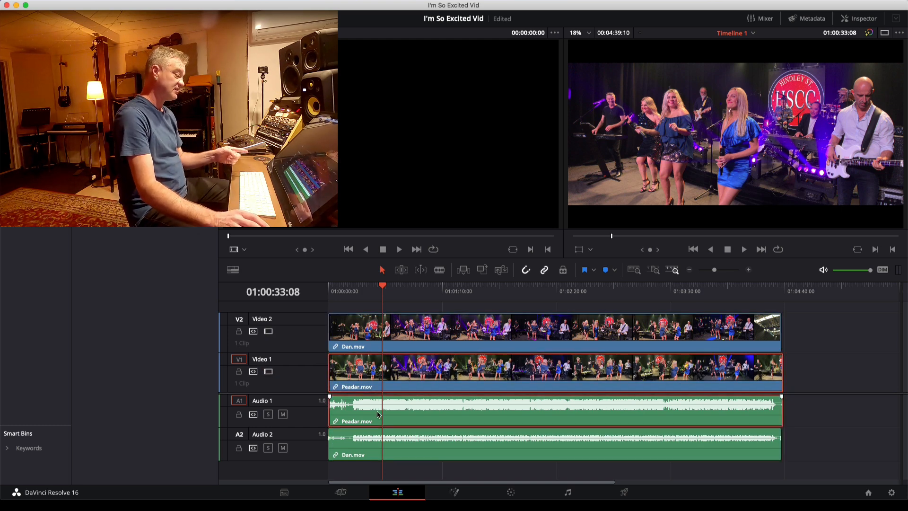
{"action": "right_click", "coordinate": [378, 415]}
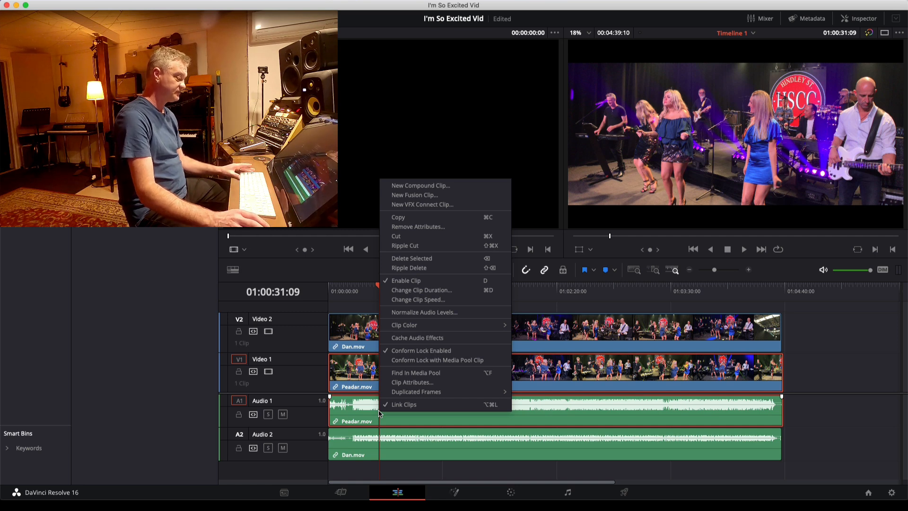
{"action": "left_click", "coordinate": [412, 407]}
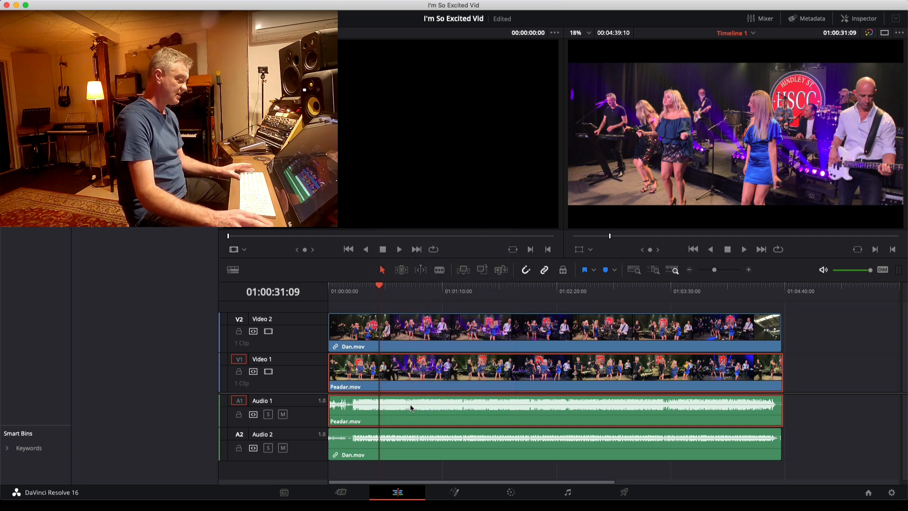
{"action": "right_click", "coordinate": [407, 443]}
{"action": "left_click", "coordinate": [435, 438]}
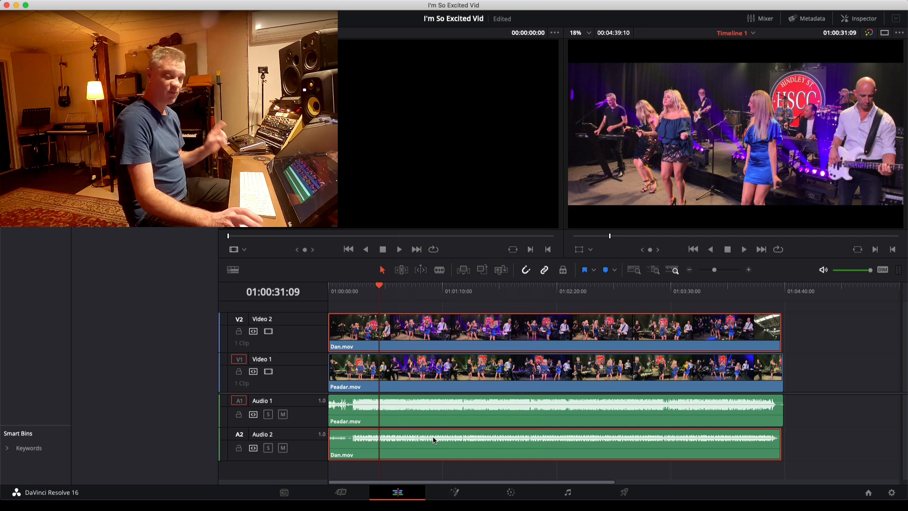
{"action": "left_click", "coordinate": [412, 414]}
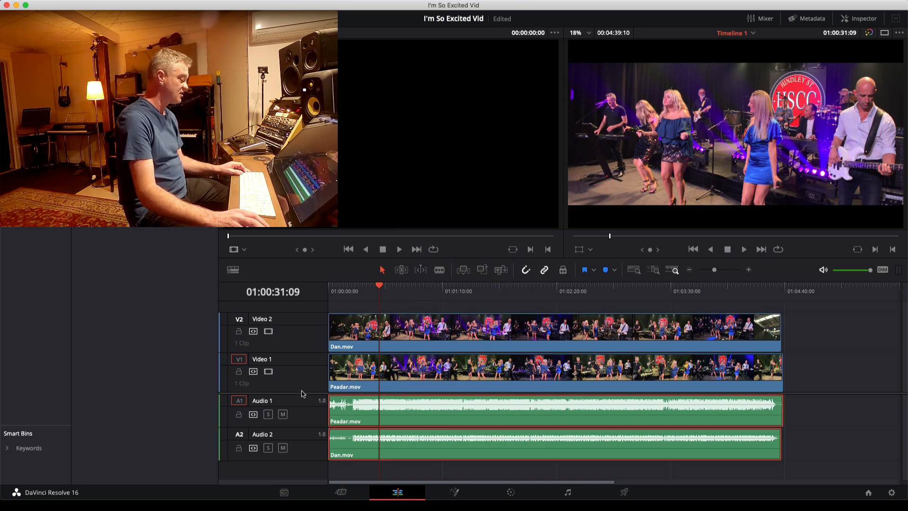
Step: Make more room for the video tracks and play the opening seconds to find where the song starts
{"action": "left_click_drag", "start_coordinate": [301, 393], "coordinate": [302, 425]}
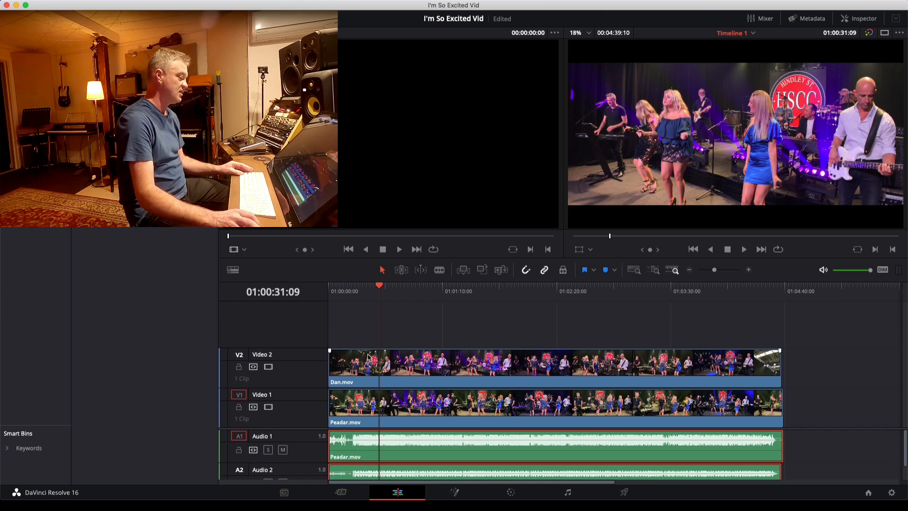
{"action": "scroll", "coordinate": [368, 358], "scroll_direction": "up", "scroll_amount": 6}
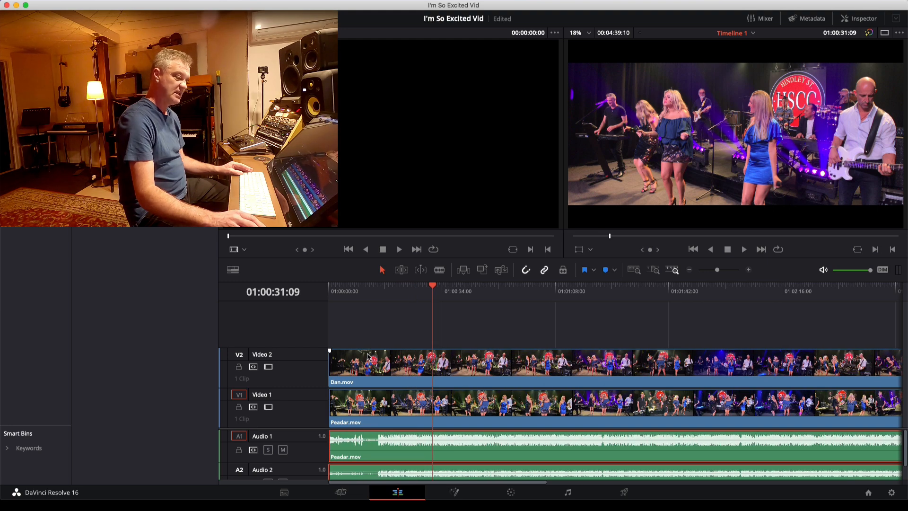
{"action": "scroll", "coordinate": [368, 358], "scroll_direction": "up", "scroll_amount": 6}
{"action": "scroll", "coordinate": [368, 358], "scroll_direction": "up", "scroll_amount": 6}
{"action": "scroll", "coordinate": [368, 358], "scroll_direction": "left", "scroll_amount": 3}
{"action": "left_click", "coordinate": [428, 293]}
{"action": "key", "text": "space"}
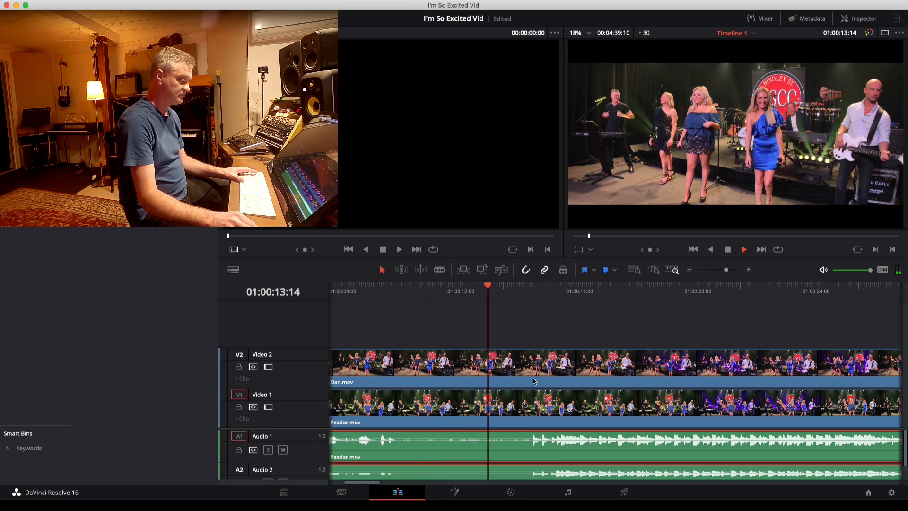
{"action": "key", "text": "space"}
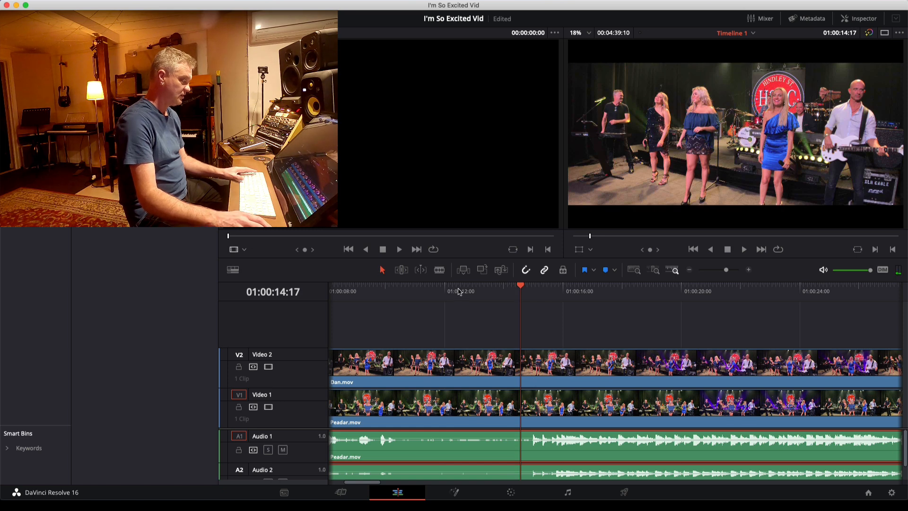
Step: Replay the intro from about 01:00:12:00 and park the playhead at 01:00:14:05, just before the music starts
{"action": "key", "text": "space"}
{"action": "left_click", "coordinate": [440, 287]}
{"action": "key", "text": "space"}
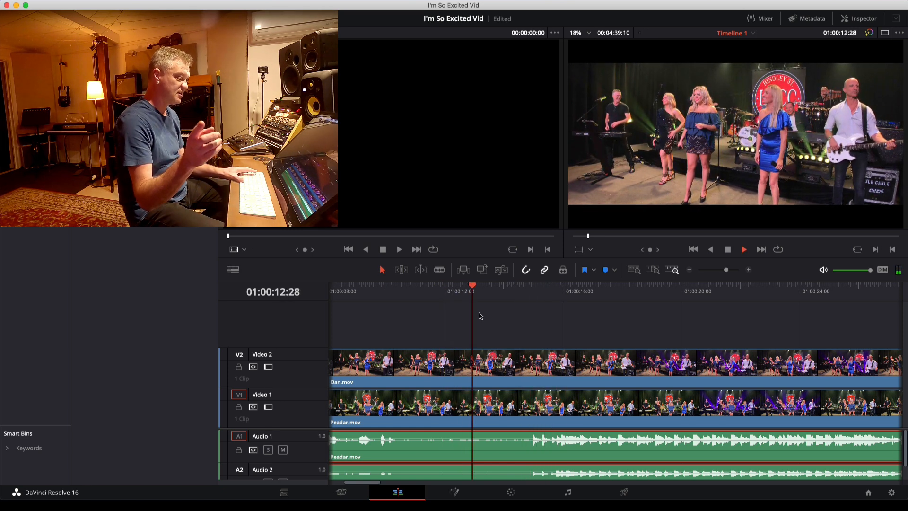
{"action": "key", "text": "space"}
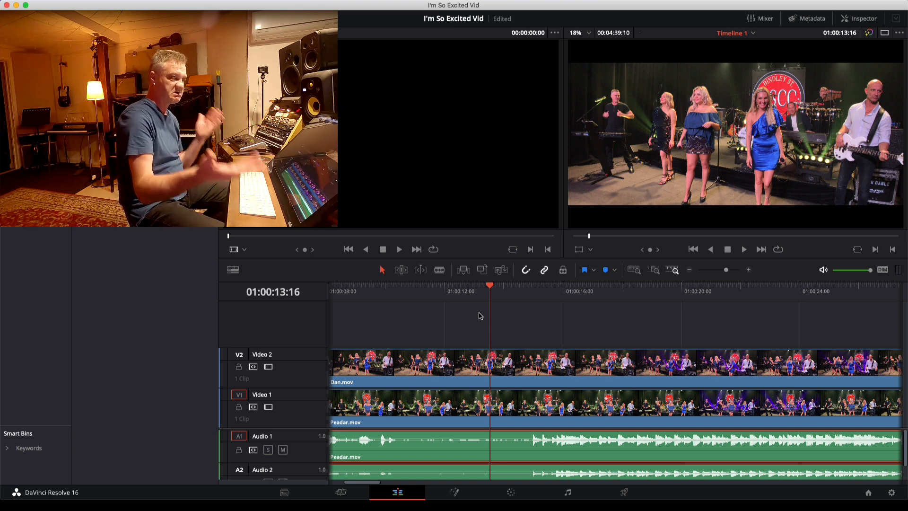
{"action": "left_click_drag", "start_coordinate": [490, 290], "coordinate": [440, 287]}
{"action": "key", "text": "space"}
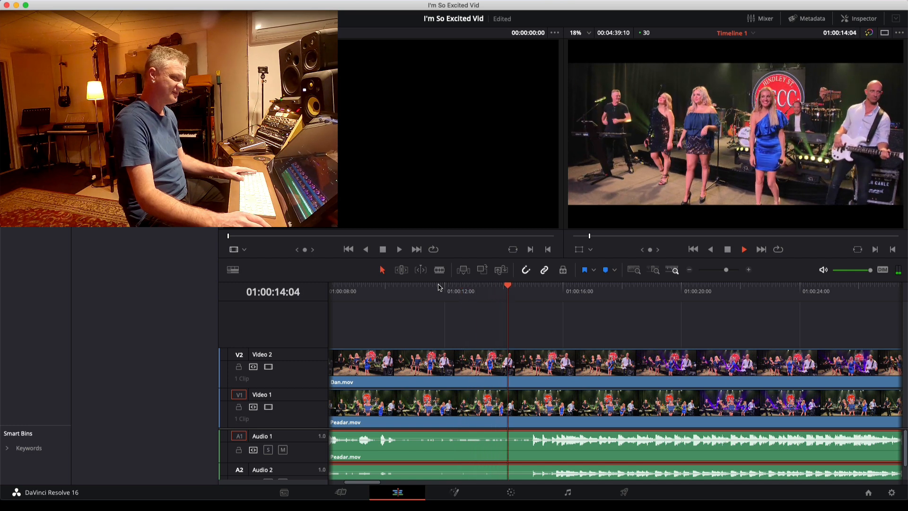
{"action": "key", "text": "space"}
{"action": "left_click_drag", "start_coordinate": [530, 287], "coordinate": [509, 288]}
Step: Select the clips on all four tracks and split Video 2, Video 1 and Audio 1 at 01:00:14:05
{"action": "left_click", "coordinate": [510, 367]}
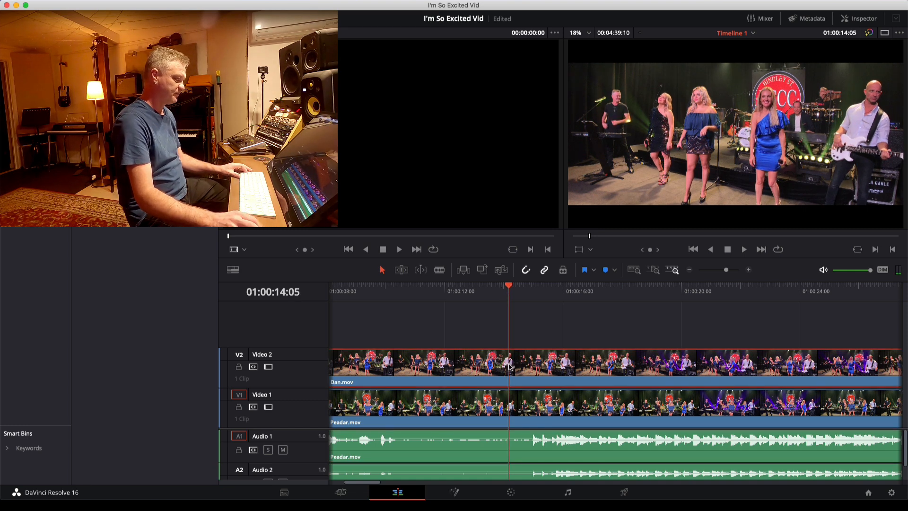
{"action": "left_click", "coordinate": [509, 407], "text": "super"}
{"action": "left_click", "coordinate": [505, 444], "text": "super"}
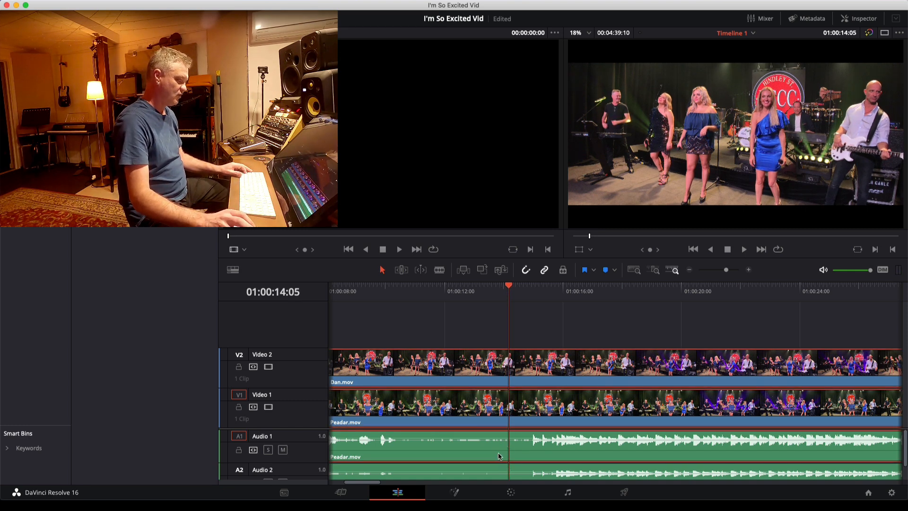
{"action": "left_click", "coordinate": [497, 470], "text": "super"}
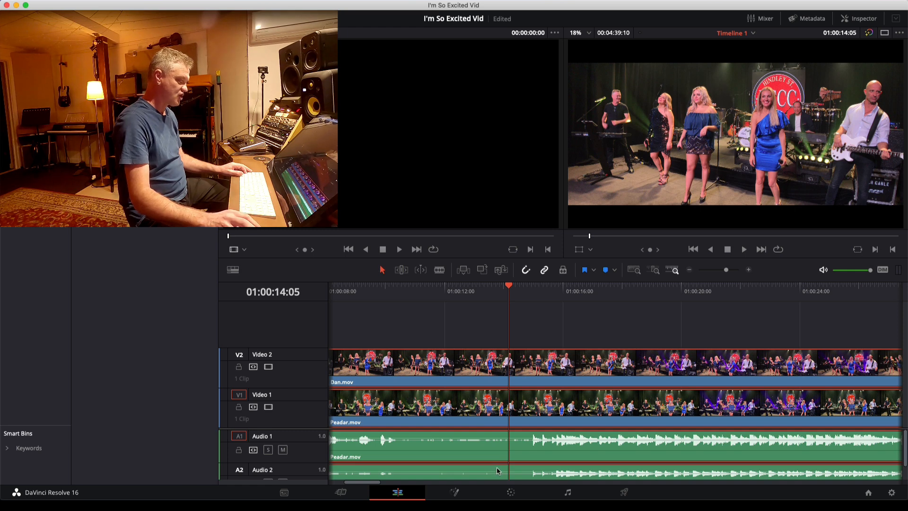
{"action": "key", "text": "b"}
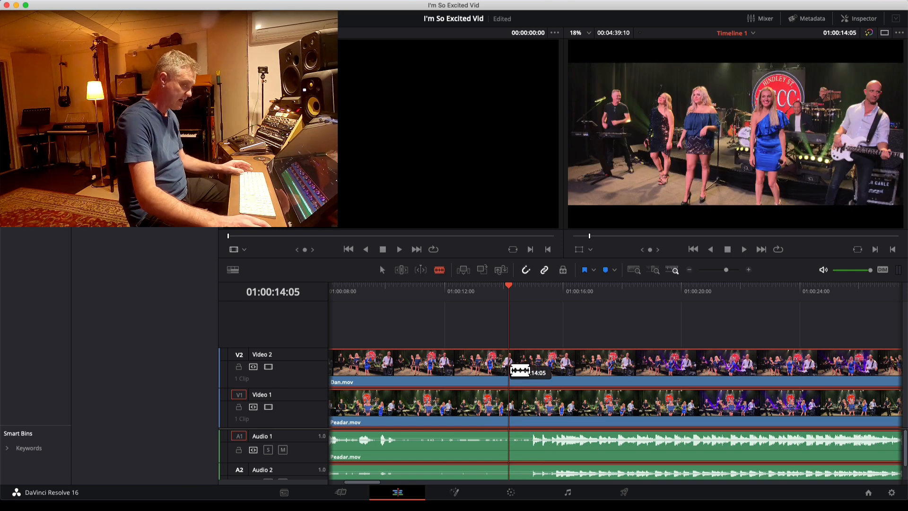
{"action": "scroll", "coordinate": [521, 370], "scroll_direction": "left", "scroll_amount": 2}
{"action": "scroll", "coordinate": [511, 370], "scroll_direction": "up", "scroll_amount": 4}
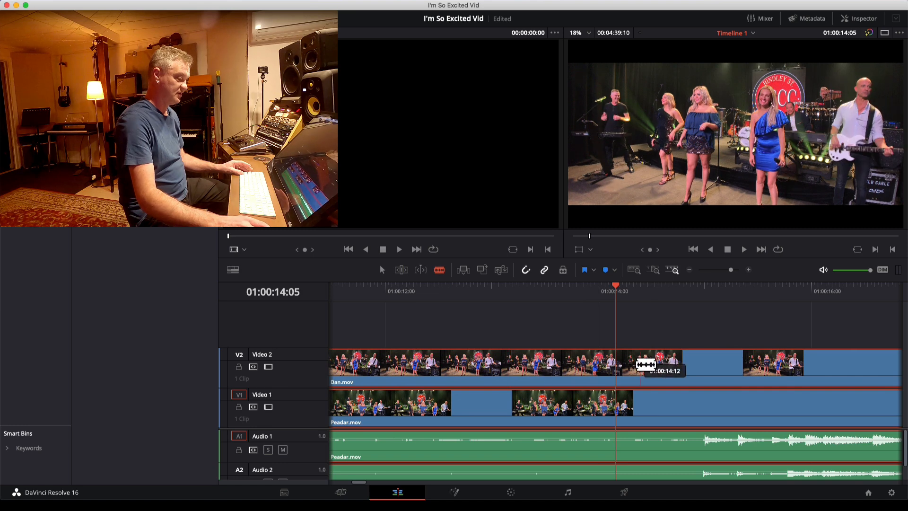
{"action": "left_click", "coordinate": [616, 368]}
{"action": "left_click", "coordinate": [617, 407]}
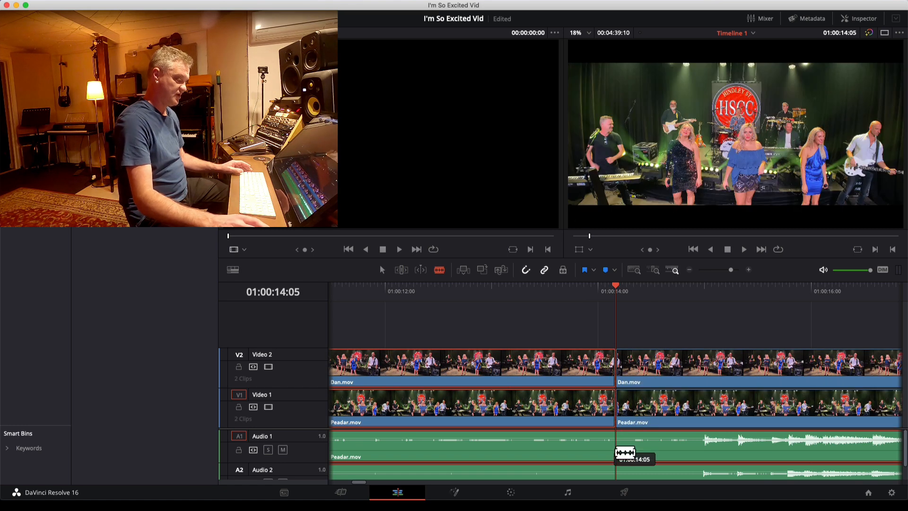
{"action": "left_click", "coordinate": [616, 448]}
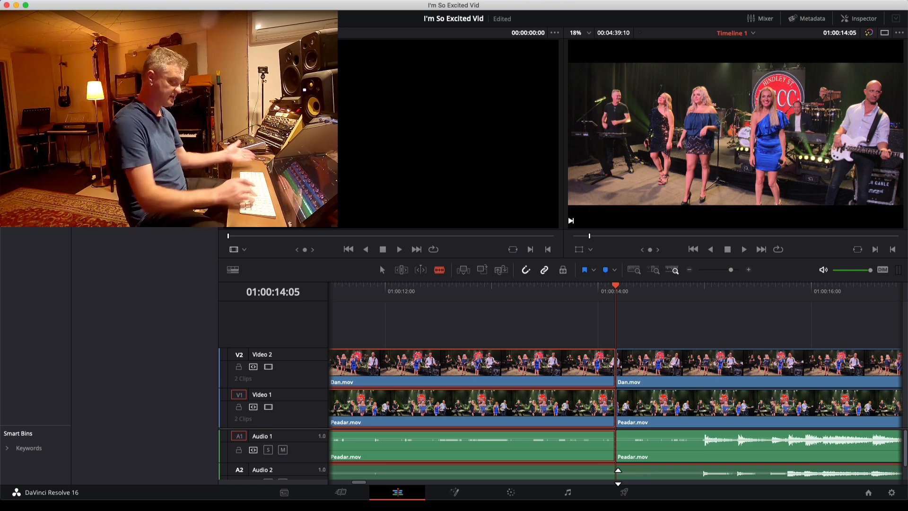
Step: Try to delete the selected intro sections before 01:00:14:05, and undo the deletion
{"action": "key", "text": "BackSpace"}
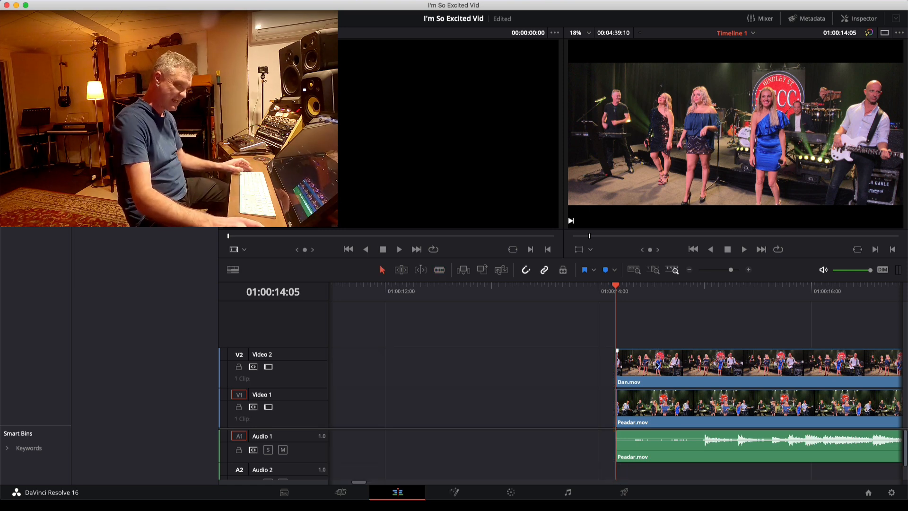
{"action": "left_click", "coordinate": [654, 415]}
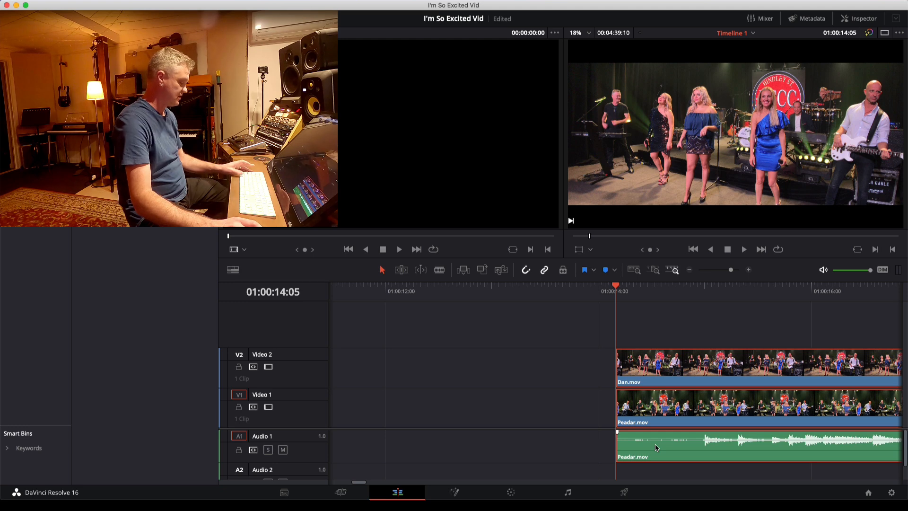
{"action": "scroll", "coordinate": [647, 361], "scroll_direction": "down", "scroll_amount": 2}
{"action": "scroll", "coordinate": [647, 361], "scroll_direction": "up", "scroll_amount": 3}
{"action": "scroll", "coordinate": [647, 361], "scroll_direction": "down", "scroll_amount": 7}
{"action": "scroll", "coordinate": [647, 361], "scroll_direction": "down", "scroll_amount": 2}
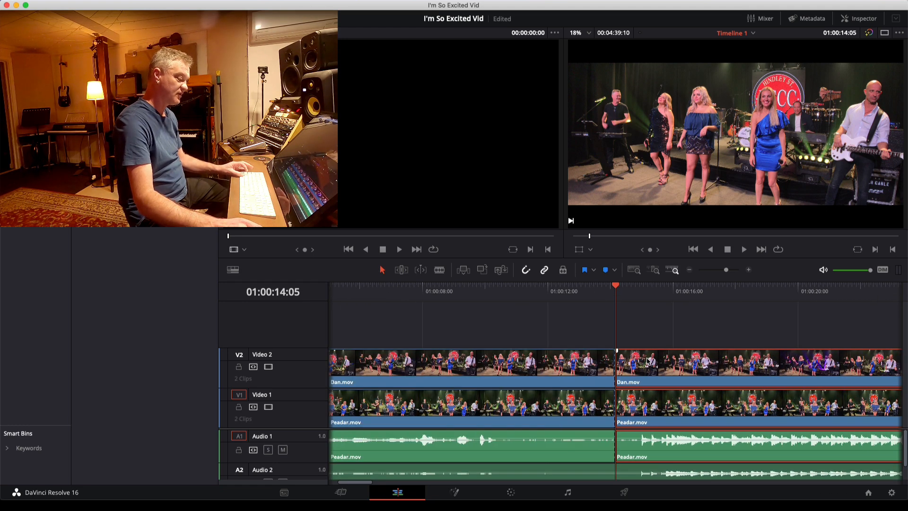
Step: Split the Dan.mov clip on Audio 2 at 01:00:14:05, in line with the other cuts
{"action": "left_click", "coordinate": [640, 470]}
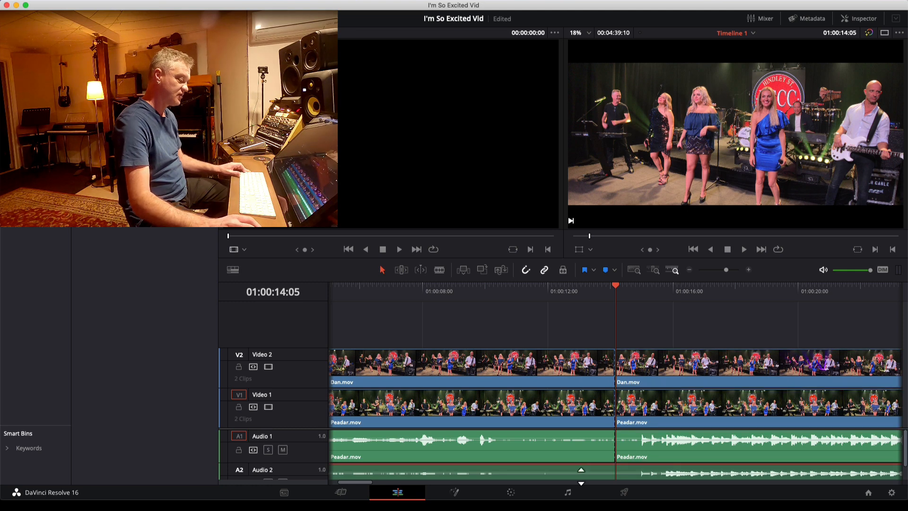
{"action": "scroll", "coordinate": [617, 471], "scroll_direction": "up", "scroll_amount": 4}
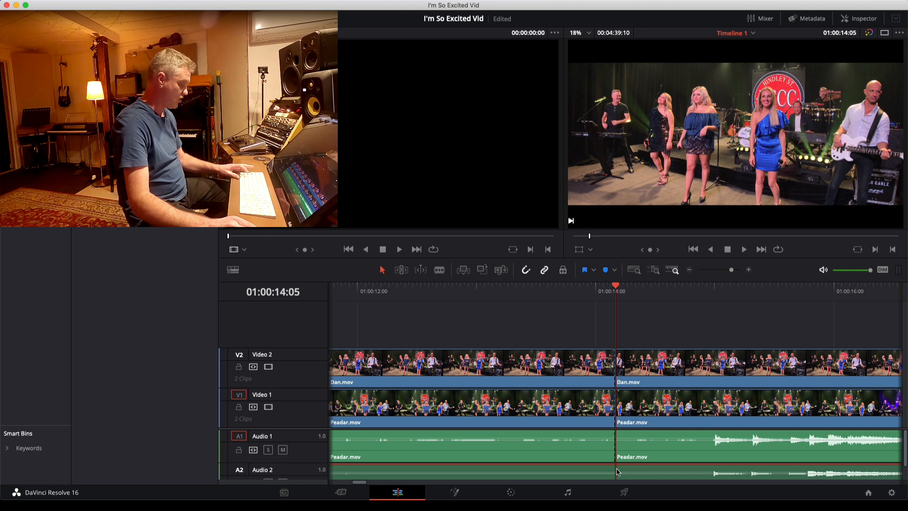
{"action": "key", "text": "b"}
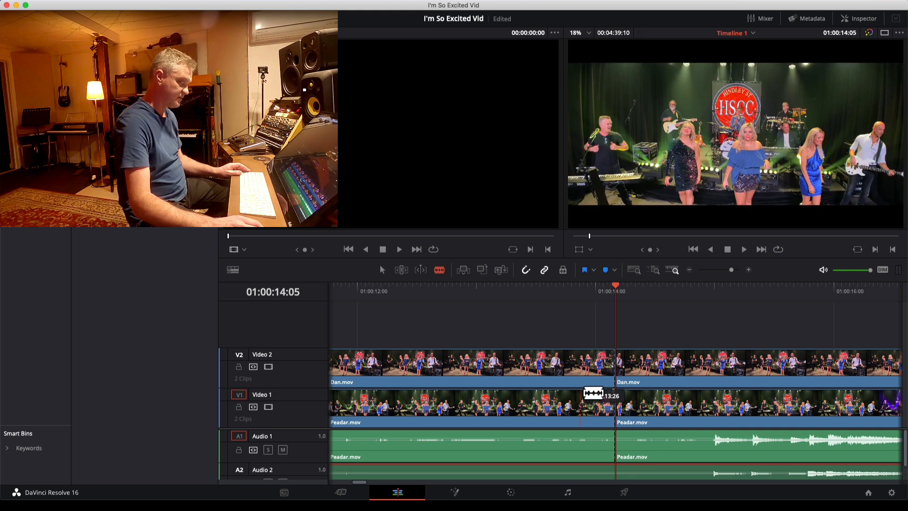
{"action": "left_click", "coordinate": [583, 392]}
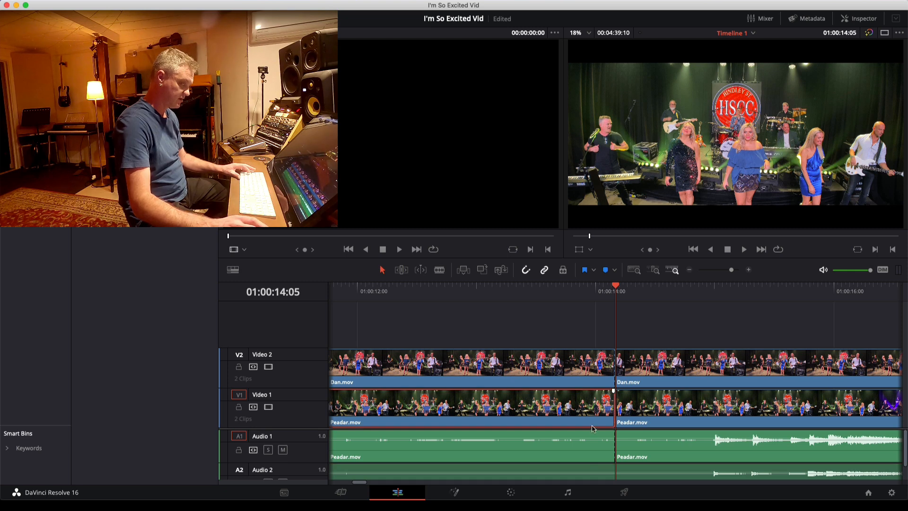
{"action": "scroll", "coordinate": [593, 428], "scroll_direction": "down", "scroll_amount": 5}
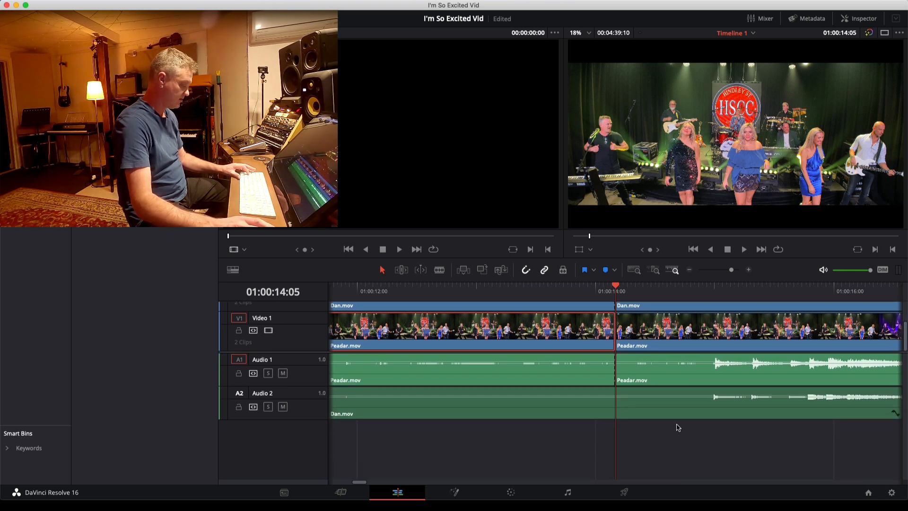
{"action": "left_click", "coordinate": [620, 410]}
Step: Delete the intro sections before 01:00:14:05 from both video tracks and both audio tracks
{"action": "key", "text": "a"}
{"action": "left_click", "coordinate": [558, 368]}
{"action": "left_click", "coordinate": [559, 398]}
{"action": "left_click", "coordinate": [553, 325]}
{"action": "scroll", "coordinate": [552, 326], "scroll_direction": "up", "scroll_amount": 3}
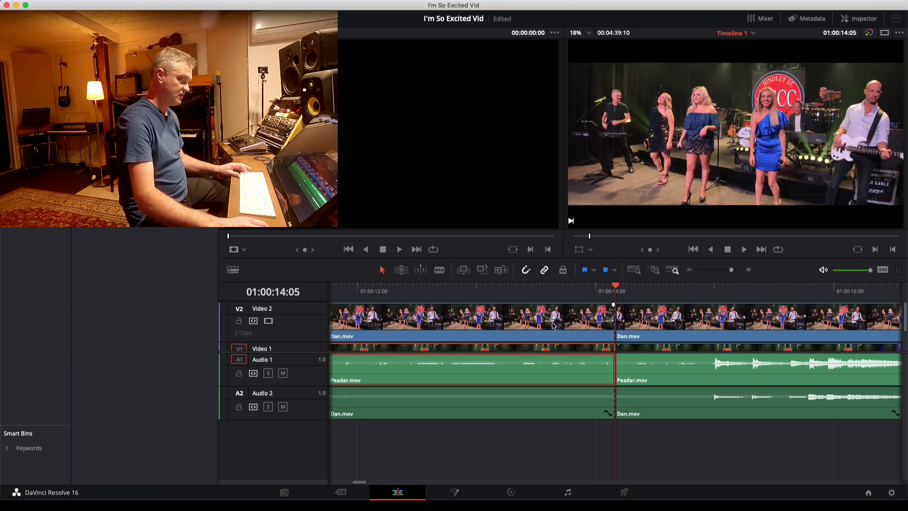
{"action": "key", "text": "Delete"}
{"action": "left_click", "coordinate": [554, 417]}
{"action": "key", "text": "Delete"}
Step: Select the remaining clips on all four tracks and move them together to the start of the timeline at 01:00:00:00
{"action": "left_click_drag", "start_coordinate": [679, 454], "coordinate": [660, 269]}
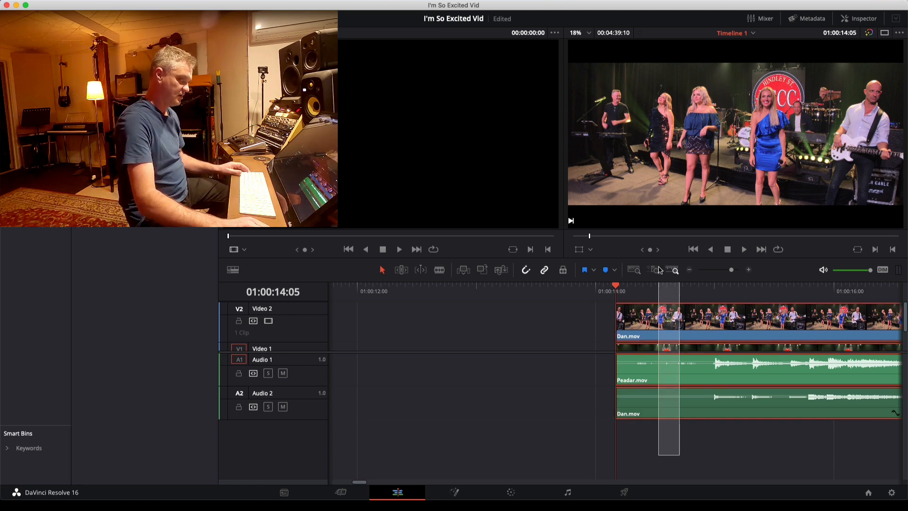
{"action": "left_click_drag", "start_coordinate": [652, 322], "coordinate": [319, 325]}
{"action": "key", "text": "super+minus"}
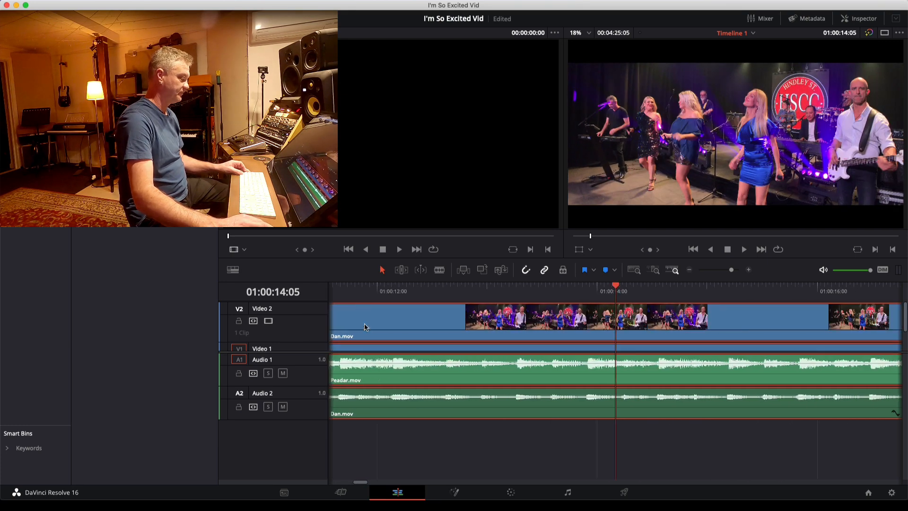
{"action": "scroll", "coordinate": [520, 320], "scroll_direction": "left", "scroll_amount": 10}
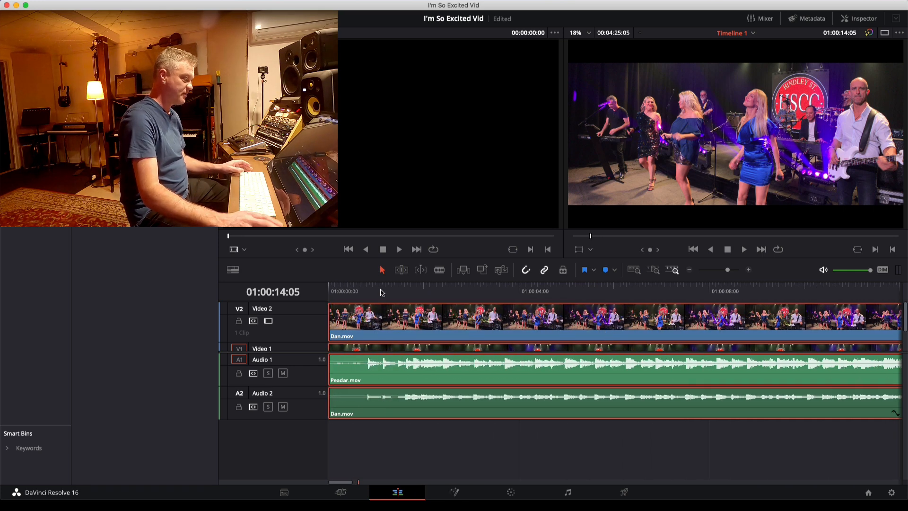
Step: Play the trimmed timeline from near its start and disable Video 2 to view the Video 1 camera angle
{"action": "left_click", "coordinate": [350, 284]}
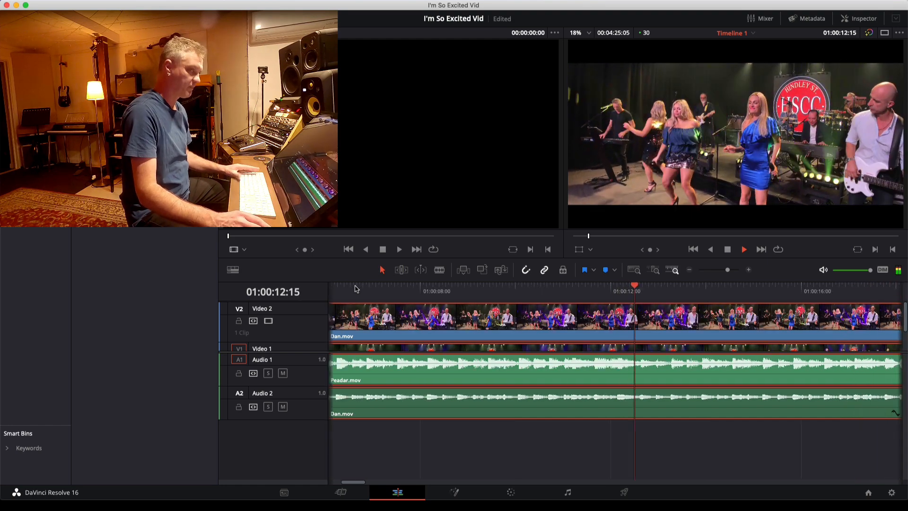
{"action": "key", "text": "space"}
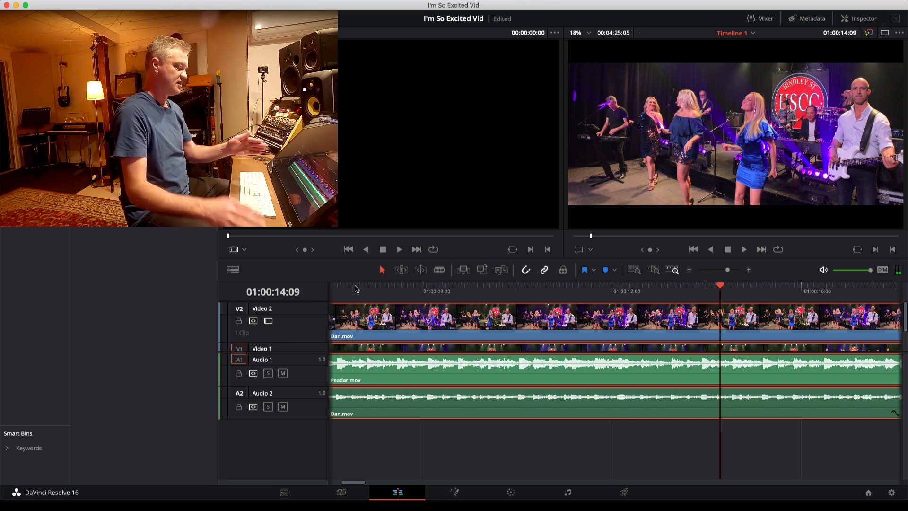
{"action": "left_click", "coordinate": [269, 321]}
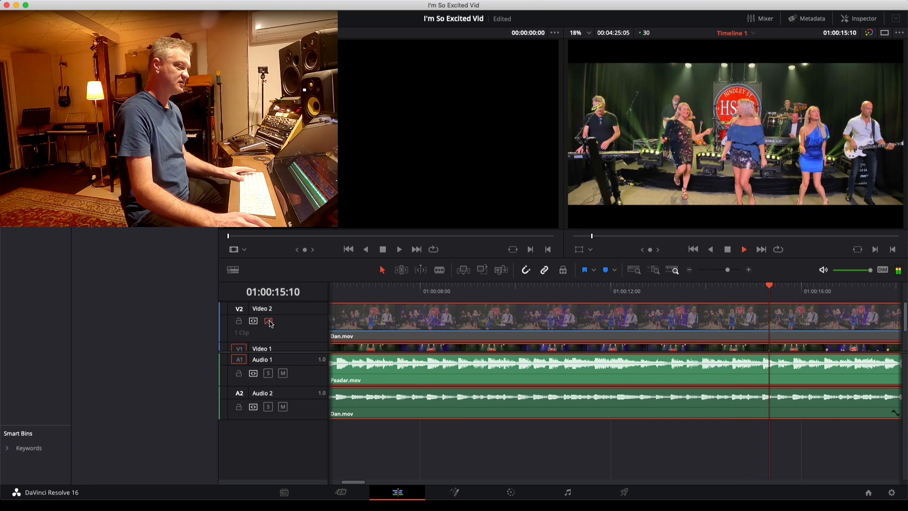
{"action": "key", "text": "space"}
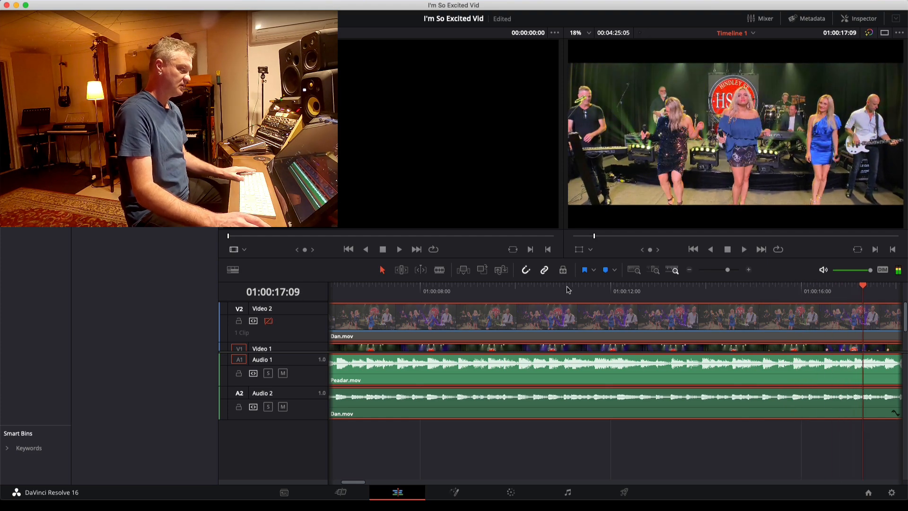
Step: Play ahead to find the first angle change, park the playhead at 01:00:22:09 and re-enable the Video 2 track
{"action": "left_click_drag", "start_coordinate": [864, 290], "coordinate": [283, 309]}
{"action": "key", "text": "space"}
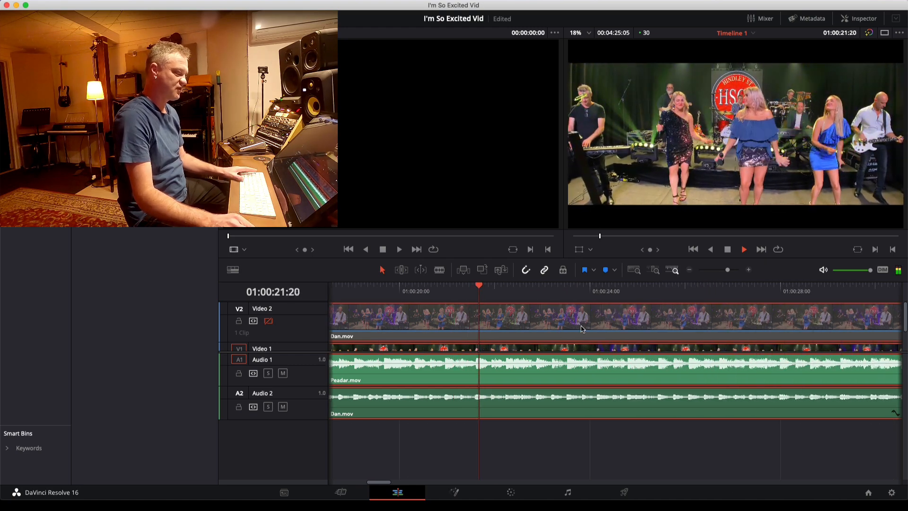
{"action": "key", "text": "space"}
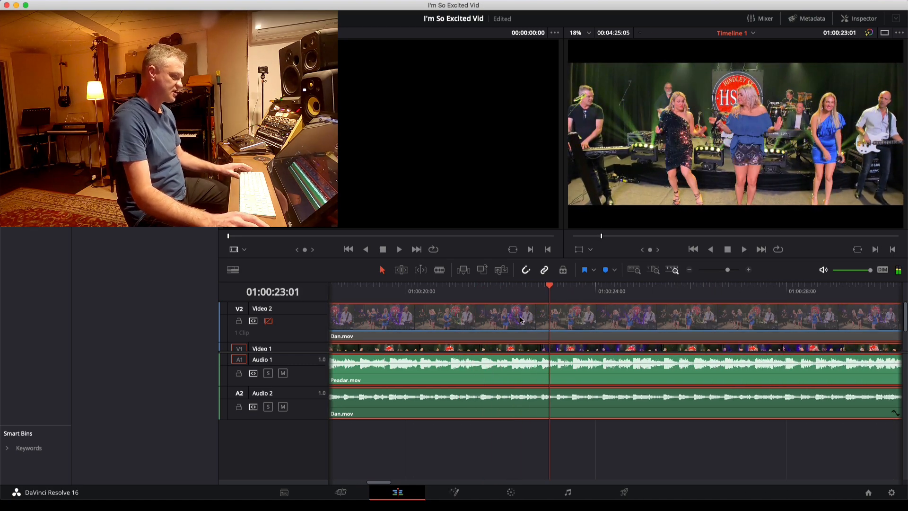
{"action": "left_click_drag", "start_coordinate": [550, 286], "coordinate": [516, 289]}
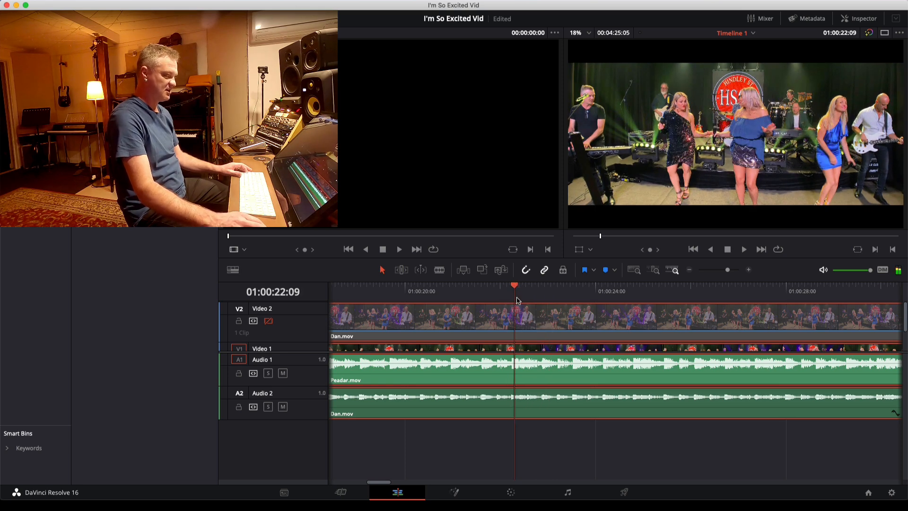
{"action": "left_click", "coordinate": [269, 322]}
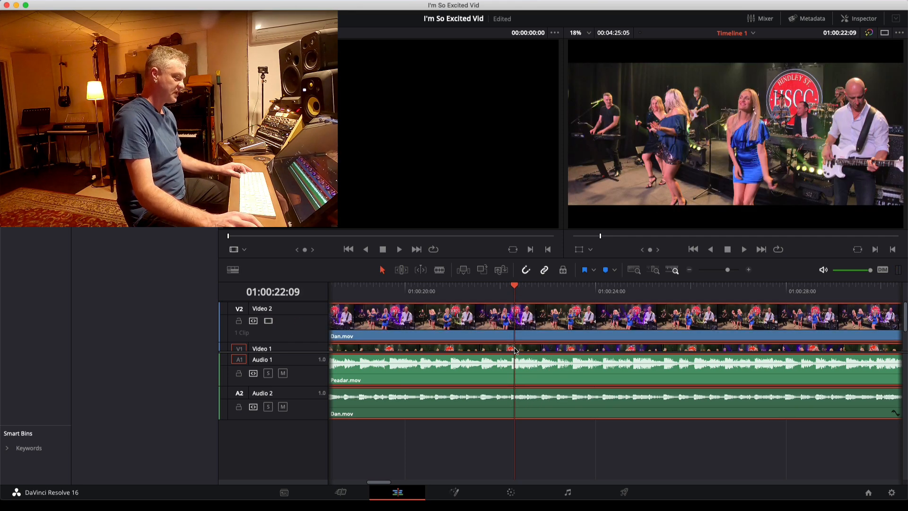
Step: Enlarge the video track area and split the clips on Video 2 and Video 1 at 01:00:22:09
{"action": "left_click_drag", "start_coordinate": [310, 351], "coordinate": [303, 412]}
{"action": "key", "text": "b"}
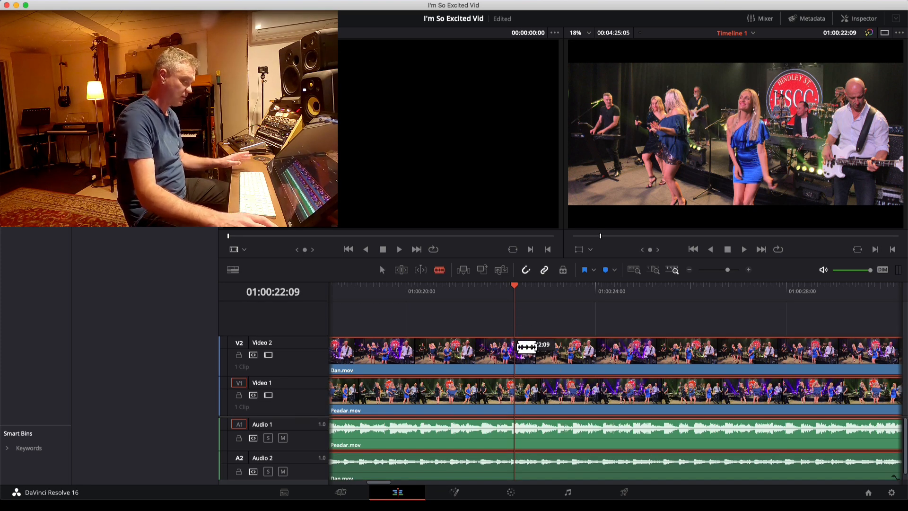
{"action": "left_click", "coordinate": [516, 353]}
{"action": "left_click", "coordinate": [525, 396]}
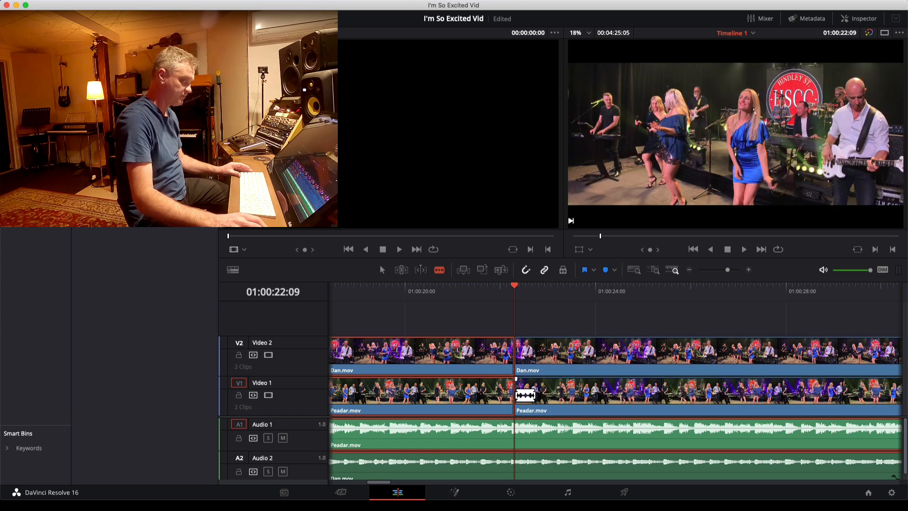
Step: Disable the Peadar.mov clip on Video 1 before the 01:00:22:09 cut
{"action": "key", "text": "a"}
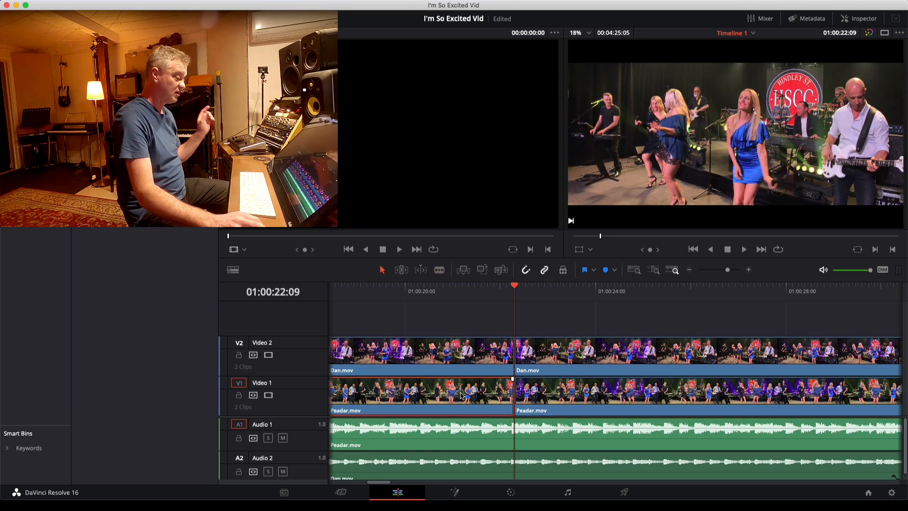
{"action": "key", "text": "d"}
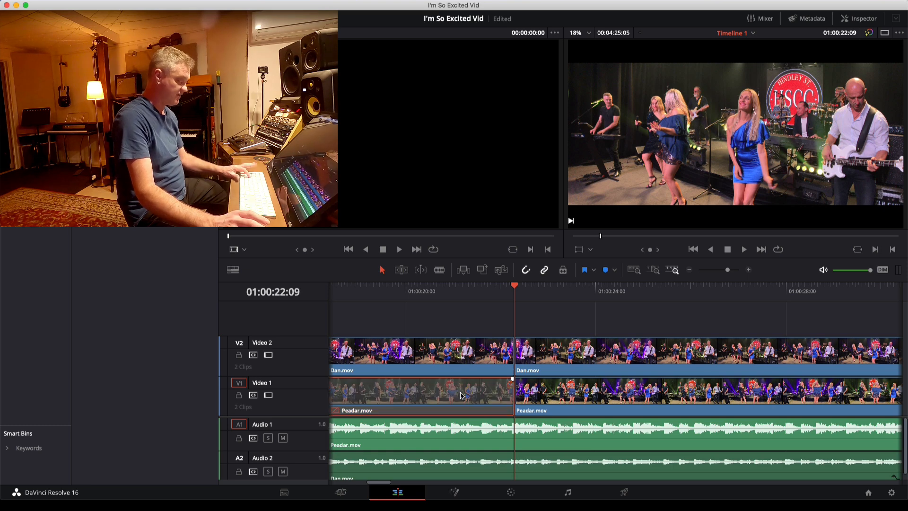
{"action": "right_click", "coordinate": [437, 396]}
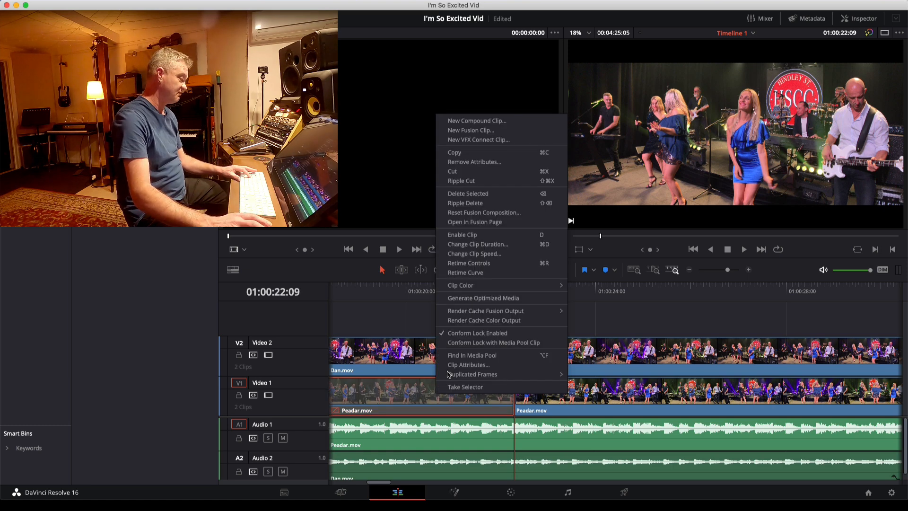
{"action": "left_click", "coordinate": [380, 311]}
{"action": "left_click", "coordinate": [443, 393]}
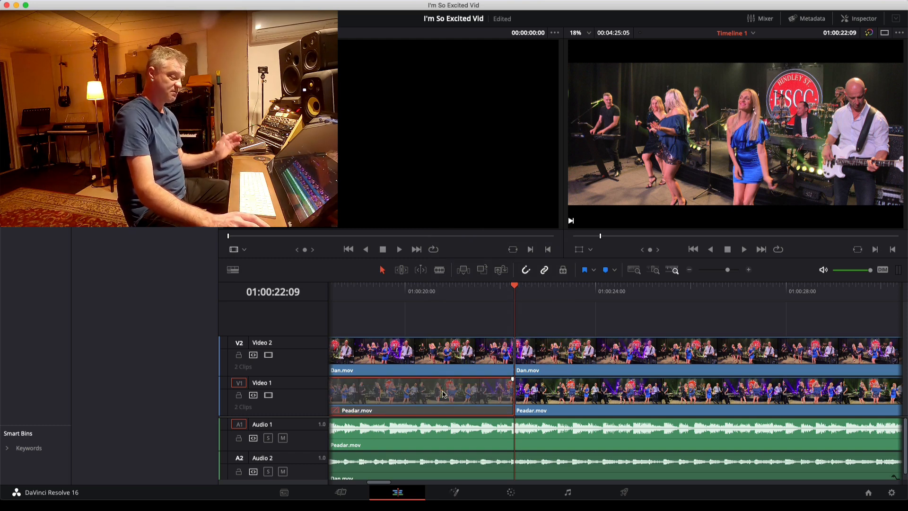
{"action": "left_click", "coordinate": [448, 351]}
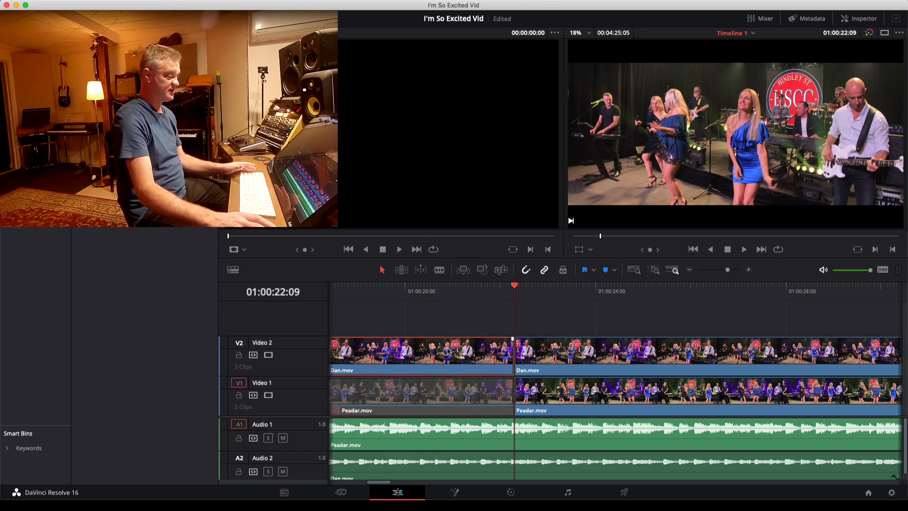
Step: Disable the Dan.mov clip on Video 2 after the 01:00:22:09 cut and play across the angle change
{"action": "left_click", "coordinate": [429, 284]}
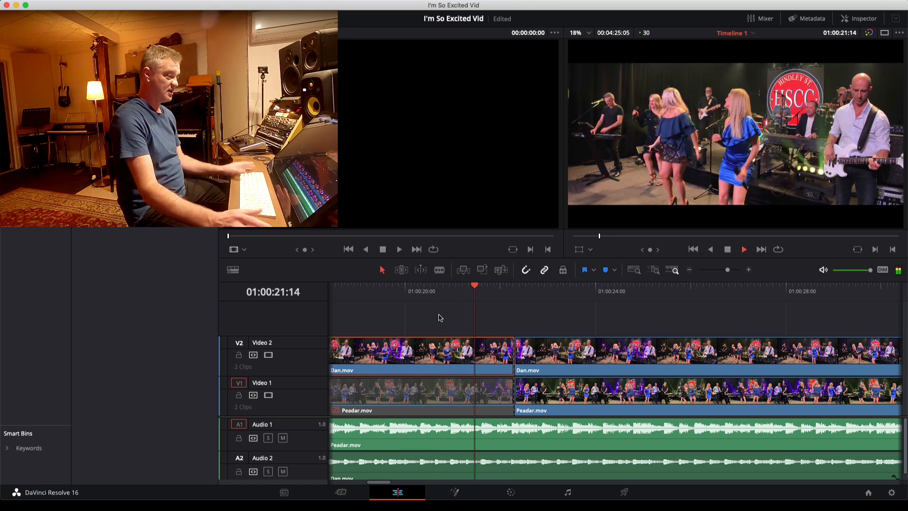
{"action": "key", "text": "space"}
{"action": "left_click", "coordinate": [607, 363]}
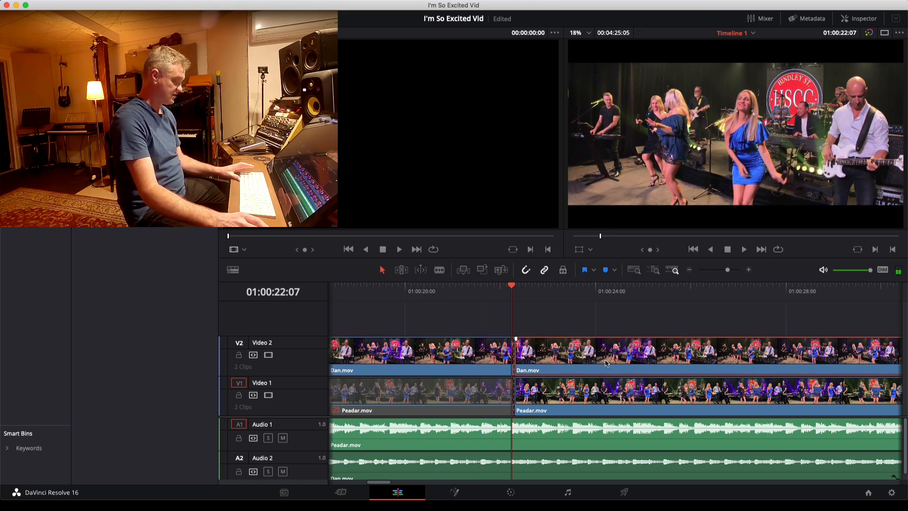
{"action": "key", "text": "d"}
{"action": "key", "text": "space"}
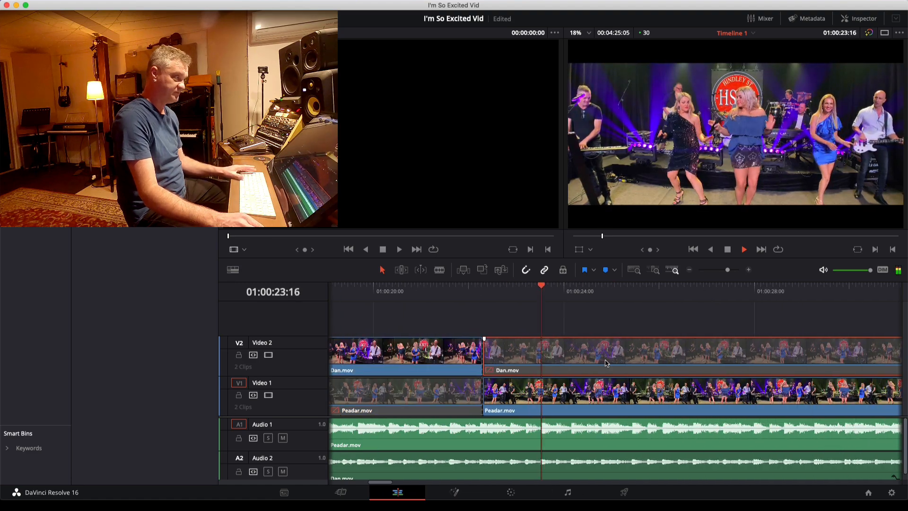
Step: Play and scrub ahead to find the second angle change, and park the playhead at 01:01:06:28
{"action": "key", "text": "super+minus"}
{"action": "key", "text": "super+minus"}
{"action": "key", "text": "super+minus"}
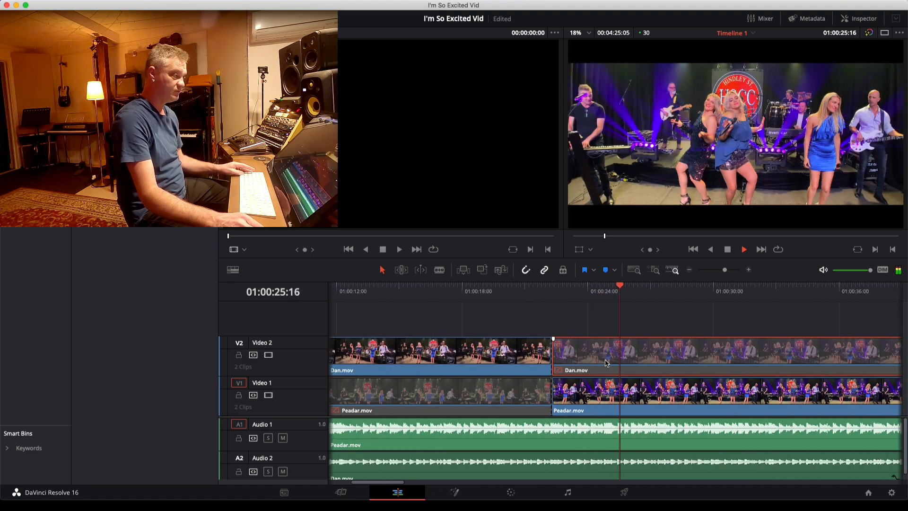
{"action": "key", "text": "space"}
{"action": "left_click_drag", "start_coordinate": [677, 288], "coordinate": [868, 297]}
{"action": "scroll", "coordinate": [866, 296], "scroll_direction": "right", "scroll_amount": 5}
{"action": "left_click_drag", "start_coordinate": [392, 287], "coordinate": [542, 290]}
{"action": "key", "text": "space"}
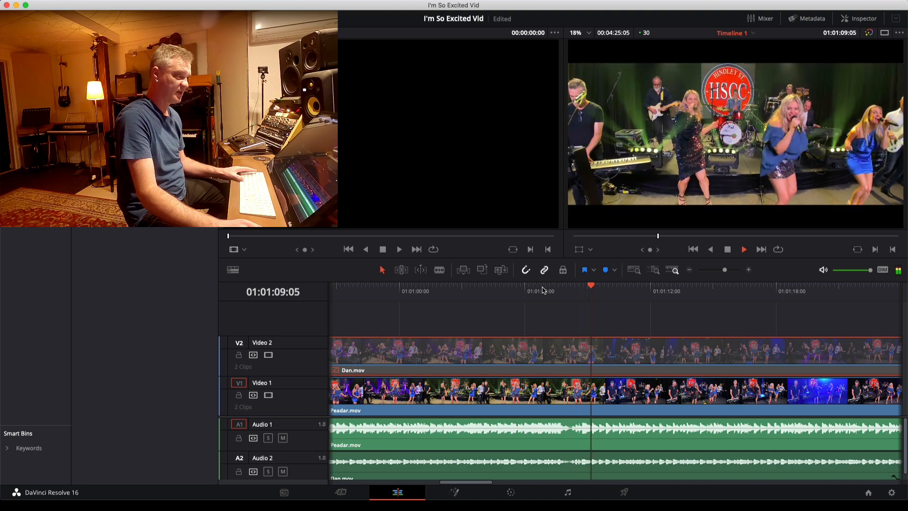
{"action": "key", "text": "space"}
{"action": "left_click_drag", "start_coordinate": [595, 286], "coordinate": [553, 289]}
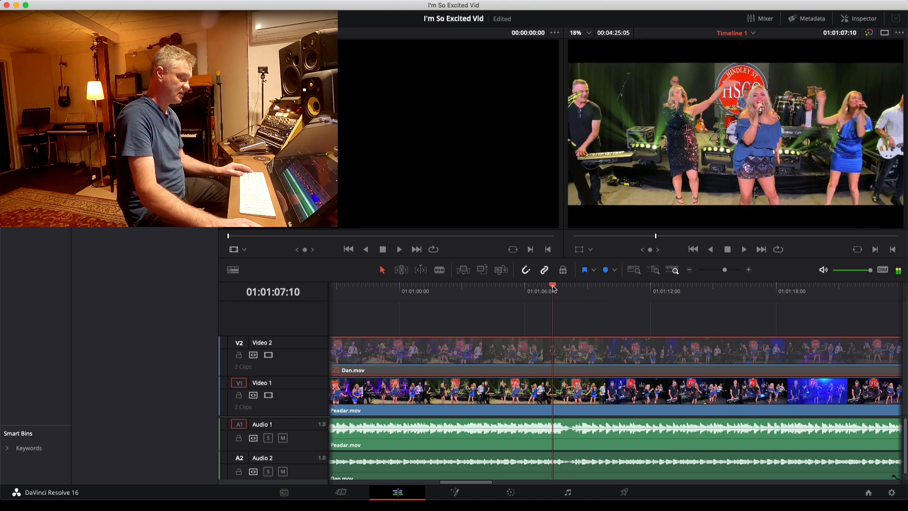
{"action": "scroll", "coordinate": [556, 363], "scroll_direction": "up", "scroll_amount": 5}
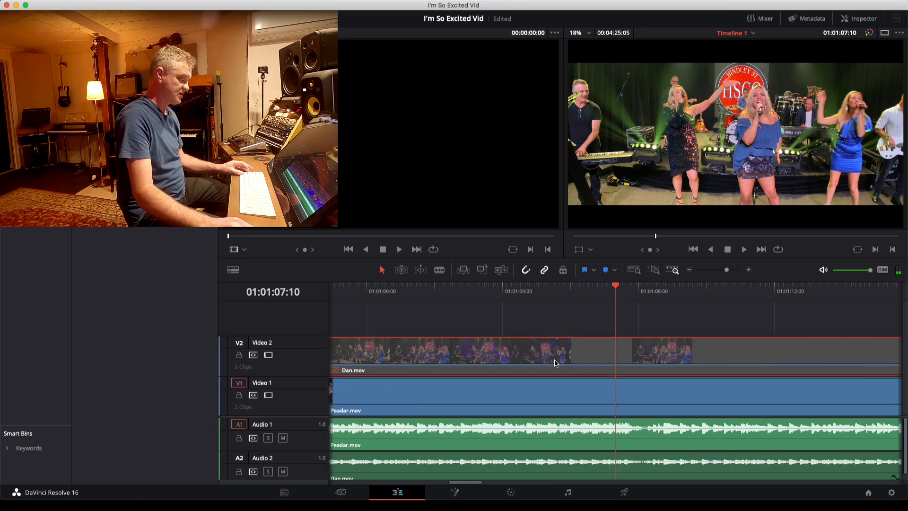
{"action": "left_click_drag", "start_coordinate": [616, 286], "coordinate": [594, 285]}
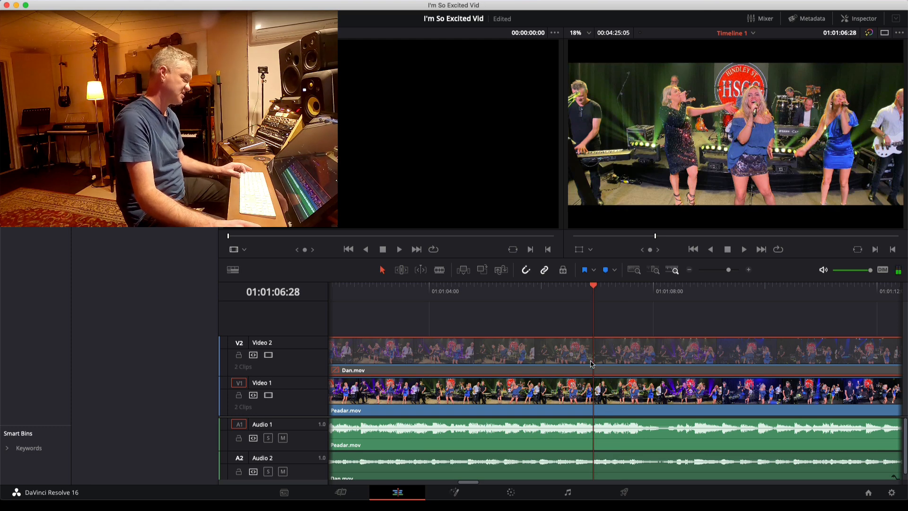
Step: Split Dan.mov on Video 2 and Peadar.mov on Video 1 at 01:01:06:28
{"action": "left_click", "coordinate": [594, 398]}
{"action": "key", "text": "b"}
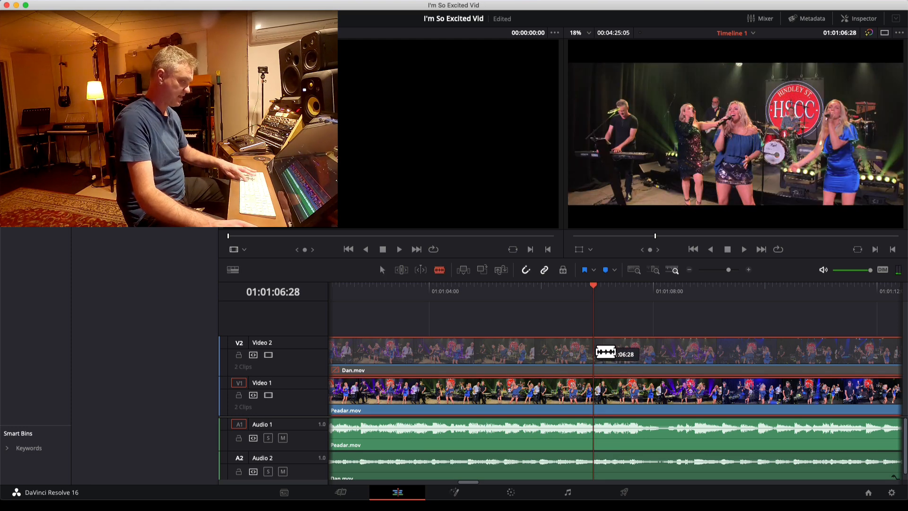
{"action": "left_click", "coordinate": [595, 358]}
{"action": "left_click", "coordinate": [595, 399]}
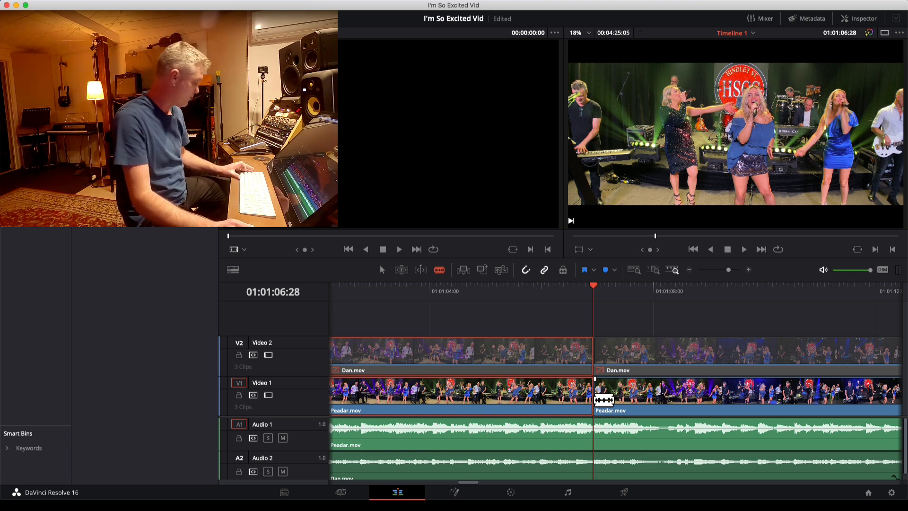
Step: Enable the Dan.mov clip after the 01:01:06:28 cut and disable the Peadar.mov clip below it
{"action": "left_click", "coordinate": [649, 358]}
{"action": "key", "text": "d"}
{"action": "left_click", "coordinate": [658, 396]}
{"action": "key", "text": "d"}
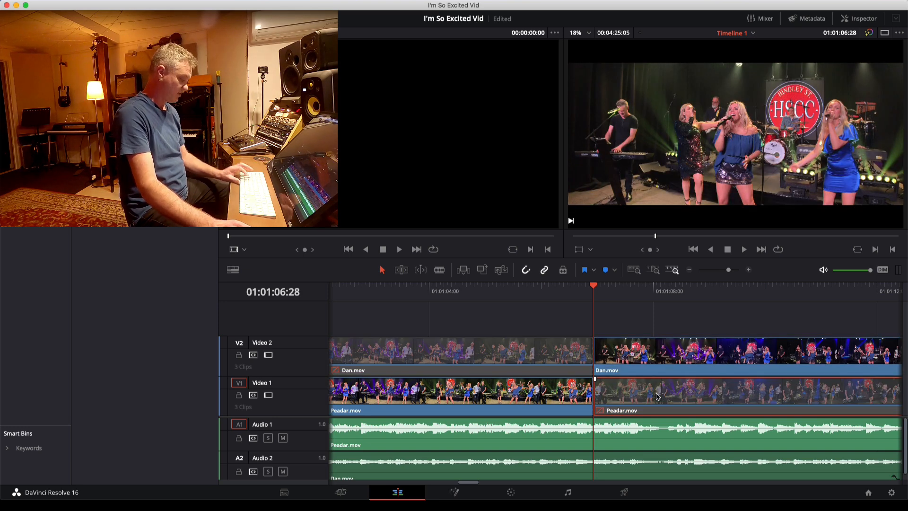
Step: Toggle the Dan.mov clip after 01:01:06:28 off and back on to compare the two camera angles
{"action": "key", "text": "b"}
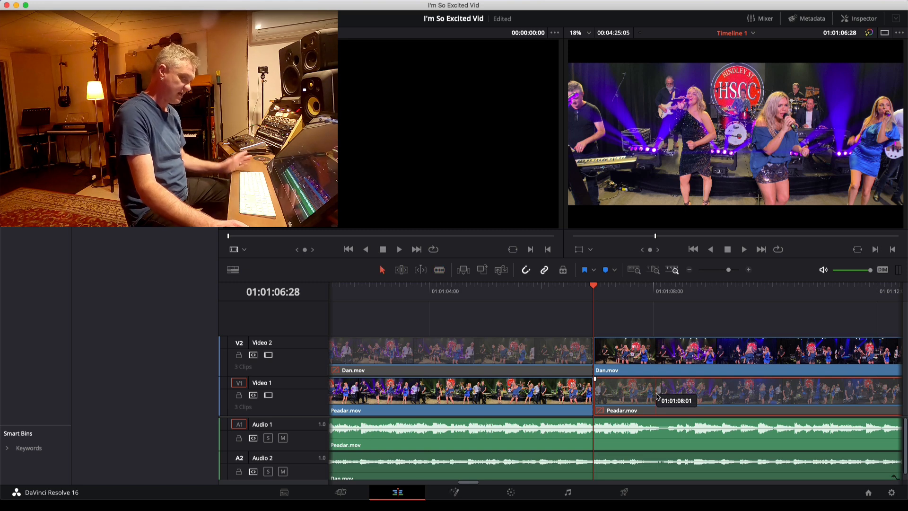
{"action": "scroll", "coordinate": [475, 364], "scroll_direction": "right", "scroll_amount": 10}
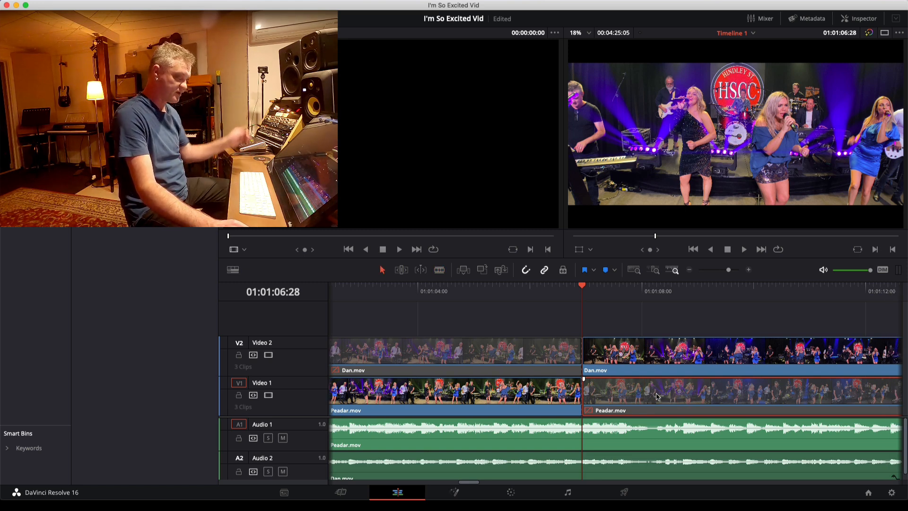
{"action": "left_click", "coordinate": [434, 352]}
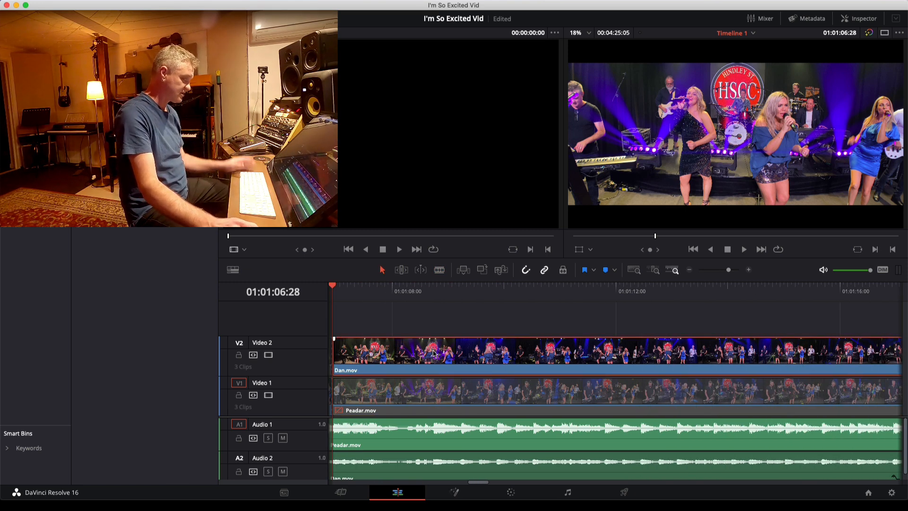
{"action": "key", "text": "d"}
{"action": "key", "text": "d"}
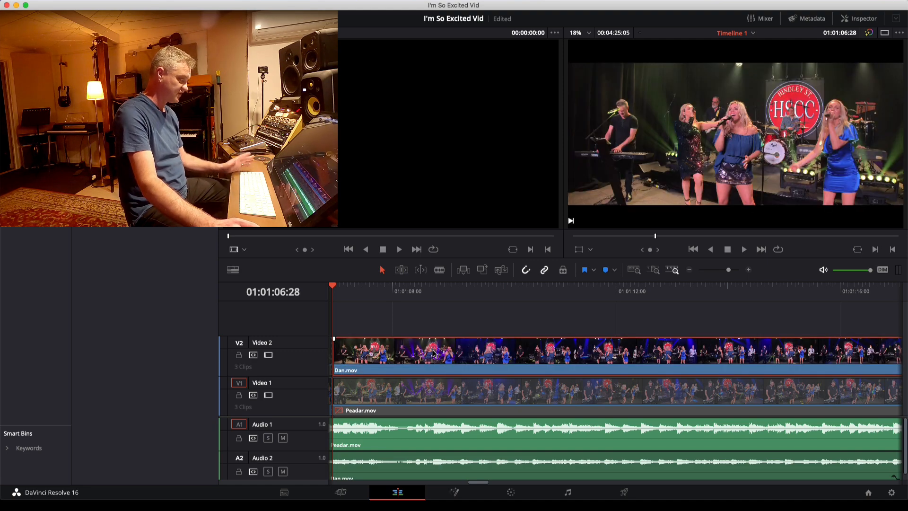
Step: Play the edit from the 01:01:06:28 cut and review a further section up to about 01:02:22
{"action": "key", "text": "space"}
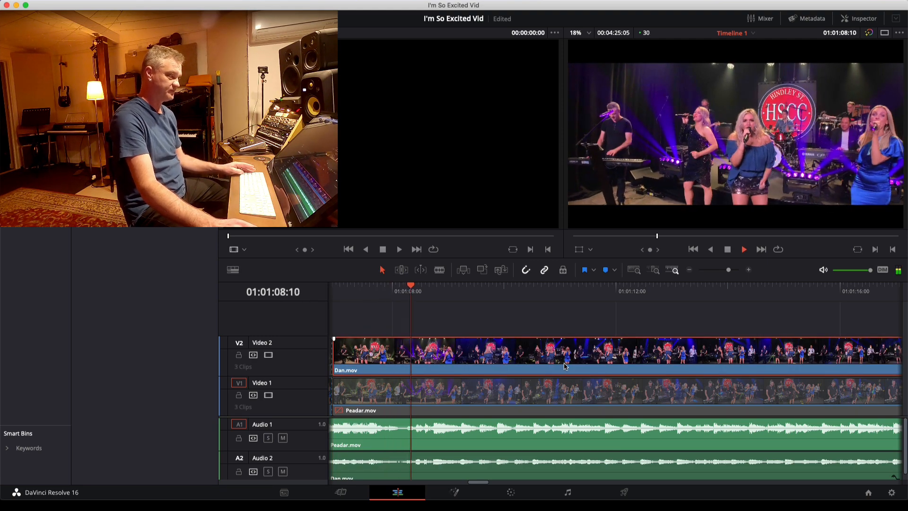
{"action": "scroll", "coordinate": [564, 367], "scroll_direction": "down", "scroll_amount": 5}
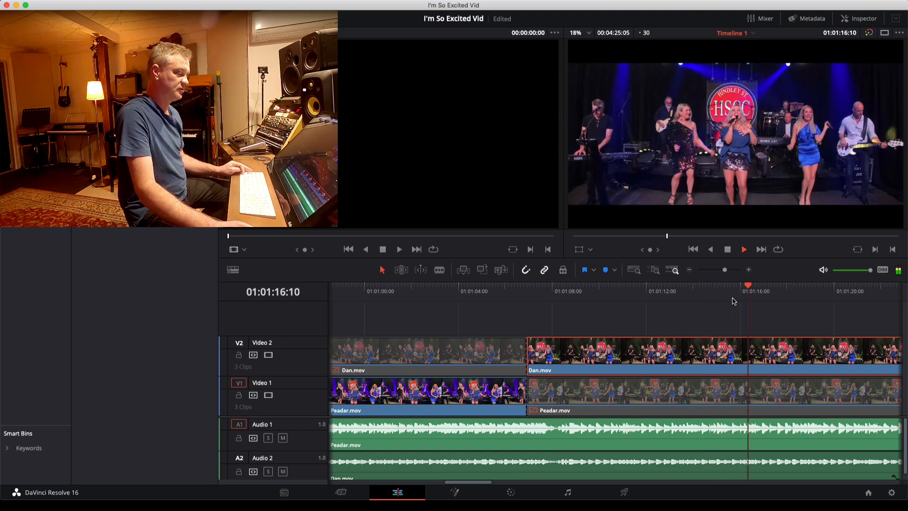
{"action": "left_click_drag", "start_coordinate": [780, 284], "coordinate": [807, 292]}
{"action": "left_click_drag", "start_coordinate": [781, 292], "coordinate": [883, 287]}
{"action": "scroll", "coordinate": [882, 286], "scroll_direction": "right", "scroll_amount": 5}
{"action": "key", "text": "space"}
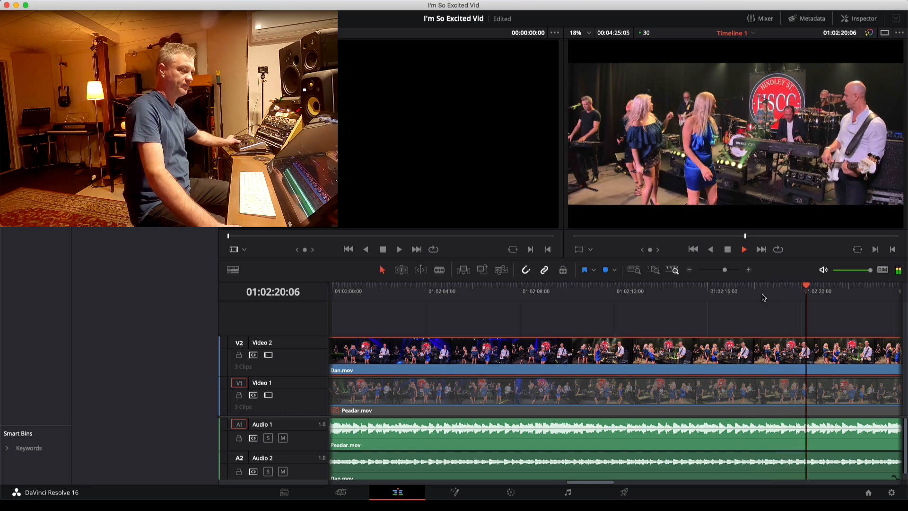
{"action": "key", "text": "space"}
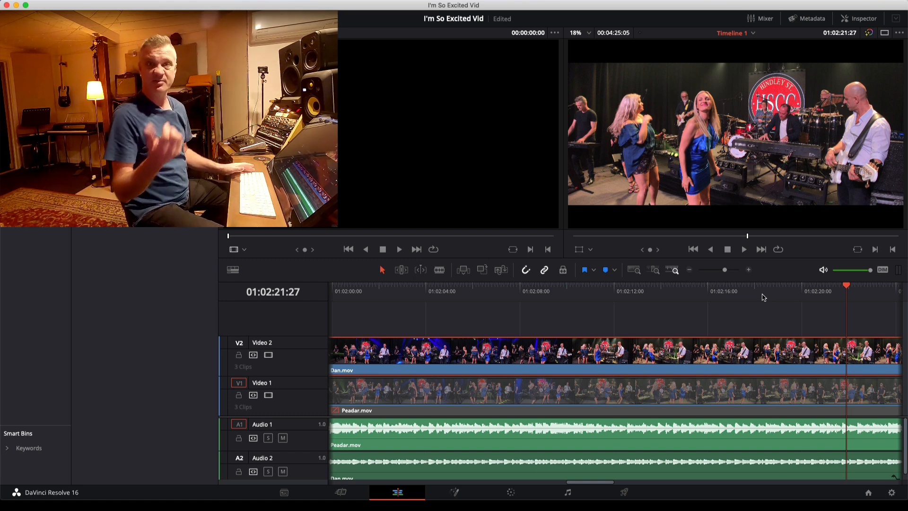
Step: Find the third angle change at 01:02:29:26 and split the clips on Video 2 and Video 1 there
{"action": "key", "text": "space"}
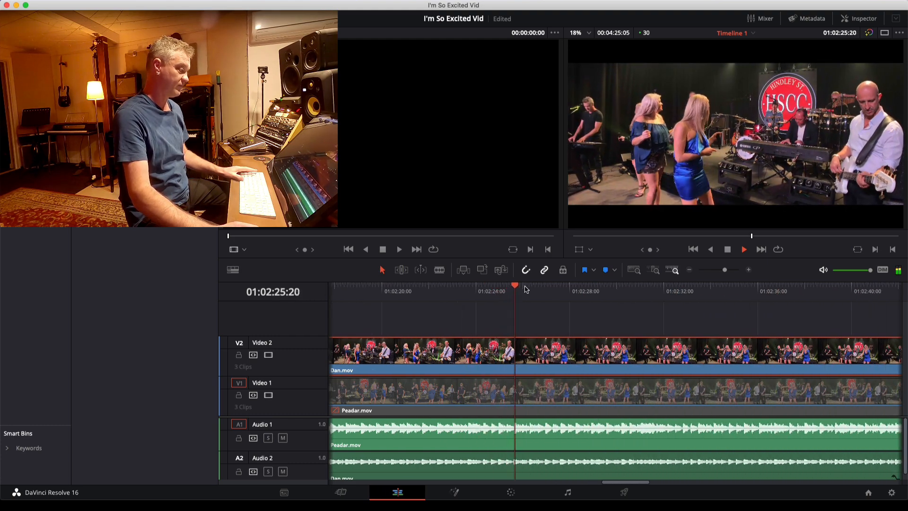
{"action": "left_click_drag", "start_coordinate": [524, 290], "coordinate": [610, 290]}
{"action": "key", "text": "space"}
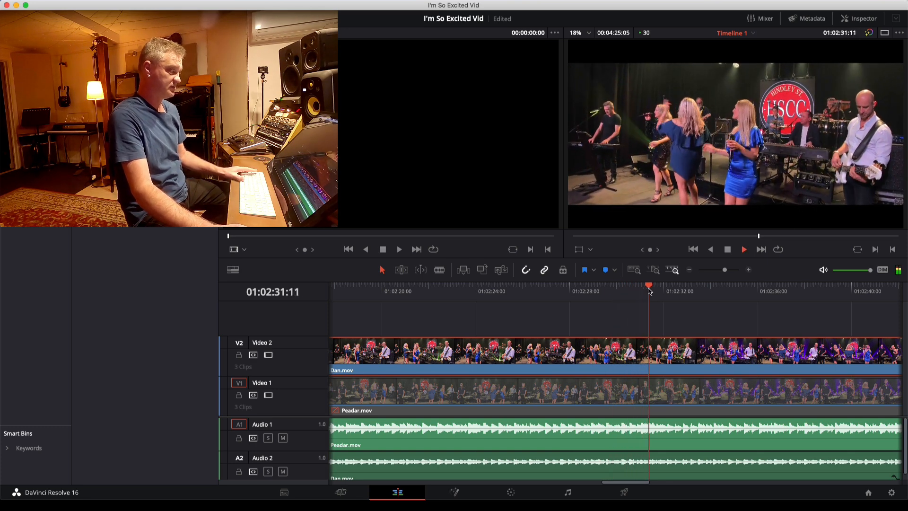
{"action": "key", "text": "space"}
{"action": "left_click_drag", "start_coordinate": [666, 287], "coordinate": [615, 290]}
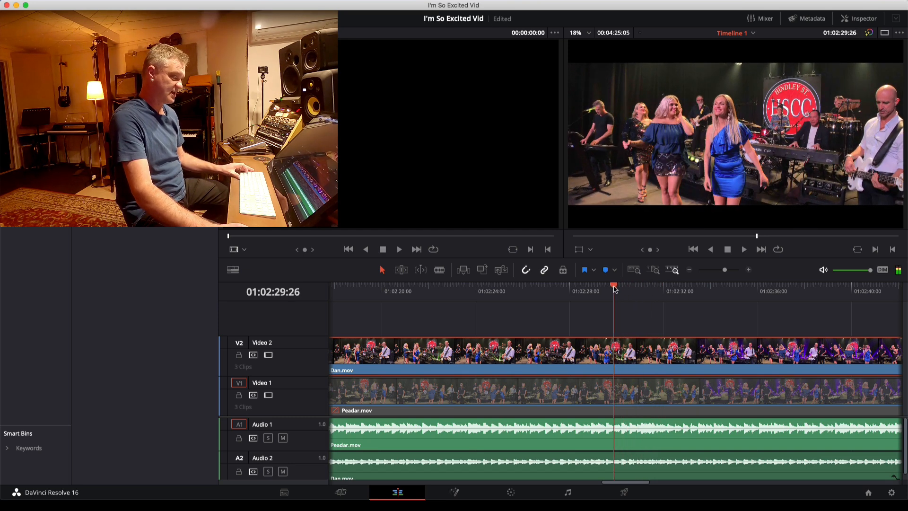
{"action": "left_click", "coordinate": [613, 393]}
{"action": "left_click", "coordinate": [614, 362]}
{"action": "left_click", "coordinate": [612, 395], "text": "super"}
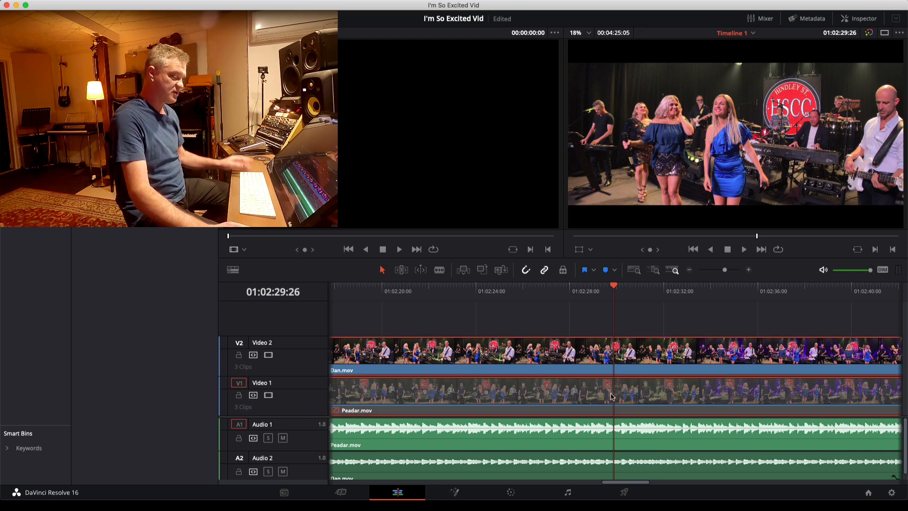
{"action": "key", "text": "super+equal"}
{"action": "key", "text": "b"}
{"action": "left_click", "coordinate": [617, 359]}
{"action": "left_click", "coordinate": [617, 399]}
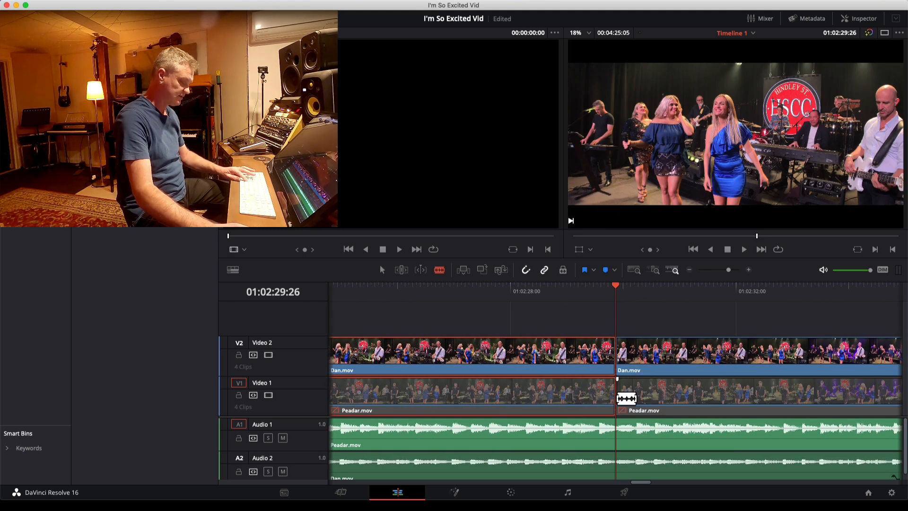
Step: Disable the Dan.mov clip after the 01:02:29:26 cut and enable the Peadar.mov clip below it
{"action": "key", "text": "a"}
{"action": "left_click", "coordinate": [654, 358]}
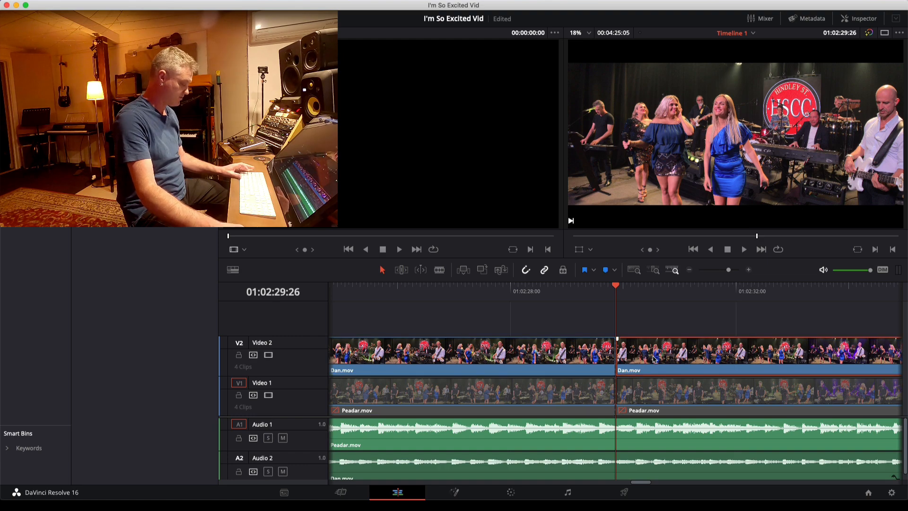
{"action": "key", "text": "d"}
{"action": "left_click", "coordinate": [665, 402]}
Step: Play the edit from the 01:02:29:26 cut, skip ahead and review the performance up to about 01:03:15
{"action": "key", "text": "space"}
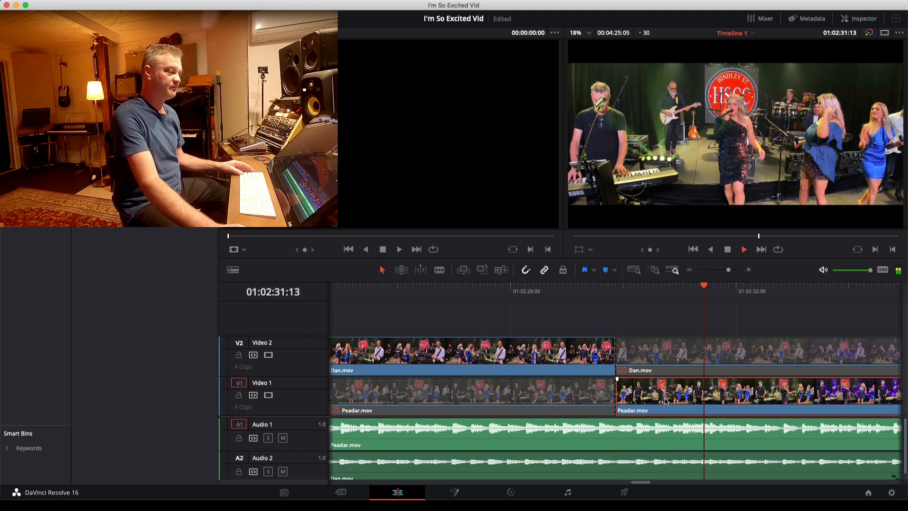
{"action": "scroll", "coordinate": [665, 402], "scroll_direction": "down", "scroll_amount": 5}
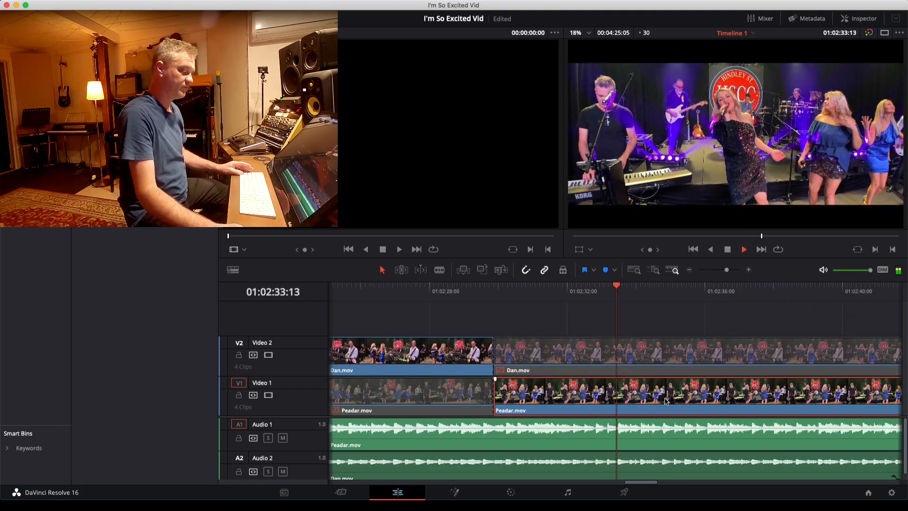
{"action": "scroll", "coordinate": [665, 402], "scroll_direction": "down", "scroll_amount": 4}
{"action": "key", "text": "space"}
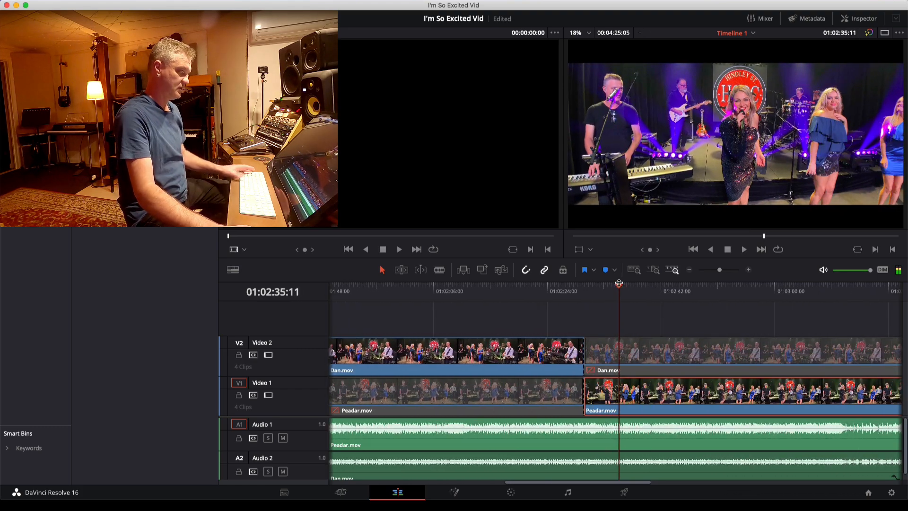
{"action": "left_click_drag", "start_coordinate": [620, 288], "coordinate": [800, 307]}
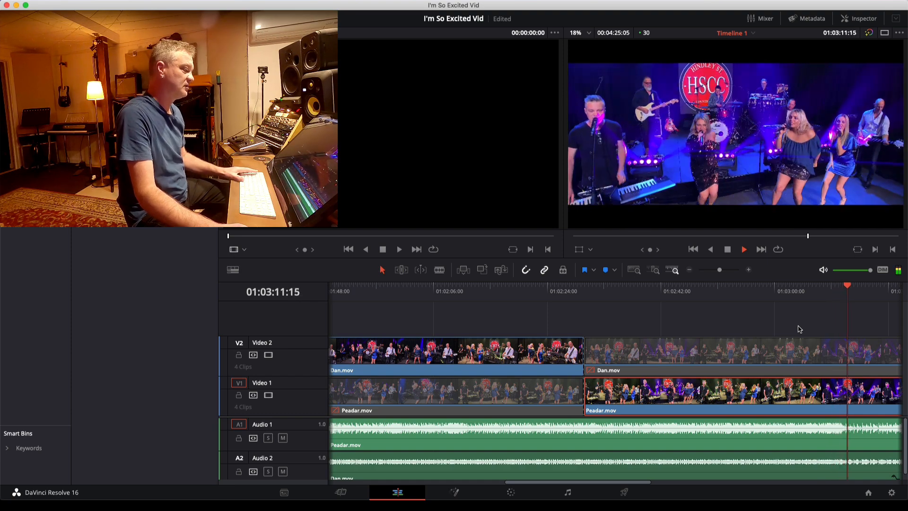
{"action": "key", "text": "super+equal"}
{"action": "key", "text": "super+equal"}
{"action": "key", "text": "super+equal"}
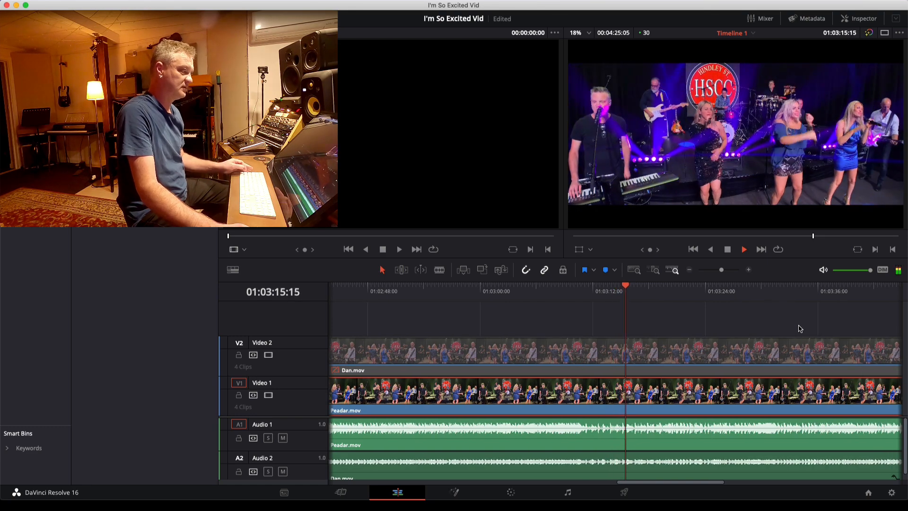
Step: Go back to about 01:03:04 and replay up to 01:03:10:20 to find the next angle change
{"action": "key", "text": "space"}
{"action": "left_click_drag", "start_coordinate": [631, 288], "coordinate": [516, 292]}
{"action": "key", "text": "space"}
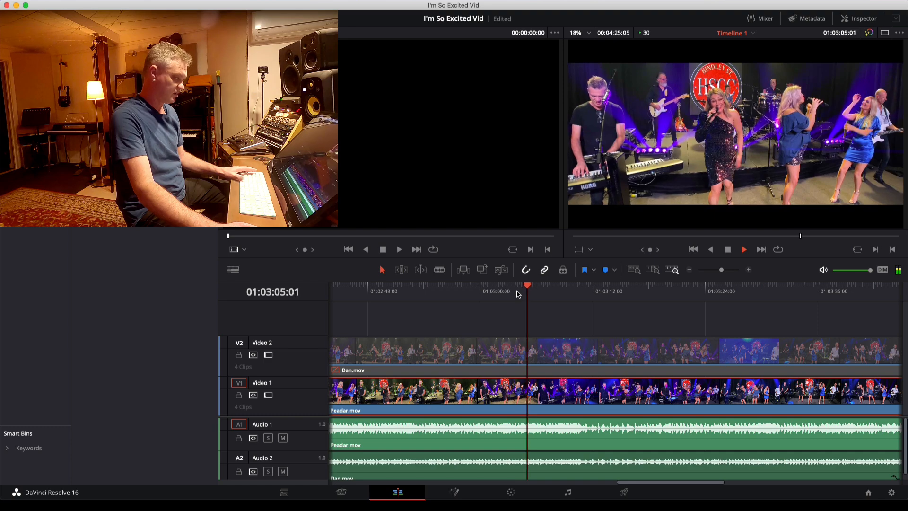
{"action": "key", "text": "super+equal"}
{"action": "key", "text": "super+equal"}
{"action": "key", "text": "super+equal"}
{"action": "key", "text": "super+equal"}
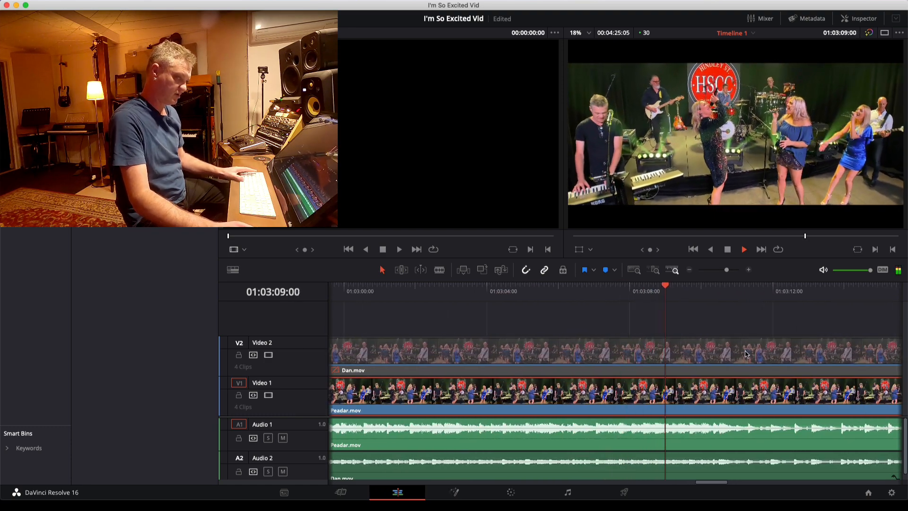
{"action": "key", "text": "space"}
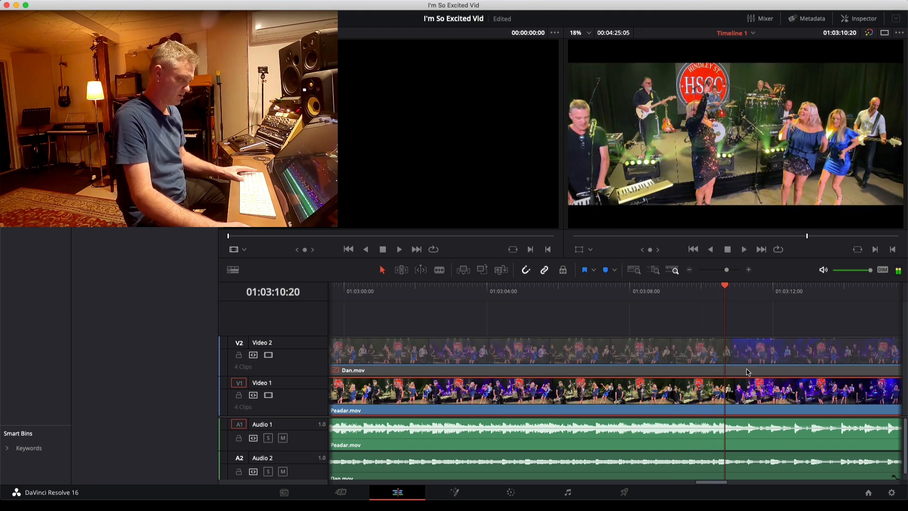
Step: Move back a few frames to 01:03:10:13 and split the clips on Video 1 and Video 2 there
{"action": "key", "text": "Left"}
{"action": "key", "text": "Left"}
{"action": "key", "text": "Left"}
{"action": "key", "text": "Left"}
{"action": "key", "text": "Left"}
{"action": "key", "text": "Left"}
{"action": "key", "text": "Left"}
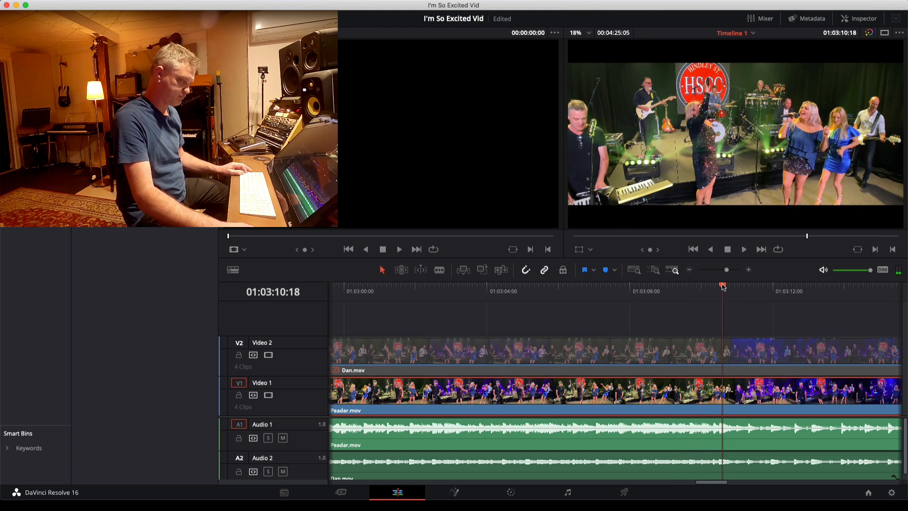
{"action": "key", "text": "b"}
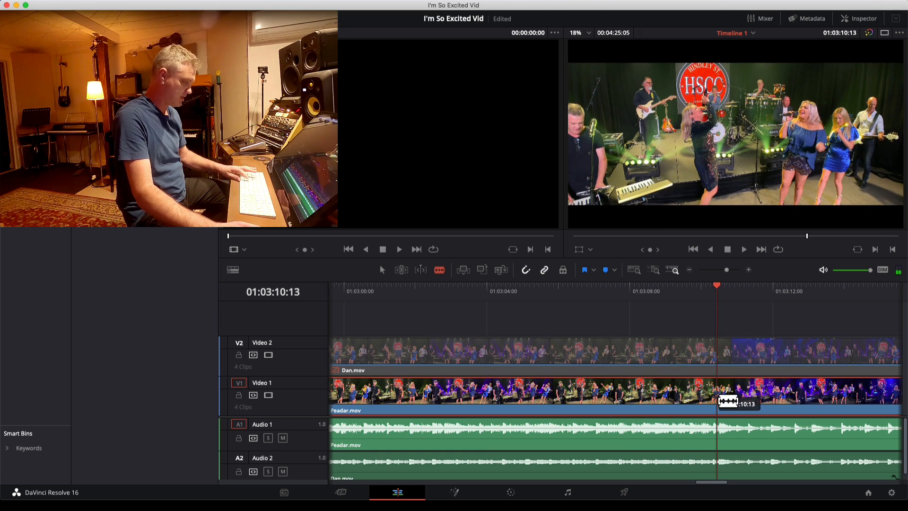
{"action": "key", "text": "super+equal"}
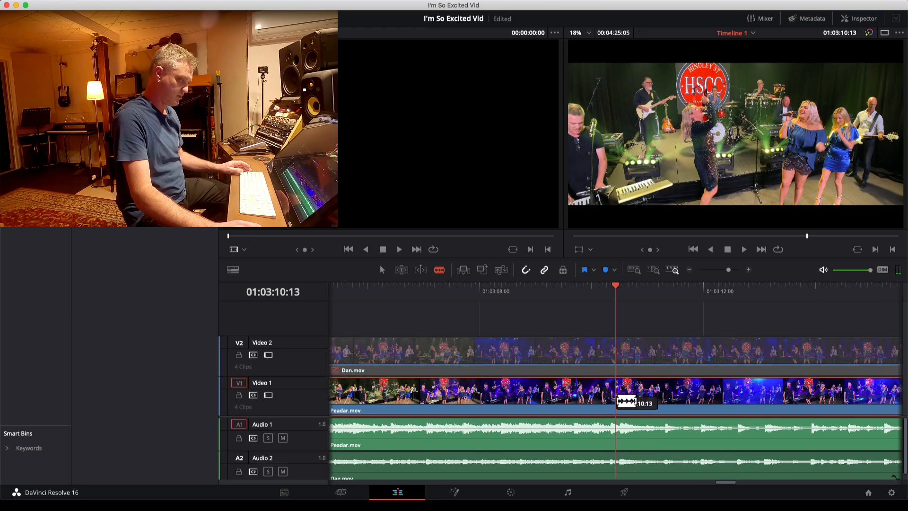
{"action": "left_click", "coordinate": [618, 397]}
{"action": "left_click", "coordinate": [616, 355]}
Step: Enable the Dan.mov clip after the 01:03:10:13 cut and disable the Peadar.mov clip below it
{"action": "key", "text": "a"}
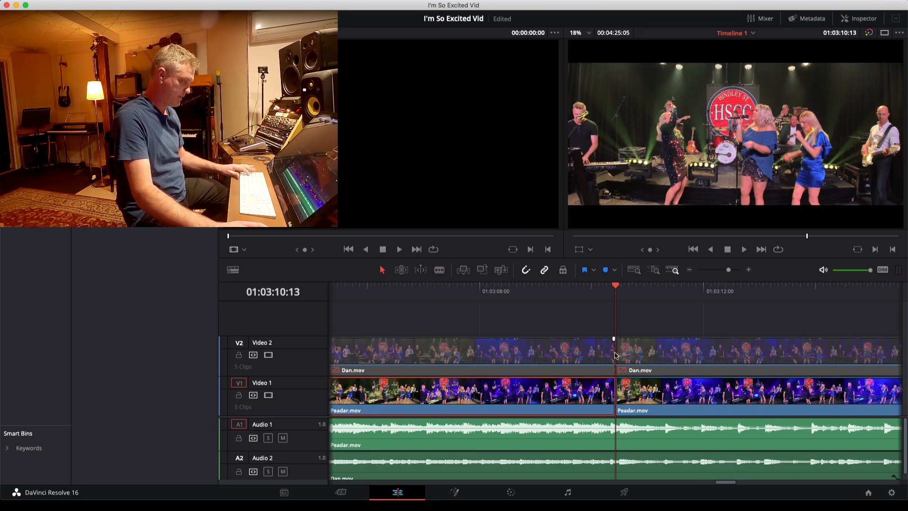
{"action": "left_click", "coordinate": [663, 352]}
{"action": "scroll", "coordinate": [662, 353], "scroll_direction": "right", "scroll_amount": 3}
{"action": "key", "text": "d"}
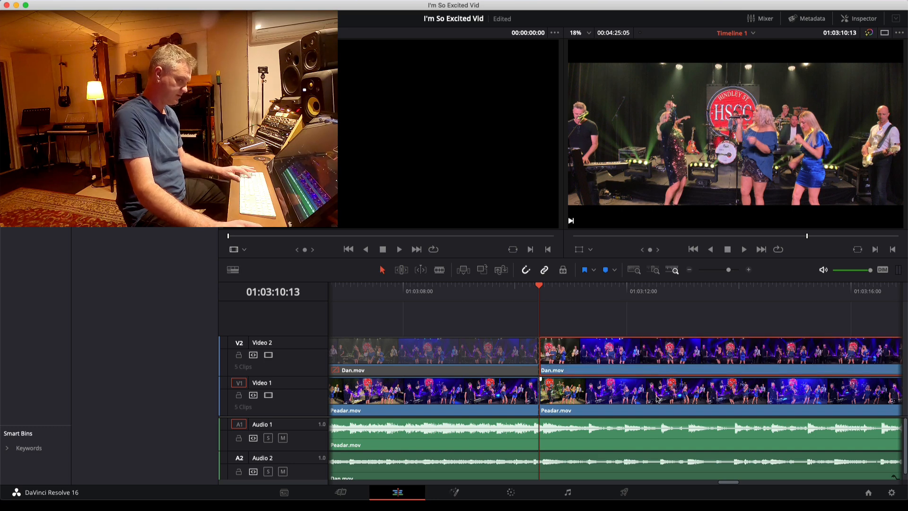
{"action": "left_click", "coordinate": [657, 397]}
{"action": "key", "text": "d"}
{"action": "left_click", "coordinate": [584, 354]}
Step: Play the edit from the 01:03:10:13 cut and review the new angle up to 01:03:26:20
{"action": "key", "text": "space"}
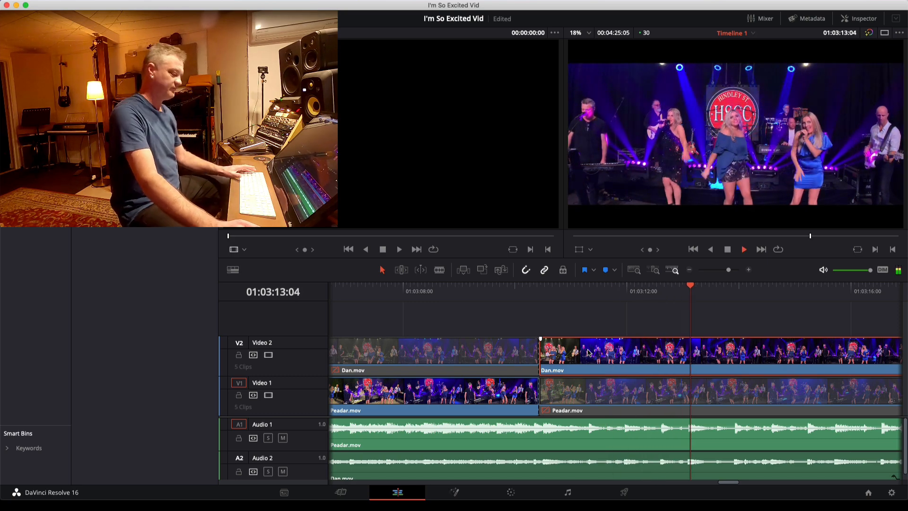
{"action": "key", "text": "super+minus"}
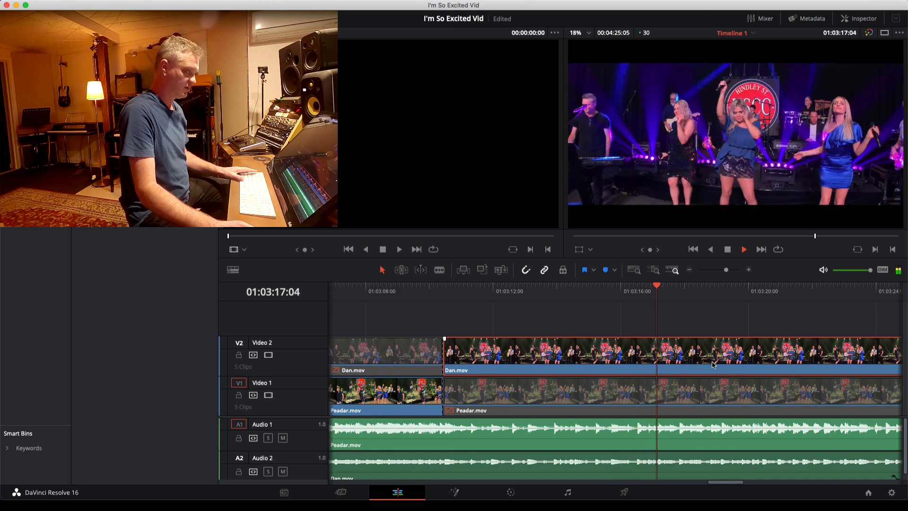
{"action": "key", "text": "super+minus"}
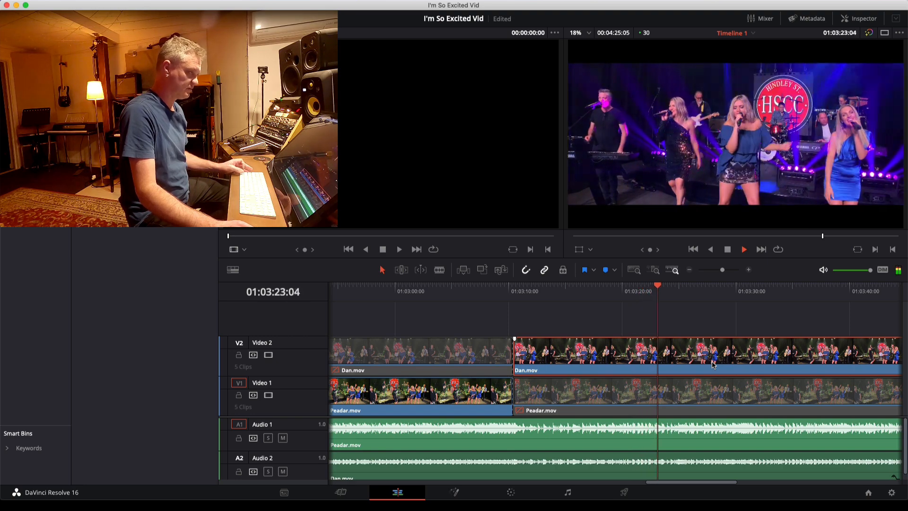
{"action": "key", "text": "super+minus"}
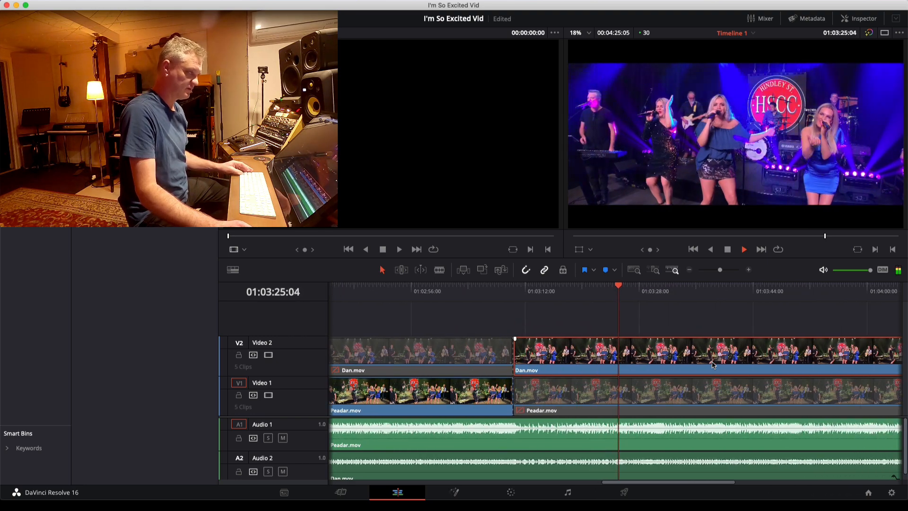
{"action": "key", "text": "space"}
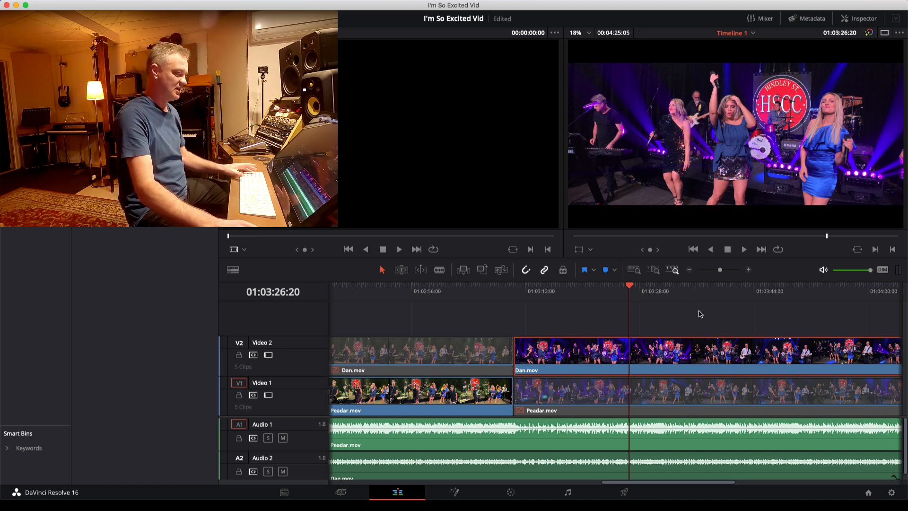
Step: Replay the section from 01:03:24:24, find the angle change at 01:03:30:11 and split the clips on both video tracks there
{"action": "left_click_drag", "start_coordinate": [630, 287], "coordinate": [618, 287]}
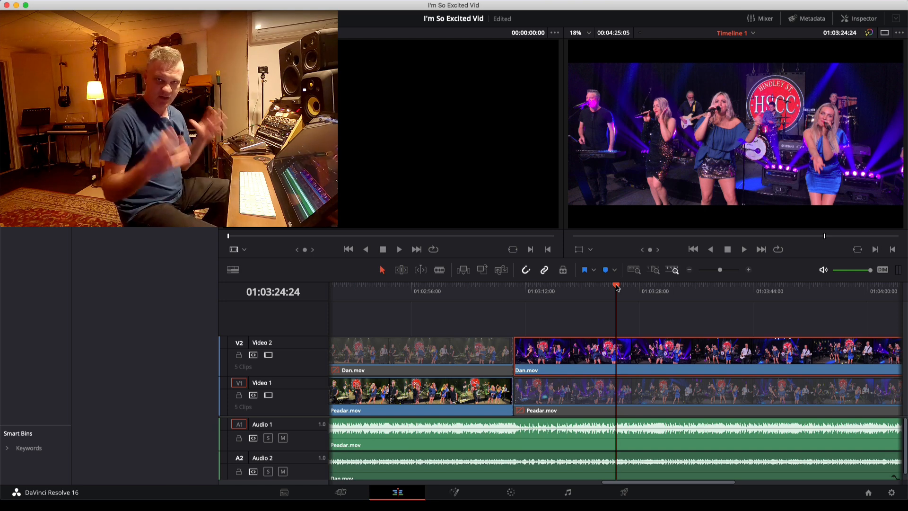
{"action": "key", "text": "space"}
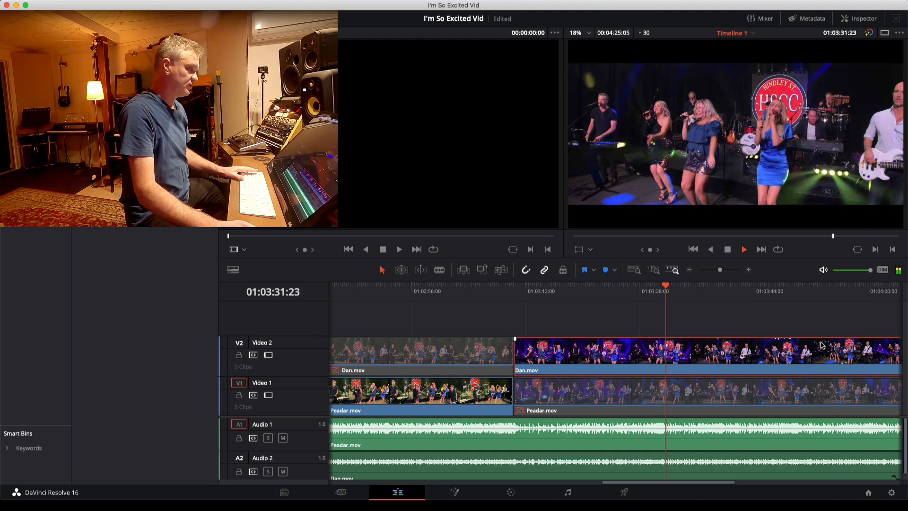
{"action": "key", "text": "space"}
{"action": "left_click_drag", "start_coordinate": [677, 286], "coordinate": [641, 291]}
{"action": "key", "text": "super+equal"}
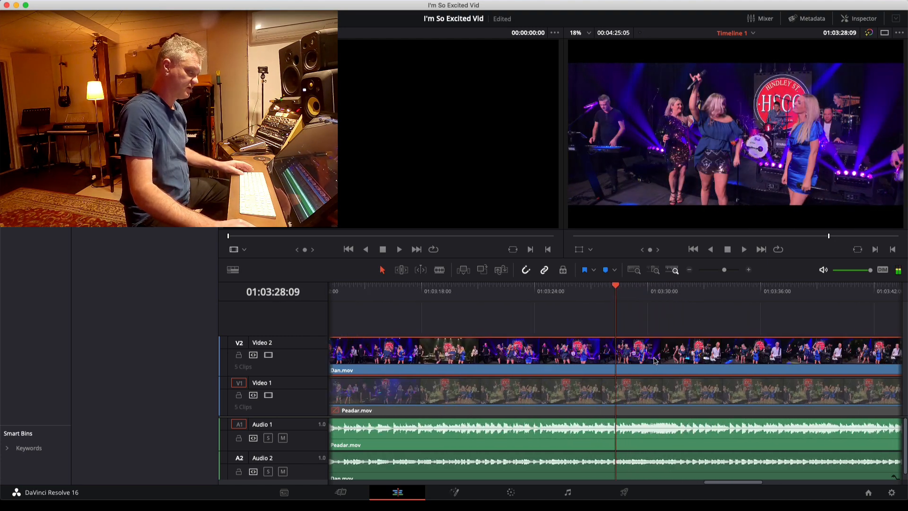
{"action": "key", "text": "space"}
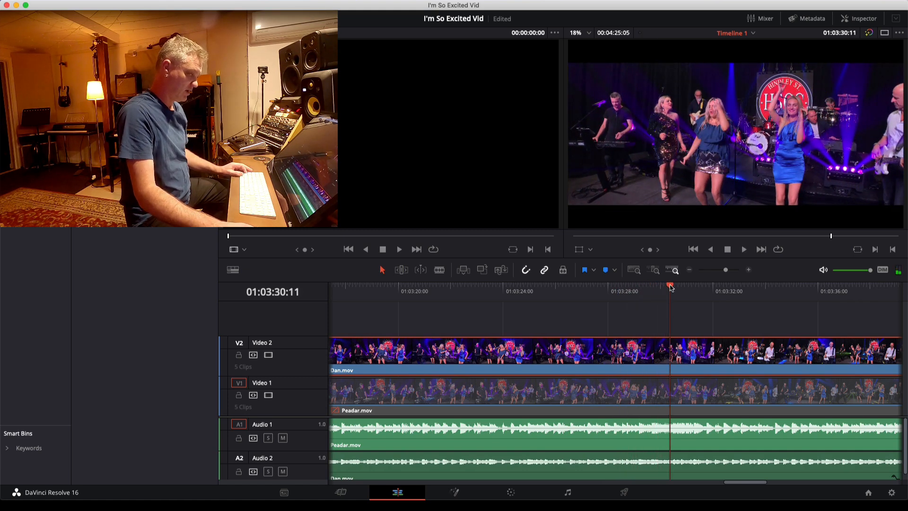
{"action": "key", "text": "b"}
{"action": "left_click", "coordinate": [672, 394]}
{"action": "left_click", "coordinate": [672, 360]}
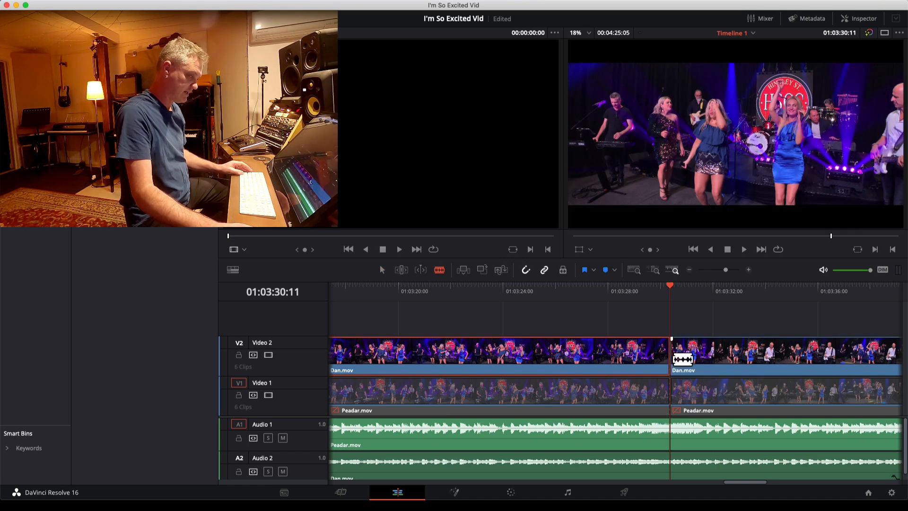
Step: Disable the Dan.mov clip after the 01:03:30:11 cut and enable the Peadar.mov clip below it
{"action": "left_click", "coordinate": [703, 361]}
{"action": "key", "text": "d"}
{"action": "left_click", "coordinate": [709, 390]}
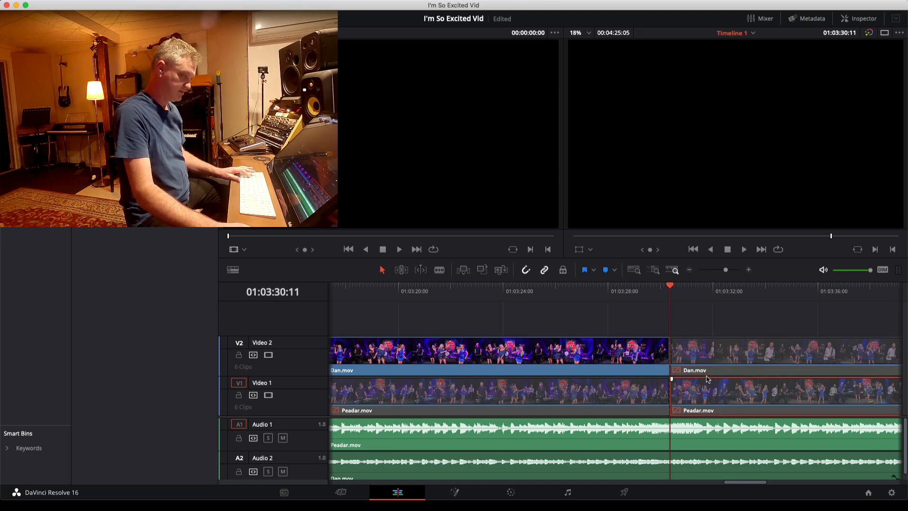
{"action": "key", "text": "d"}
Step: Find the next angle change at 01:03:51:04 and split the clips on Video 1 and Video 2 there
{"action": "scroll", "coordinate": [708, 390], "scroll_direction": "down", "scroll_amount": 3}
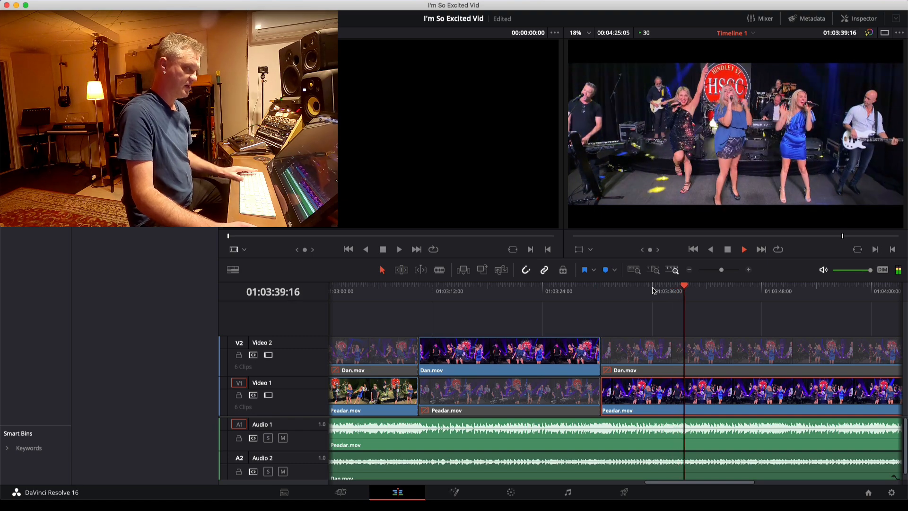
{"action": "key", "text": "space"}
{"action": "left_click_drag", "start_coordinate": [699, 286], "coordinate": [732, 287]}
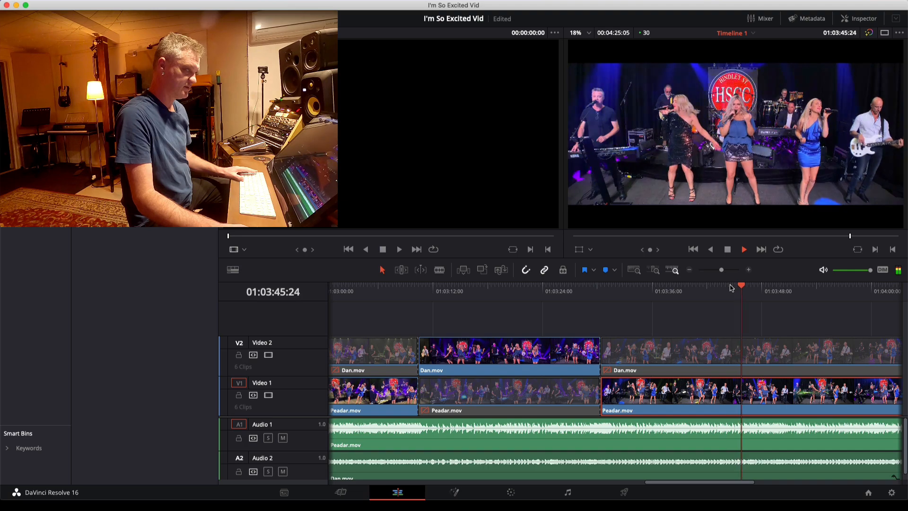
{"action": "scroll", "coordinate": [760, 369], "scroll_direction": "up", "scroll_amount": 5}
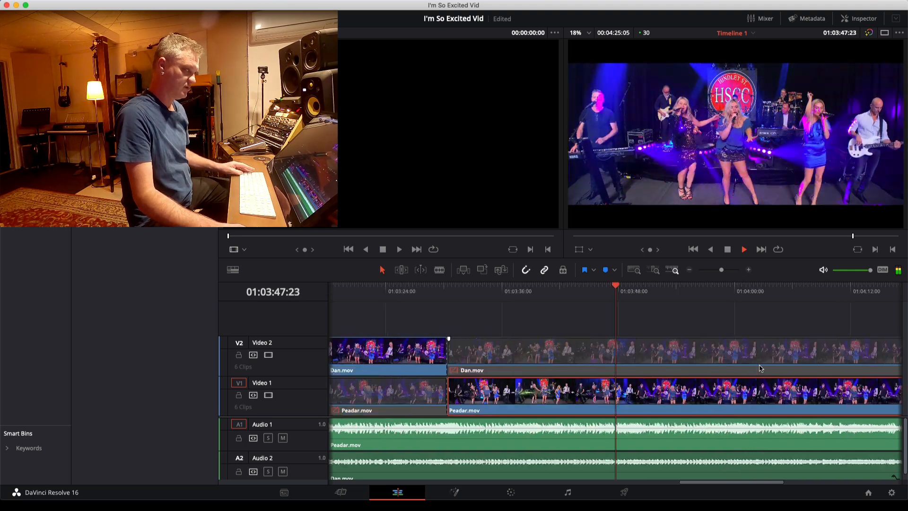
{"action": "scroll", "coordinate": [759, 368], "scroll_direction": "up", "scroll_amount": 1}
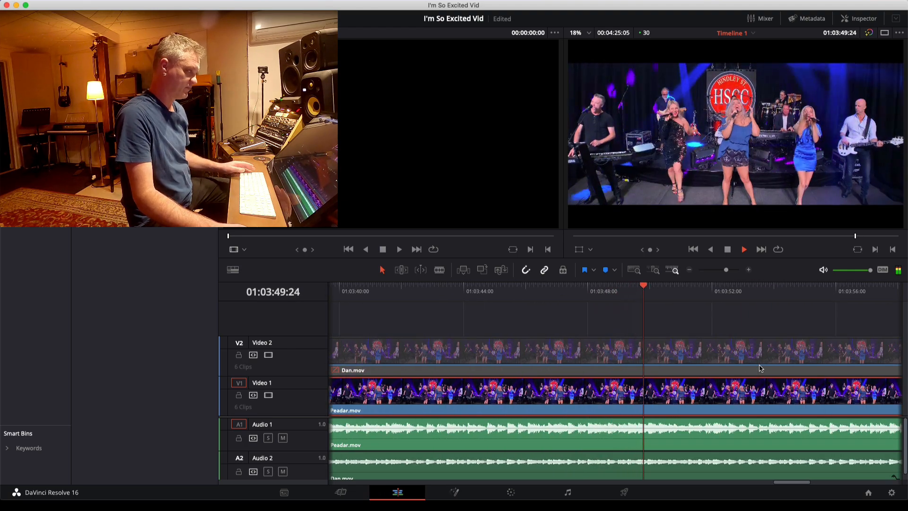
{"action": "scroll", "coordinate": [760, 368], "scroll_direction": "down", "scroll_amount": 4}
{"action": "scroll", "coordinate": [760, 368], "scroll_direction": "down", "scroll_amount": 1}
{"action": "key", "text": "space"}
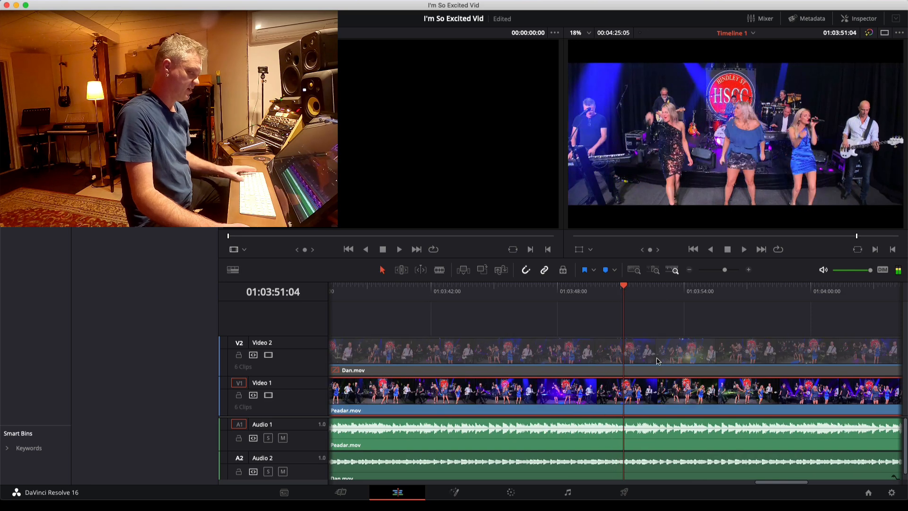
{"action": "key", "text": "b"}
{"action": "left_click", "coordinate": [625, 393]}
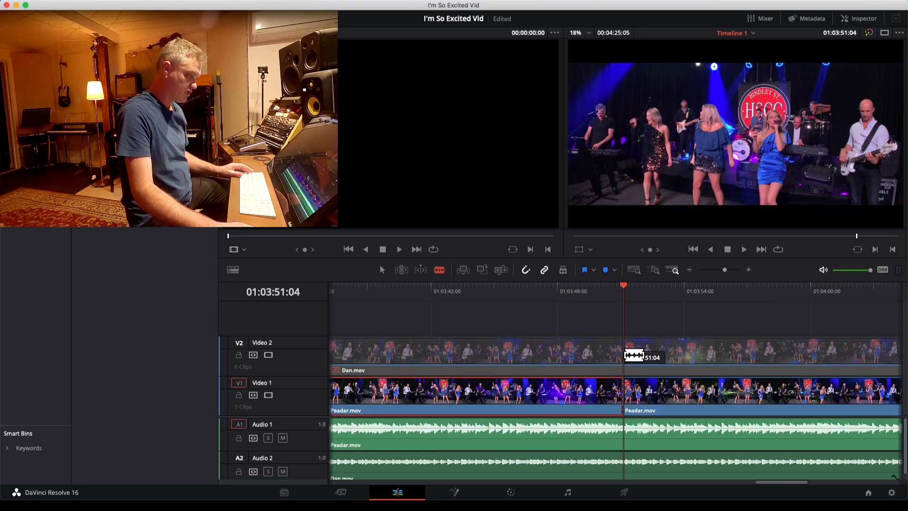
{"action": "left_click", "coordinate": [625, 354]}
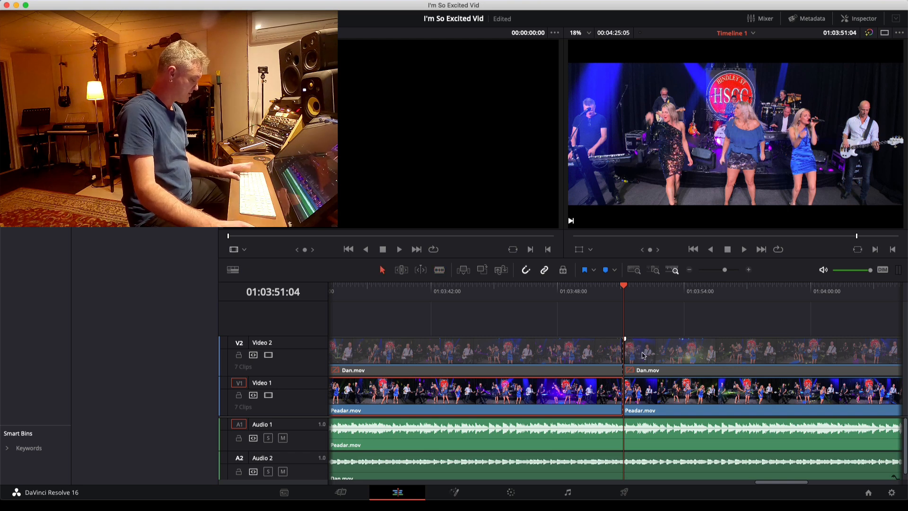
Step: Enable Dan.mov and disable Peadar.mov after the 01:03:51:04 cut, and play the edit from there
{"action": "left_click", "coordinate": [674, 353]}
{"action": "key", "text": "d"}
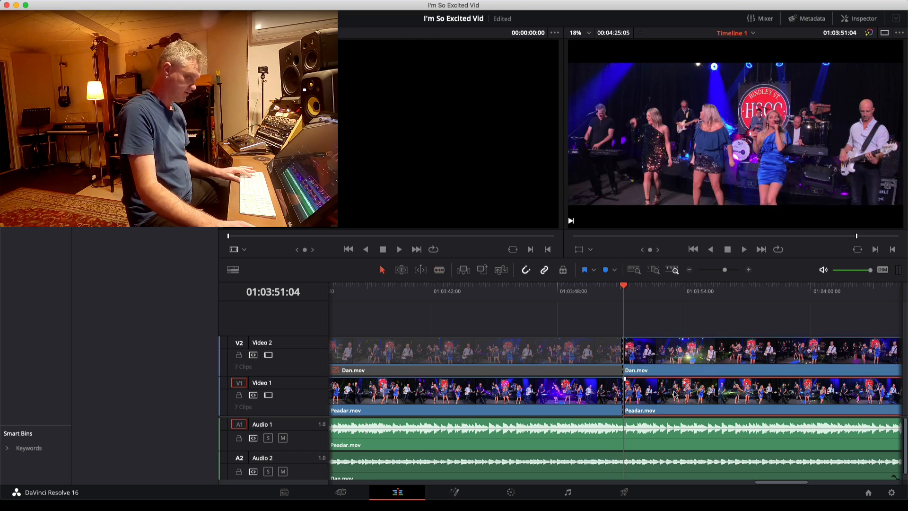
{"action": "left_click", "coordinate": [675, 394]}
{"action": "key", "text": "d"}
{"action": "key", "text": "space"}
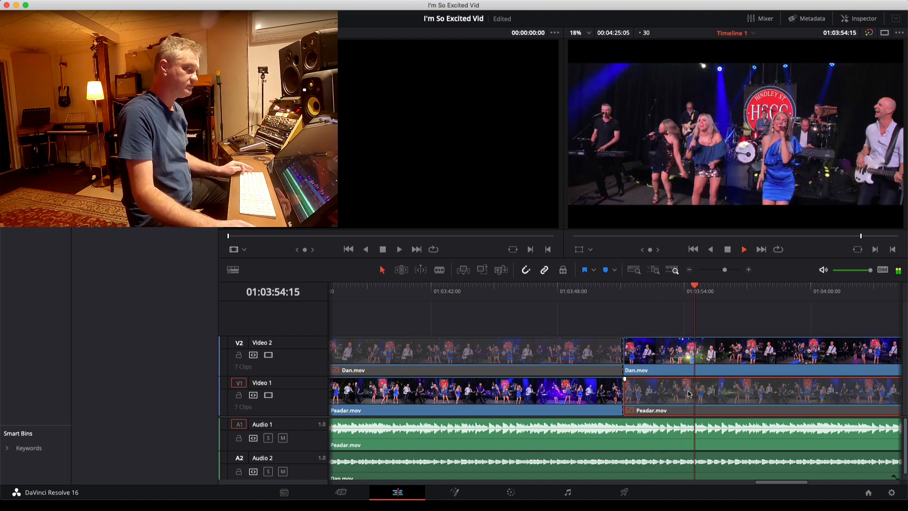
{"action": "key", "text": "super+minus"}
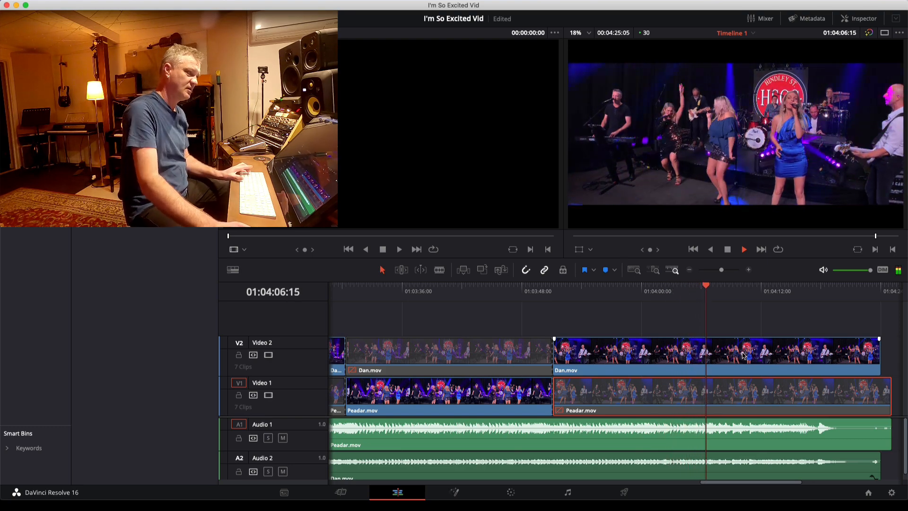
Step: Play on from 01:04:07:18 to examine how the Dan.mov camera ends, and return the playhead to 01:04:09:07
{"action": "key", "text": "space"}
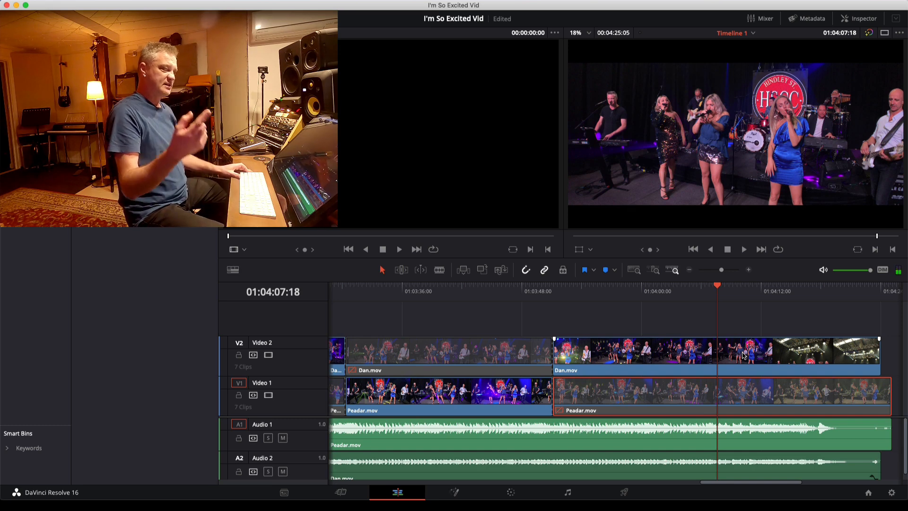
{"action": "left_click", "coordinate": [743, 355]}
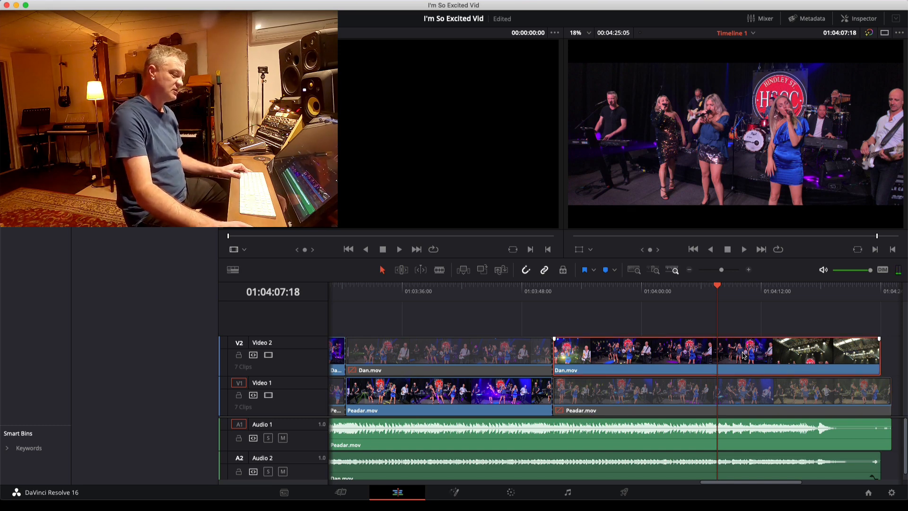
{"action": "left_click", "coordinate": [742, 390]}
{"action": "key", "text": "space"}
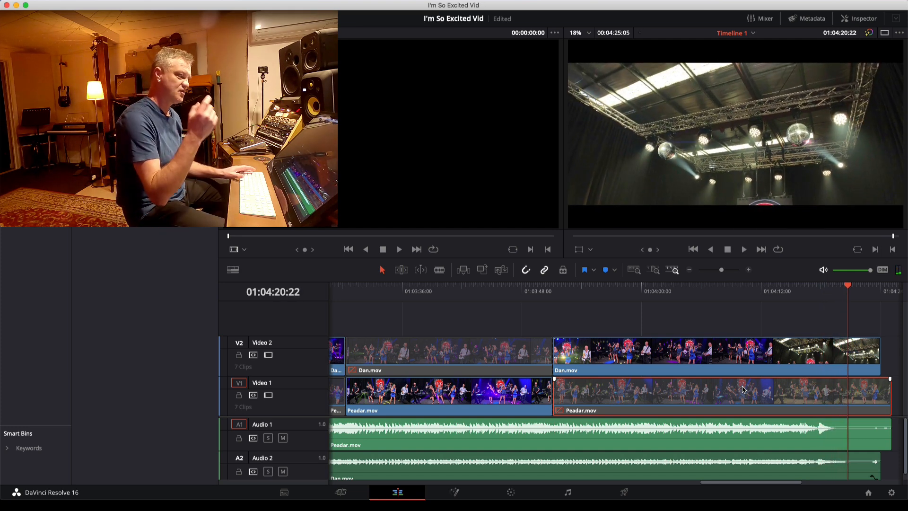
{"action": "left_click_drag", "start_coordinate": [849, 287], "coordinate": [733, 288]}
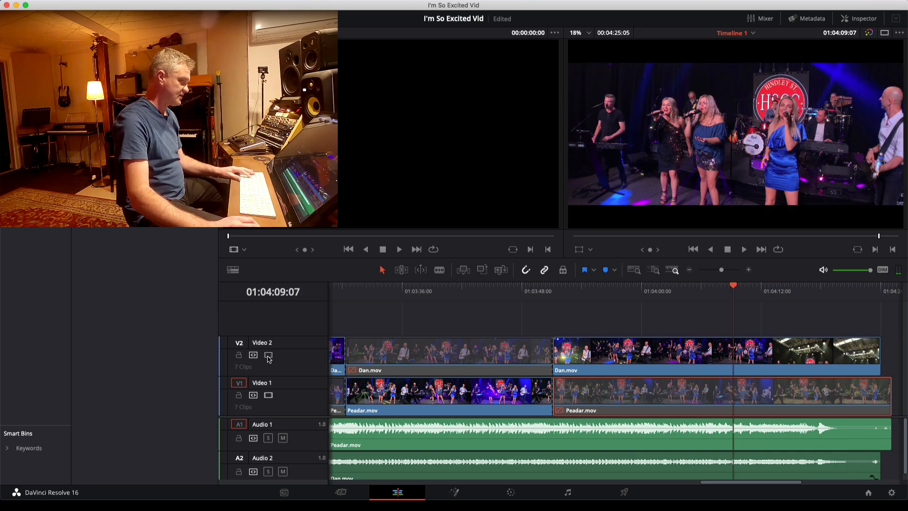
Step: Try switching everything after the 01:03:51:04 cut to Peadar.mov, replay the ending and return to the cut
{"action": "key", "text": "d"}
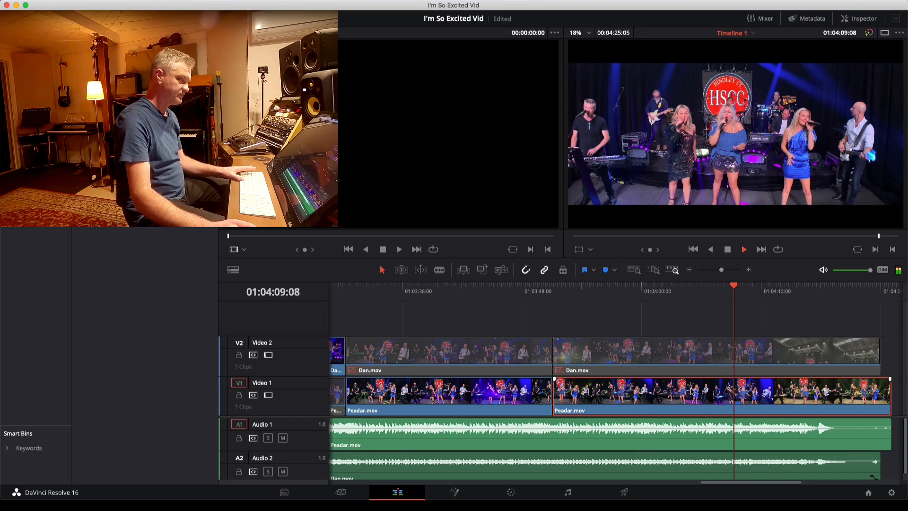
{"action": "key", "text": "space"}
{"action": "left_click_drag", "start_coordinate": [736, 286], "coordinate": [683, 286]}
{"action": "key", "text": "space"}
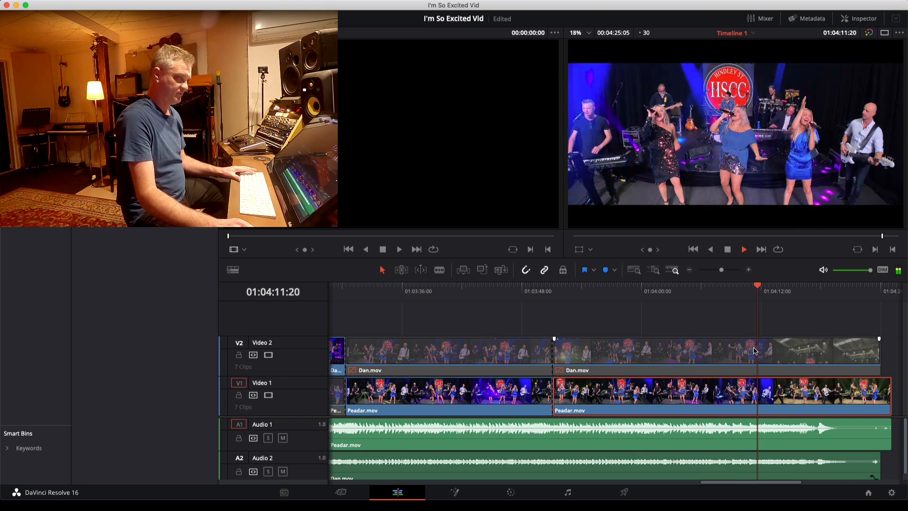
{"action": "left_click_drag", "start_coordinate": [775, 288], "coordinate": [577, 296]}
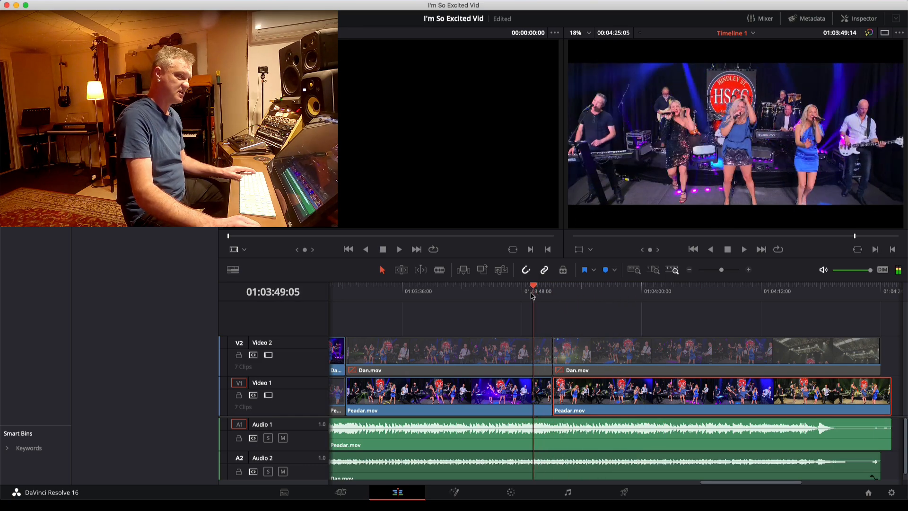
{"action": "left_click_drag", "start_coordinate": [501, 297], "coordinate": [554, 319]}
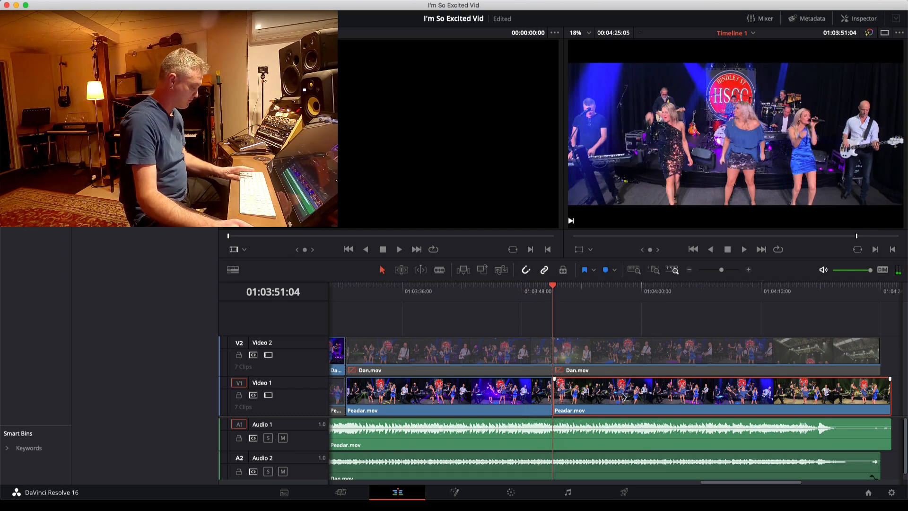
Step: Disable Peadar.mov and re-enable Dan.mov after the 01:03:51:04 cut
{"action": "key", "text": "d"}
{"action": "left_click", "coordinate": [554, 360]}
{"action": "key", "text": "d"}
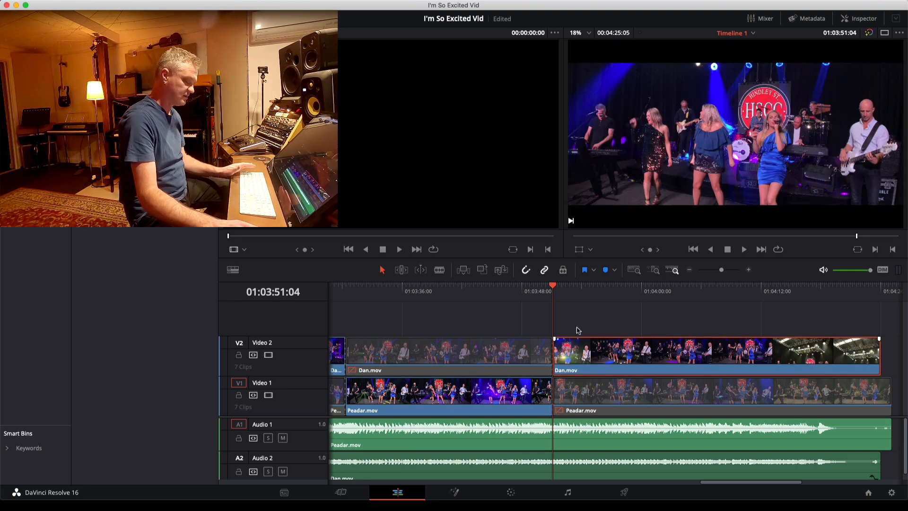
Step: Split the clips on Video 1 and Video 2 at 01:04:08:03
{"action": "left_click_drag", "start_coordinate": [556, 287], "coordinate": [721, 296]}
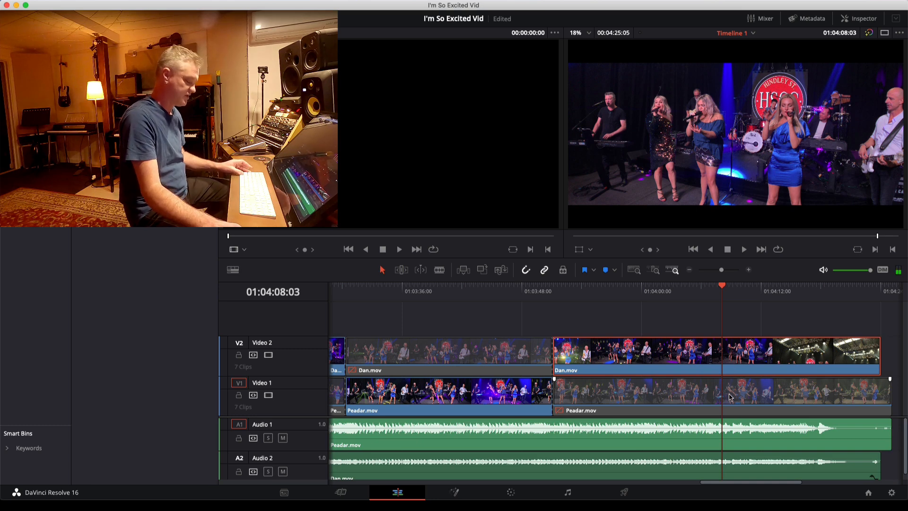
{"action": "key", "text": "super+equal"}
{"action": "key", "text": "super+equal"}
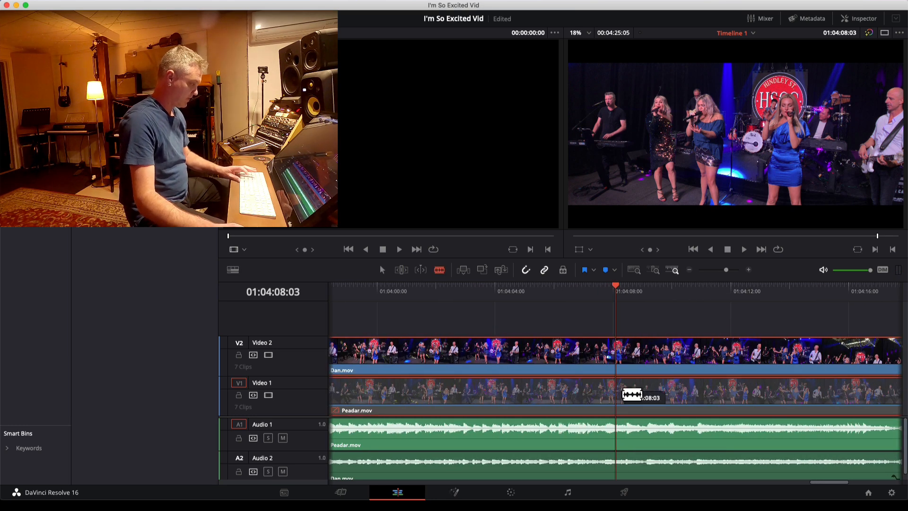
{"action": "key", "text": "b"}
{"action": "left_click", "coordinate": [618, 399]}
{"action": "left_click", "coordinate": [617, 362]}
{"action": "key", "text": "a"}
Step: Disable Dan.mov and enable Peadar.mov after the 01:04:08:03 cut
{"action": "left_click", "coordinate": [656, 355]}
{"action": "key", "text": "d"}
{"action": "left_click", "coordinate": [655, 390]}
{"action": "key", "text": "d"}
Step: Copy the first three enabled clips straight up onto a new Video 3 track, keeping their timing
{"action": "key", "text": "super+minus"}
{"action": "key", "text": "super+minus"}
{"action": "key", "text": "super+minus"}
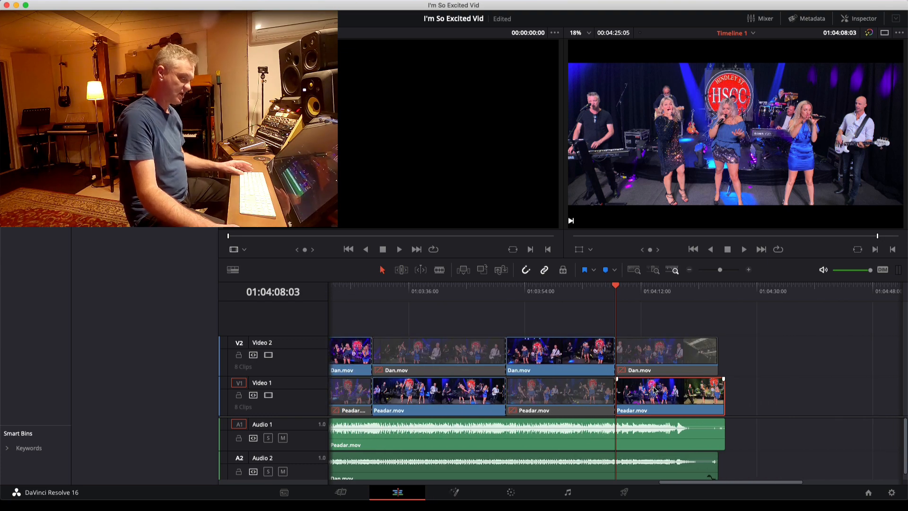
{"action": "scroll", "coordinate": [654, 389], "scroll_direction": "down", "scroll_amount": 4}
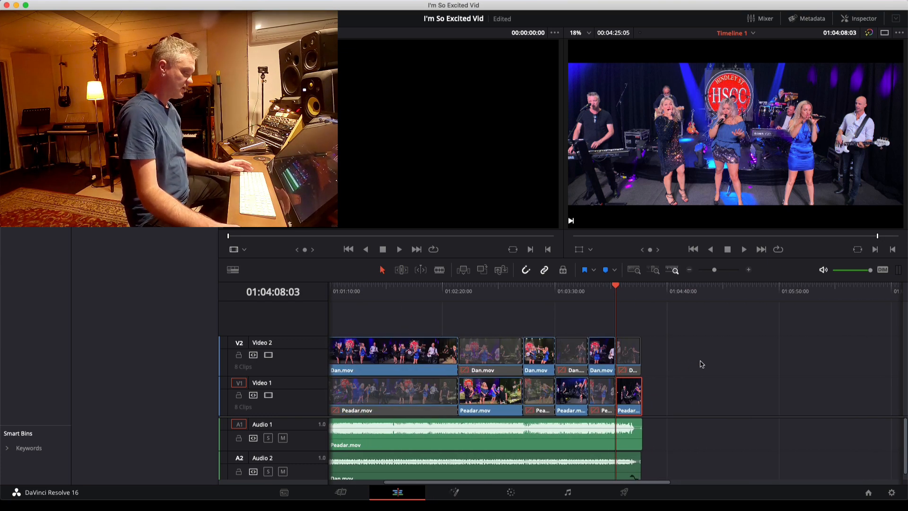
{"action": "scroll", "coordinate": [702, 365], "scroll_direction": "left", "scroll_amount": 3}
{"action": "scroll", "coordinate": [701, 364], "scroll_direction": "down", "scroll_amount": 3}
{"action": "scroll", "coordinate": [702, 364], "scroll_direction": "down", "scroll_amount": 1}
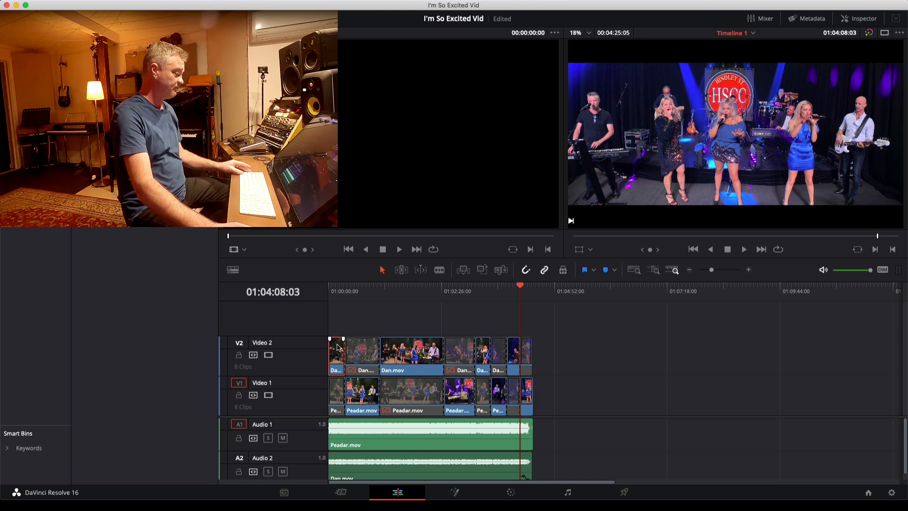
{"action": "left_click_drag", "start_coordinate": [338, 347], "coordinate": [338, 314]}
{"action": "left_click_drag", "start_coordinate": [360, 389], "coordinate": [363, 318]}
{"action": "left_click_drag", "start_coordinate": [409, 351], "coordinate": [408, 327]}
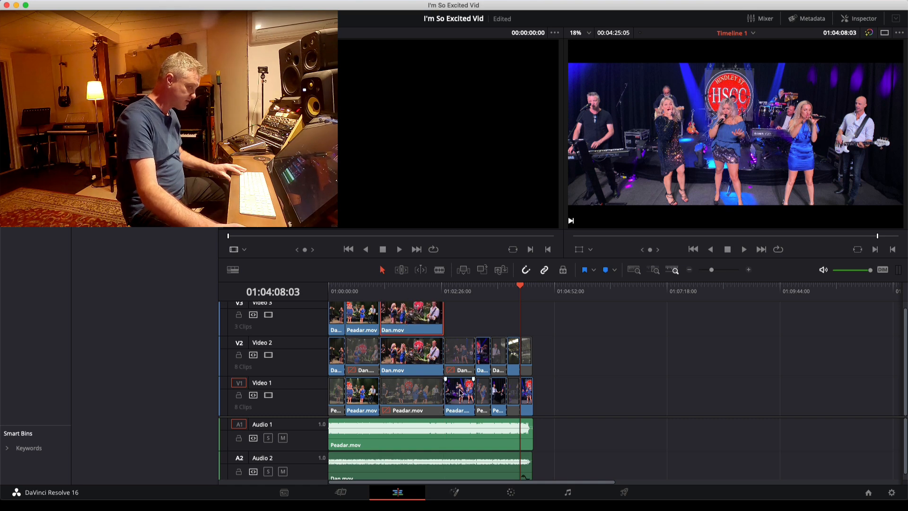
Step: Copy the remaining enabled clips from Video 1 and Video 2 up to Video 3 in the same positions
{"action": "left_click_drag", "start_coordinate": [460, 392], "coordinate": [460, 316]}
{"action": "left_click_drag", "start_coordinate": [485, 354], "coordinate": [484, 320]}
{"action": "left_click_drag", "start_coordinate": [502, 394], "coordinate": [513, 311]}
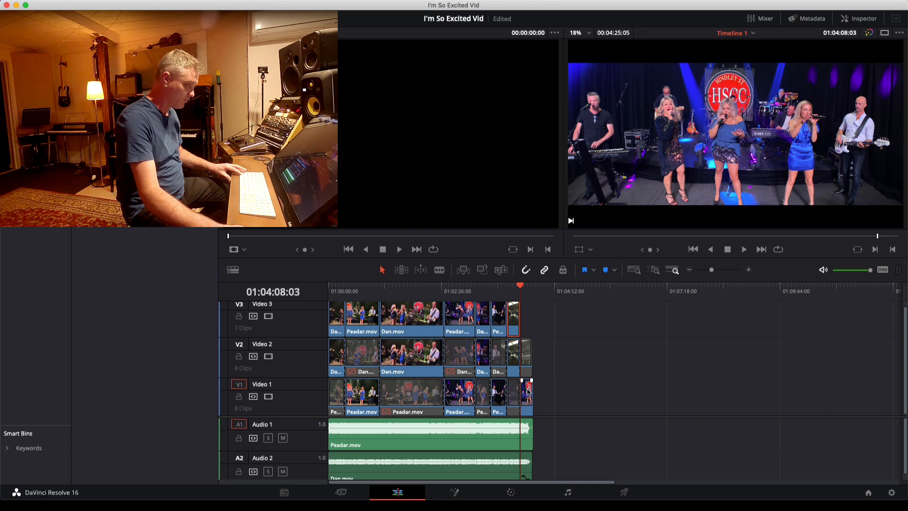
{"action": "left_click_drag", "start_coordinate": [526, 387], "coordinate": [521, 320]}
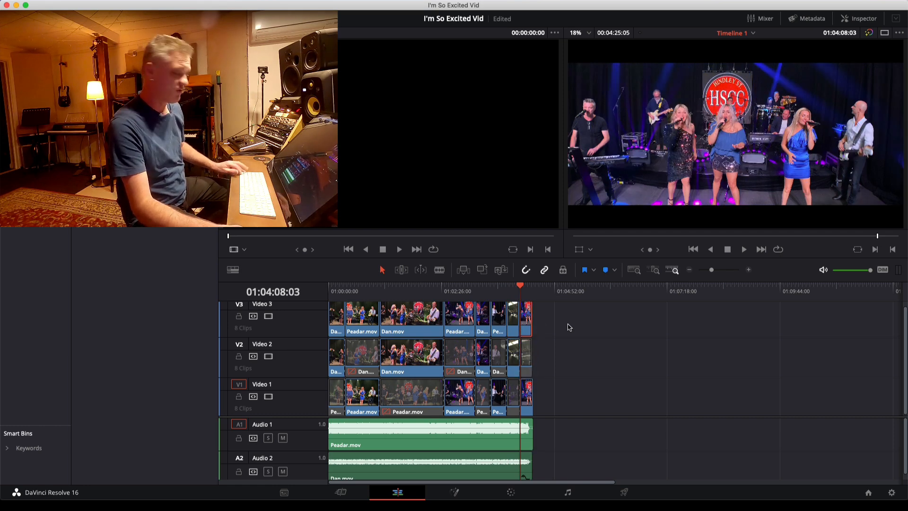
Step: Disable the Video 2 and Video 1 tracks and select all the clips on Video 3
{"action": "left_click", "coordinate": [268, 358]}
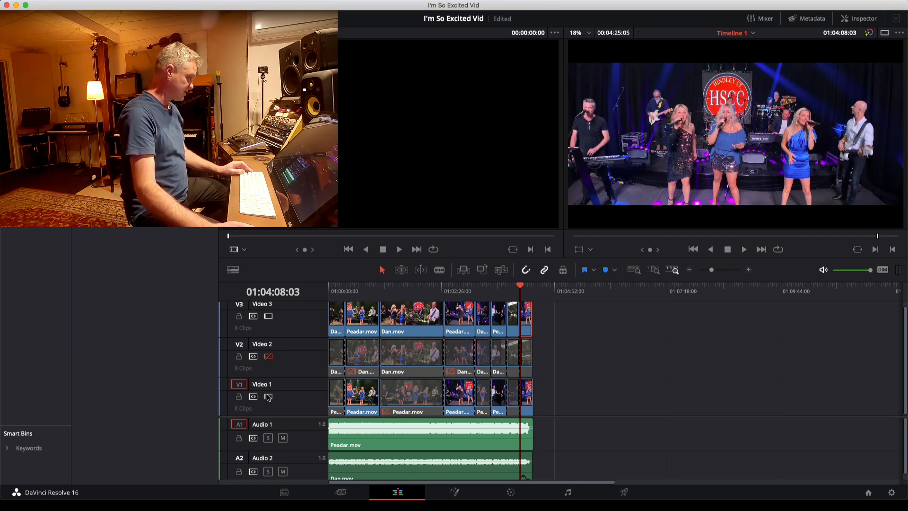
{"action": "left_click", "coordinate": [268, 397]}
{"action": "left_click_drag", "start_coordinate": [568, 317], "coordinate": [270, 322]}
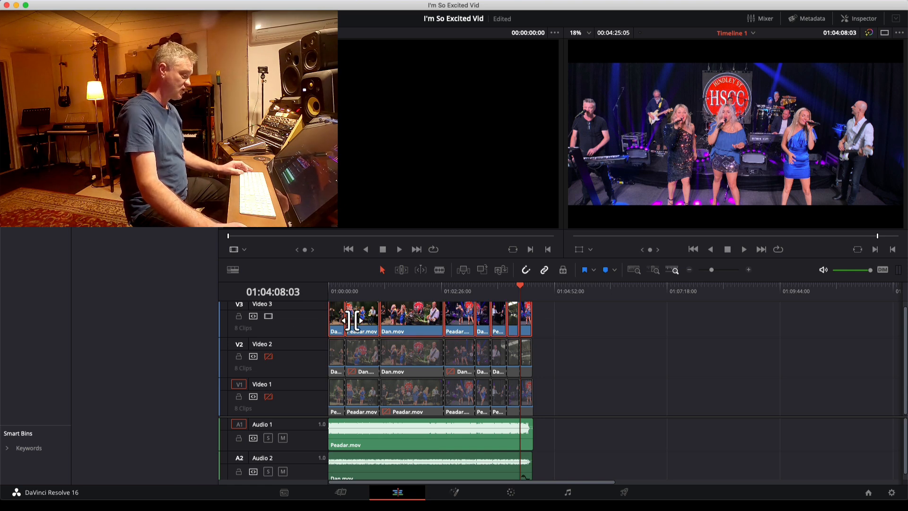
Step: Add a 60 frame Cross Dissolve at the first cut on Video 3, at 01:00:22:09
{"action": "scroll", "coordinate": [353, 321], "scroll_direction": "right", "scroll_amount": 1}
{"action": "scroll", "coordinate": [386, 321], "scroll_direction": "left", "scroll_amount": 1}
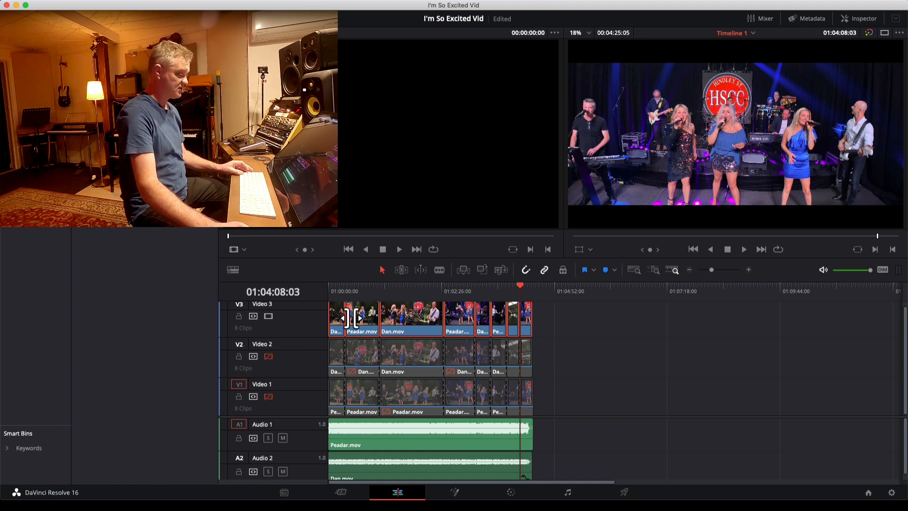
{"action": "scroll", "coordinate": [351, 318], "scroll_direction": "up", "scroll_amount": 4}
{"action": "scroll", "coordinate": [359, 313], "scroll_direction": "up", "scroll_amount": 2}
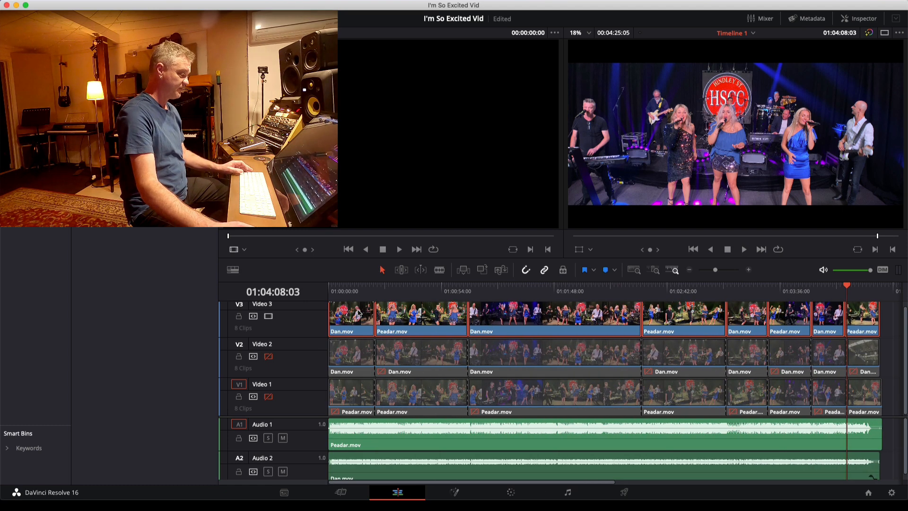
{"action": "left_click", "coordinate": [378, 292]}
{"action": "scroll", "coordinate": [384, 324], "scroll_direction": "up", "scroll_amount": 8}
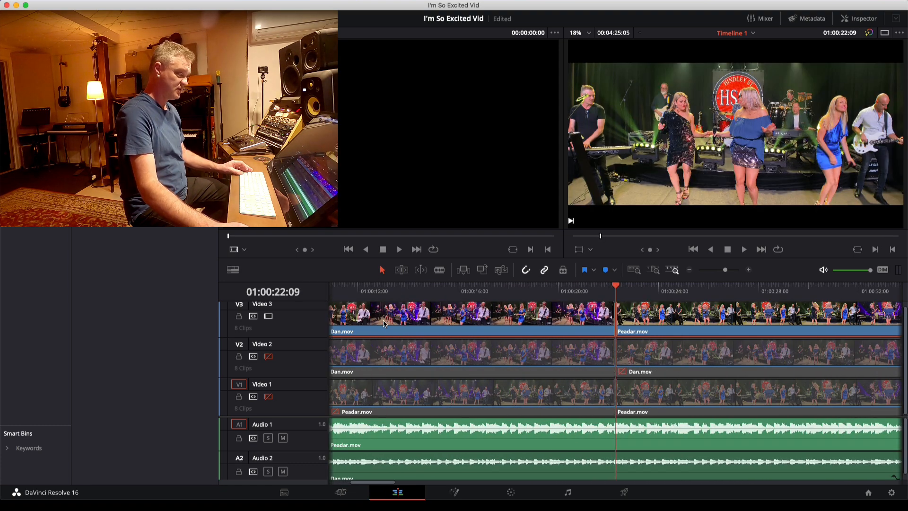
{"action": "right_click", "coordinate": [616, 323]}
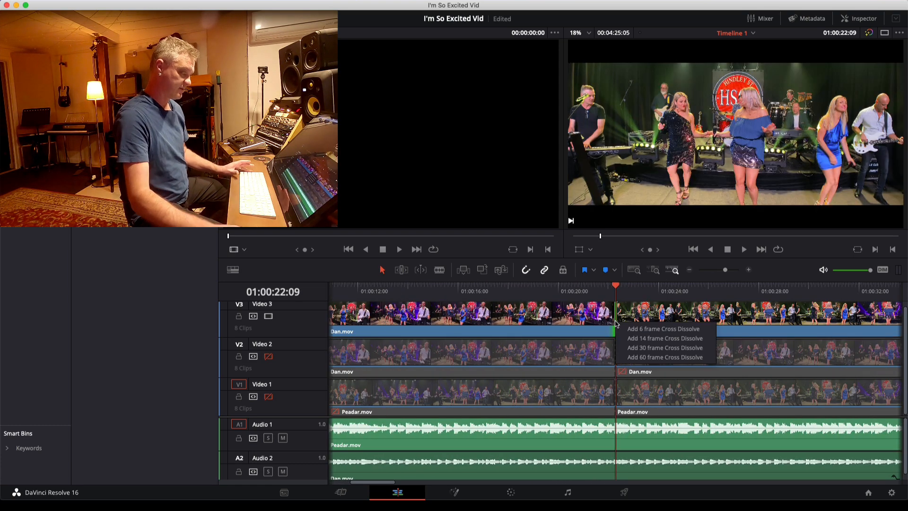
{"action": "left_click", "coordinate": [664, 357]}
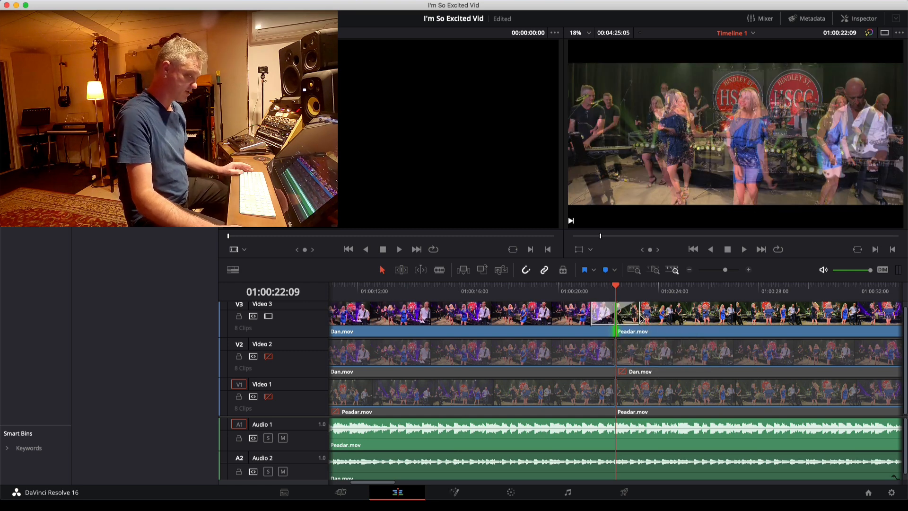
Step: Play across the first cut on Video 3 to preview the cross dissolve
{"action": "left_click", "coordinate": [597, 285]}
{"action": "left_click", "coordinate": [570, 286]}
{"action": "key", "text": "space"}
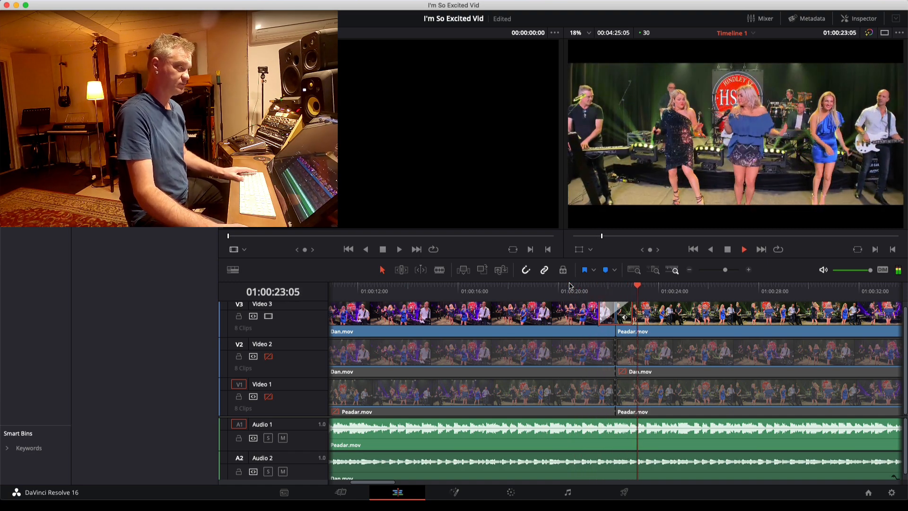
{"action": "key", "text": "space"}
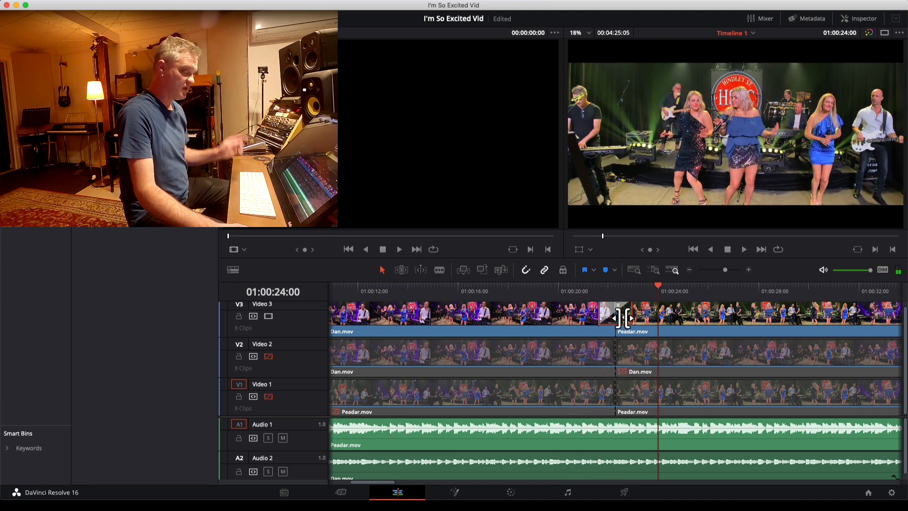
Step: Lengthen the cross dissolve on Video 3 to about 2.5 seconds, previewing it between adjustments
{"action": "left_click_drag", "start_coordinate": [599, 312], "coordinate": [574, 312]}
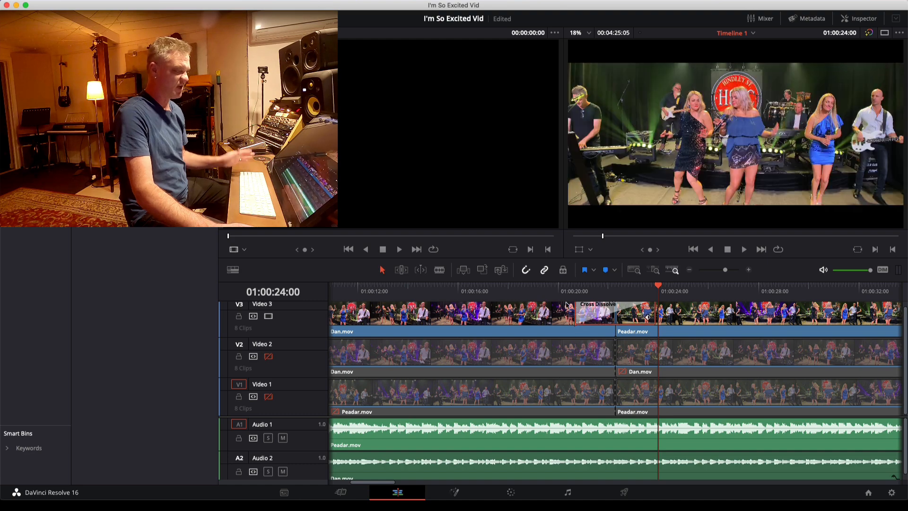
{"action": "left_click", "coordinate": [538, 288]}
{"action": "key", "text": "space"}
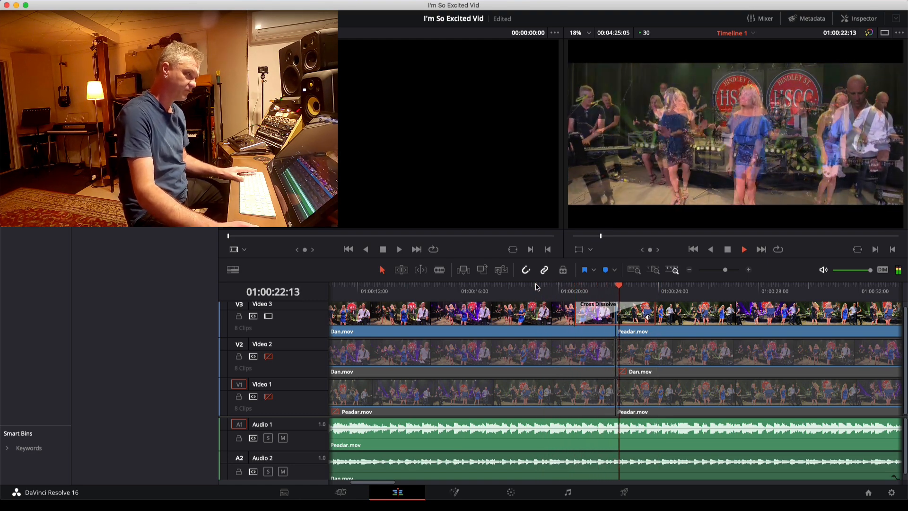
{"action": "key", "text": "space"}
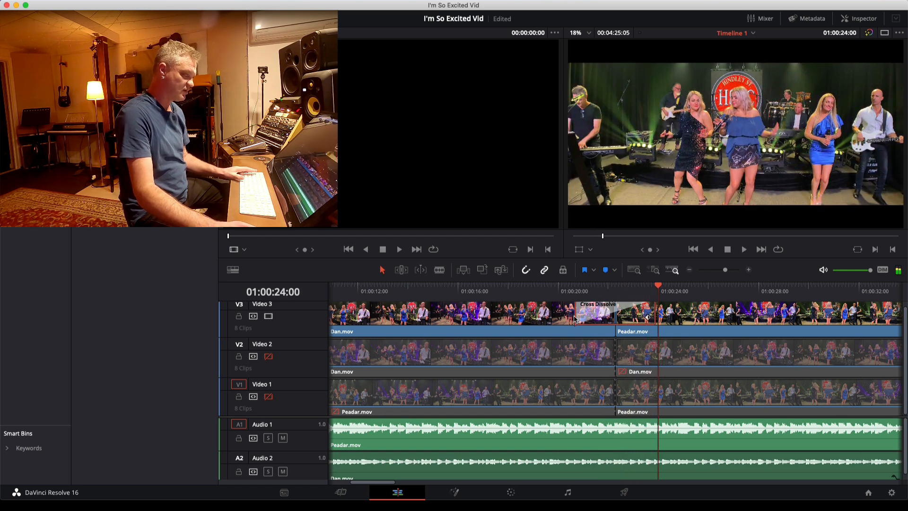
{"action": "left_click_drag", "start_coordinate": [575, 315], "coordinate": [584, 315]}
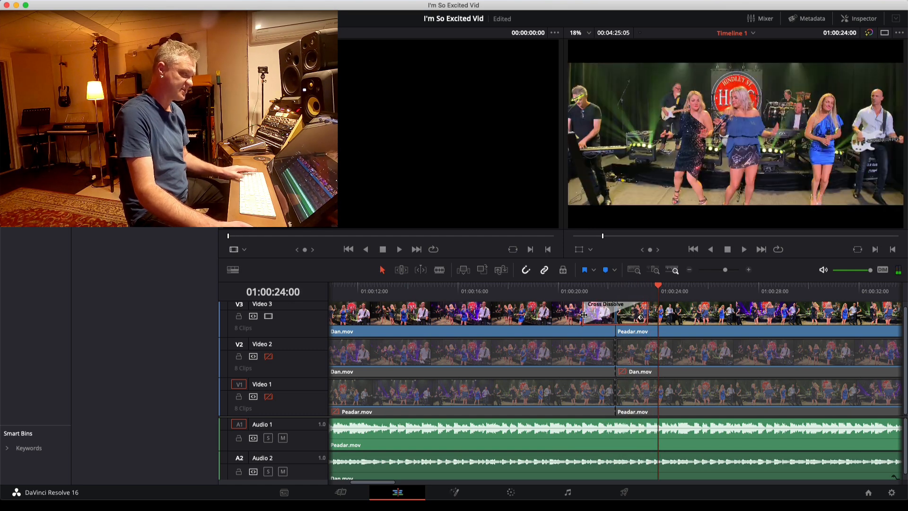
Step: Roll the edit point under the cross dissolve earlier to about 01:00:21, replaying the transition between adjustments
{"action": "left_click", "coordinate": [621, 317]}
{"action": "left_click_drag", "start_coordinate": [621, 317], "coordinate": [596, 317]}
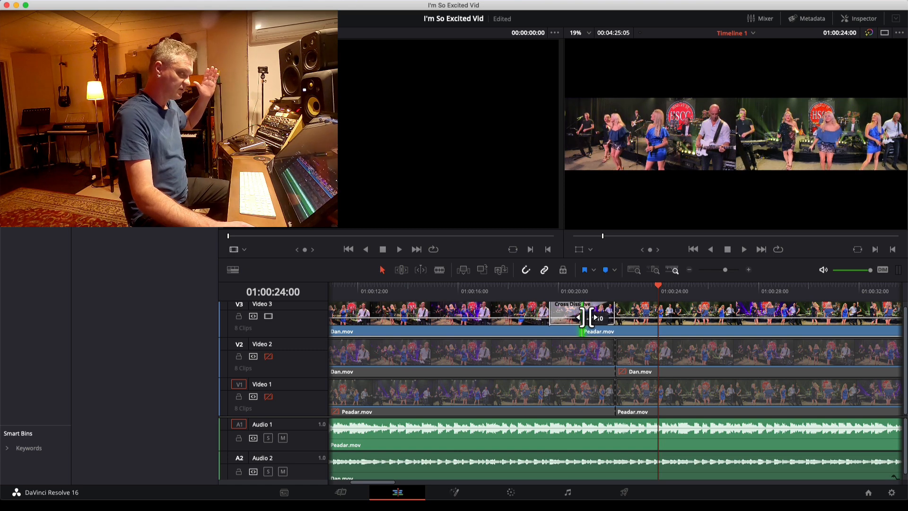
{"action": "left_click_drag", "start_coordinate": [582, 316], "coordinate": [579, 317]}
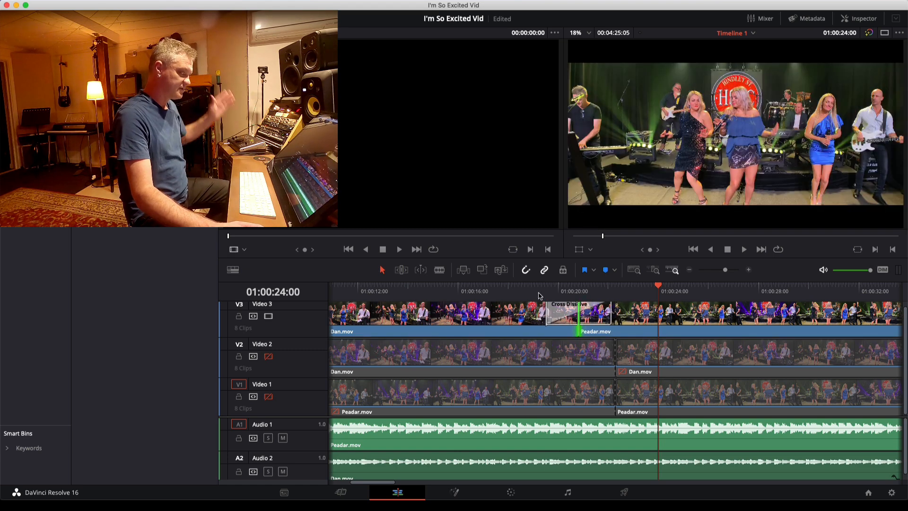
{"action": "left_click", "coordinate": [520, 287]}
{"action": "key", "text": "space"}
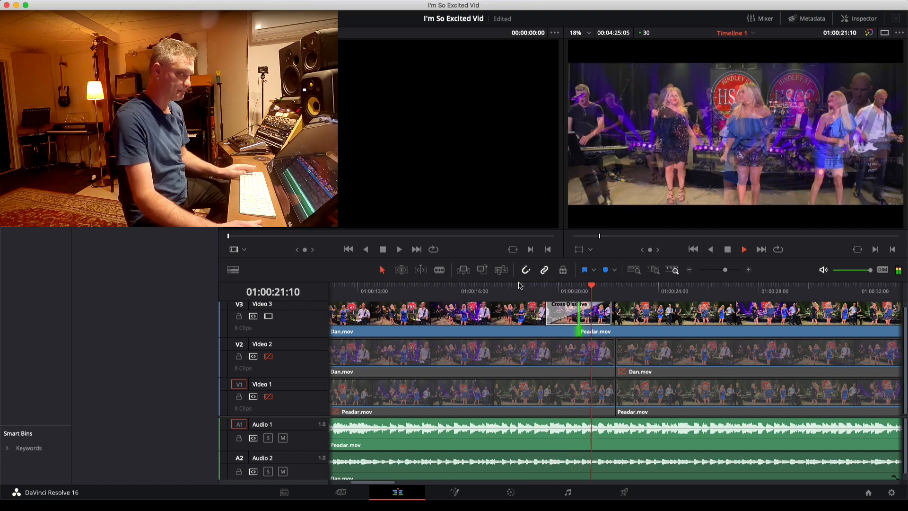
{"action": "key", "text": "space"}
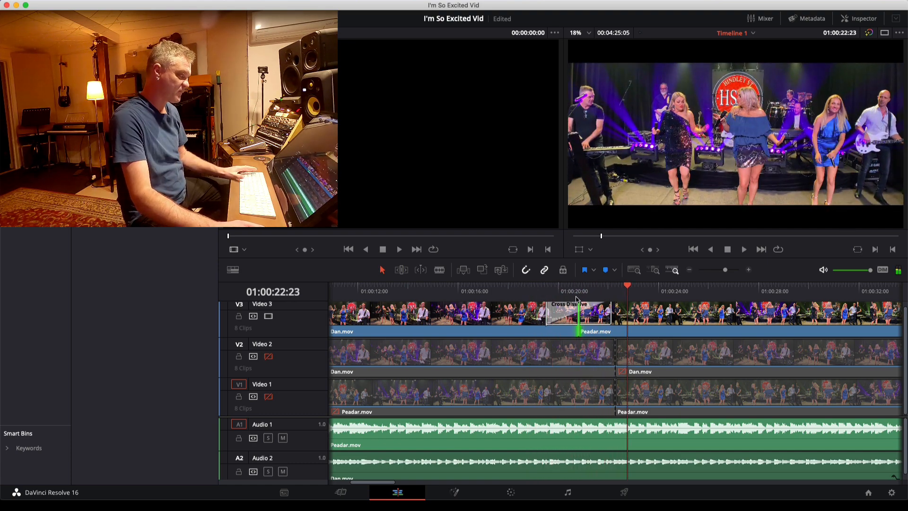
{"action": "left_click_drag", "start_coordinate": [586, 324], "coordinate": [597, 324]}
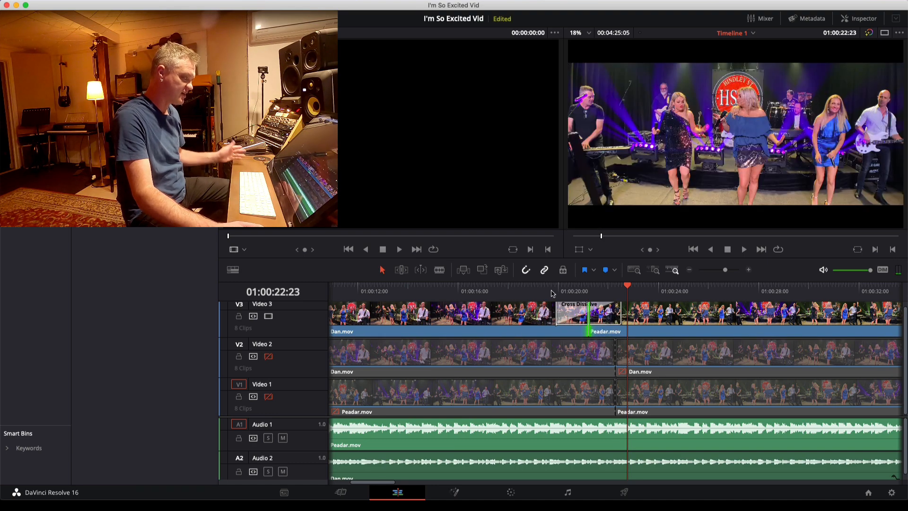
Step: Play Timeline 1 from about 01:00:20 through the adjusted cross dissolve at the first cut on Video 3
{"action": "left_click", "coordinate": [554, 289]}
{"action": "key", "text": "space"}
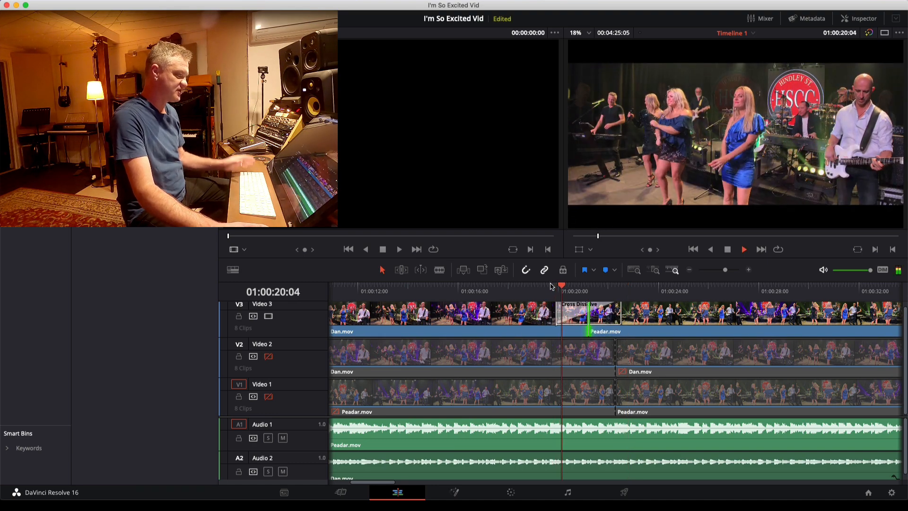
{"action": "key", "text": "space"}
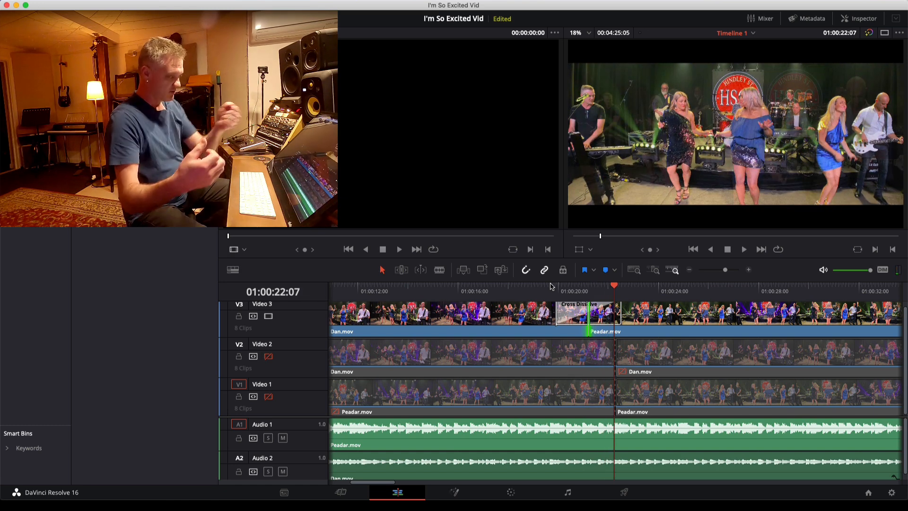
{"action": "key", "text": "space"}
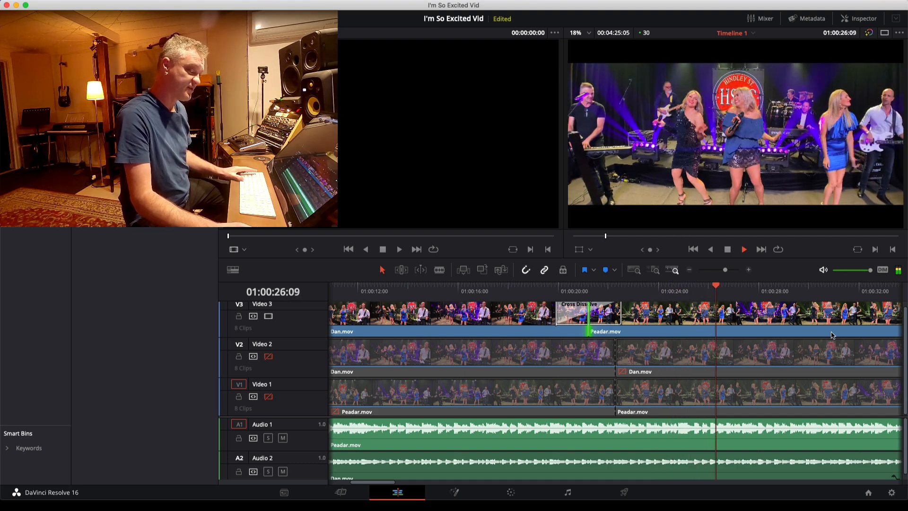
{"action": "scroll", "coordinate": [788, 327], "scroll_direction": "down", "scroll_amount": 2}
{"action": "key", "text": "space"}
Step: Recheck the first cross dissolve on Video 3 by playing from about 01:00:18 and again from about 01:00:20
{"action": "scroll", "coordinate": [790, 325], "scroll_direction": "right", "scroll_amount": 10}
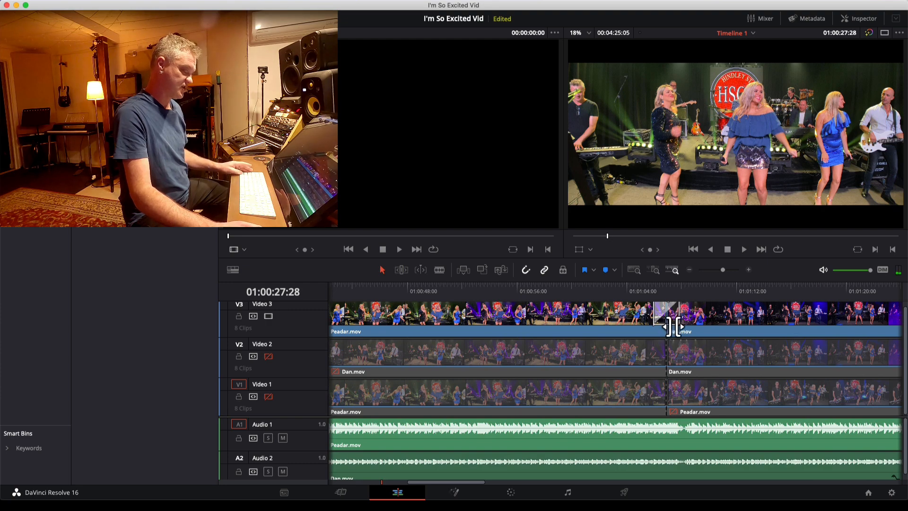
{"action": "scroll", "coordinate": [672, 326], "scroll_direction": "down", "scroll_amount": 3}
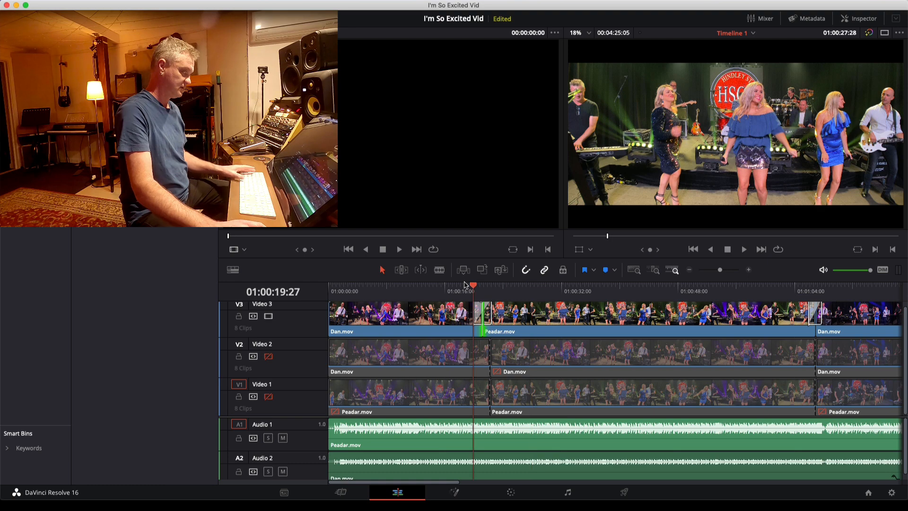
{"action": "scroll", "coordinate": [491, 317], "scroll_direction": "up", "scroll_amount": 4}
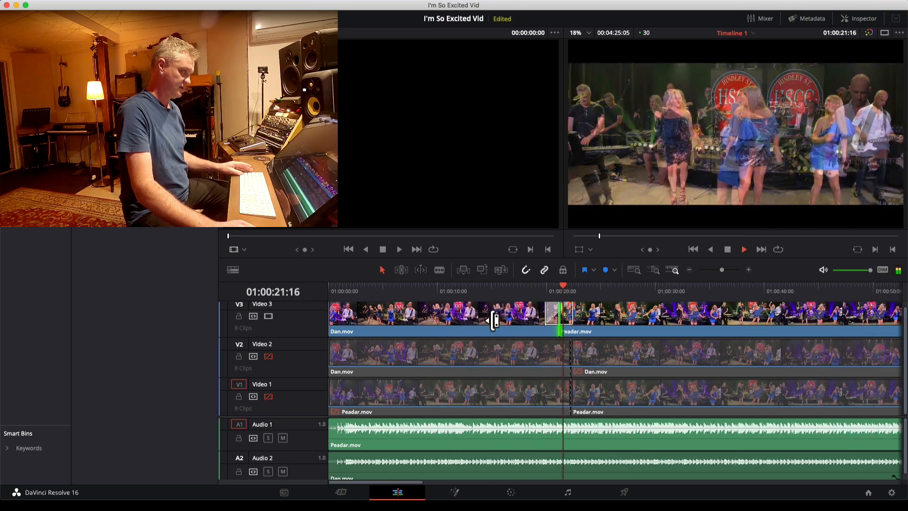
{"action": "left_click", "coordinate": [532, 285]}
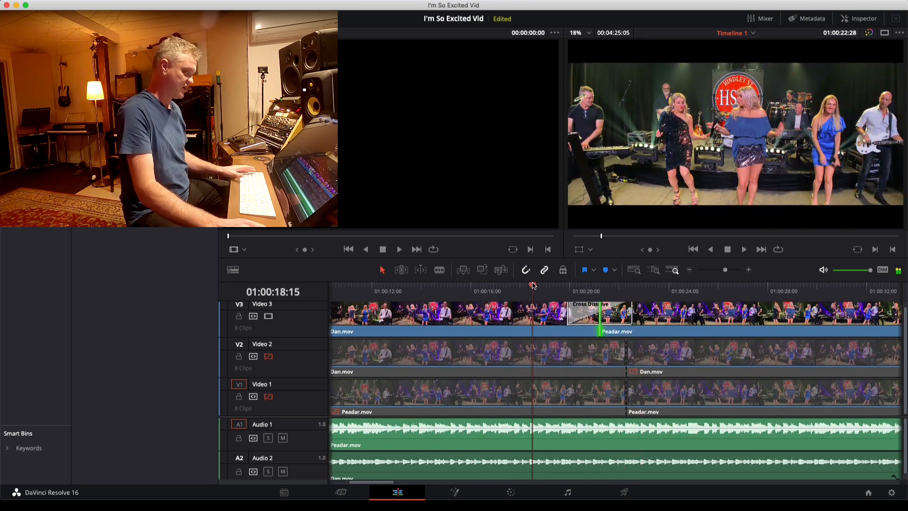
{"action": "key", "text": "space"}
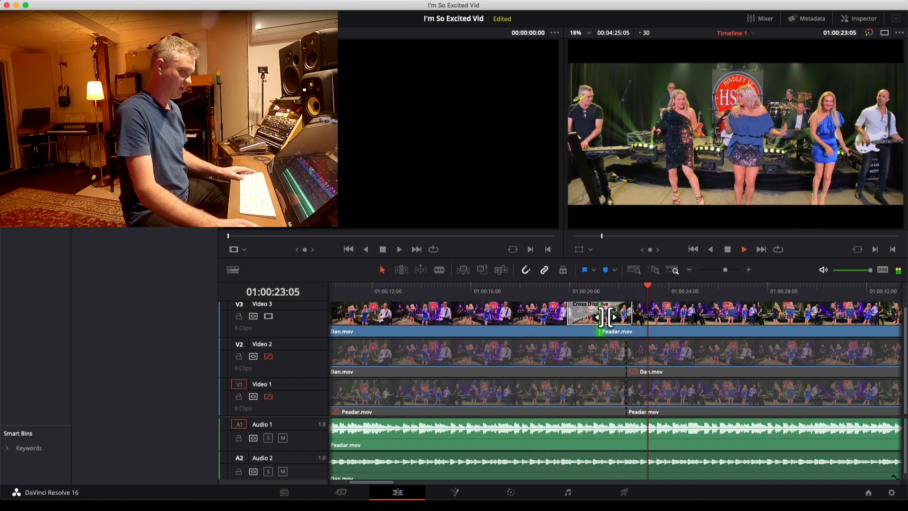
{"action": "key", "text": "space"}
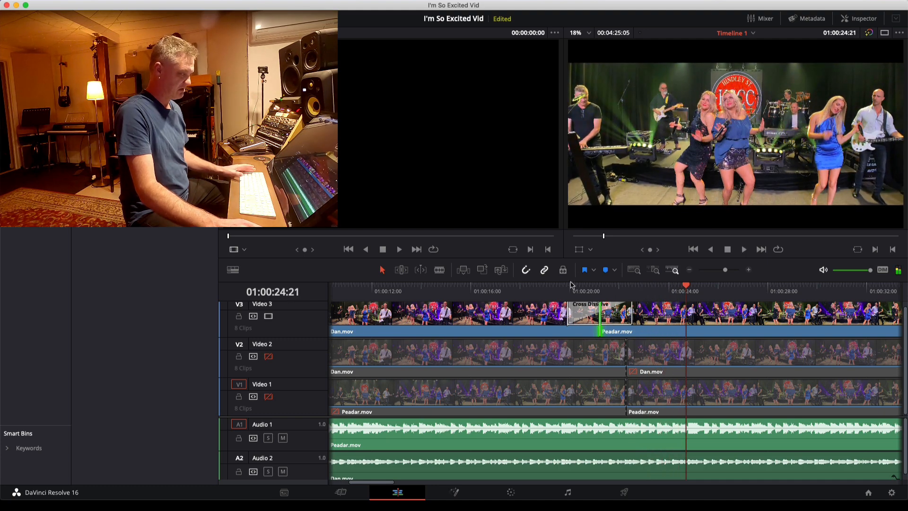
{"action": "left_click", "coordinate": [568, 286]}
{"action": "key", "text": "space"}
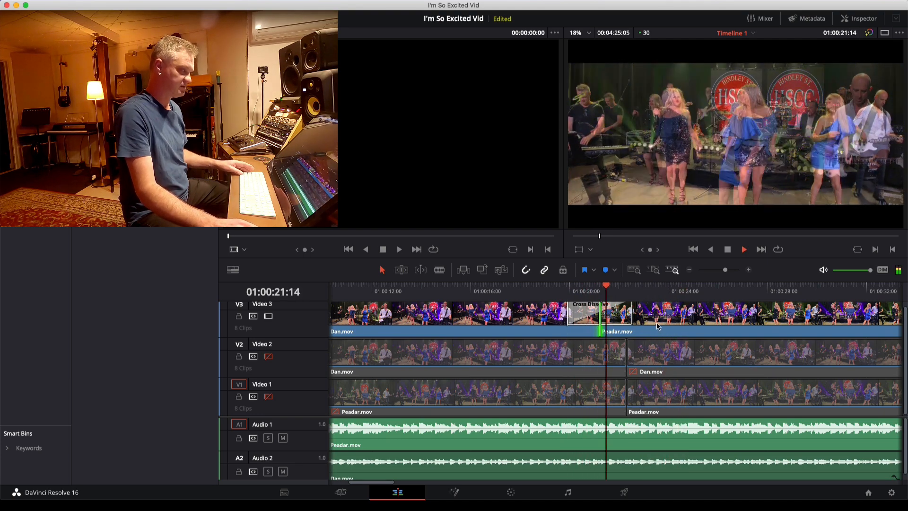
{"action": "scroll", "coordinate": [656, 326], "scroll_direction": "down", "scroll_amount": 3}
{"action": "scroll", "coordinate": [655, 325], "scroll_direction": "down", "scroll_amount": 3}
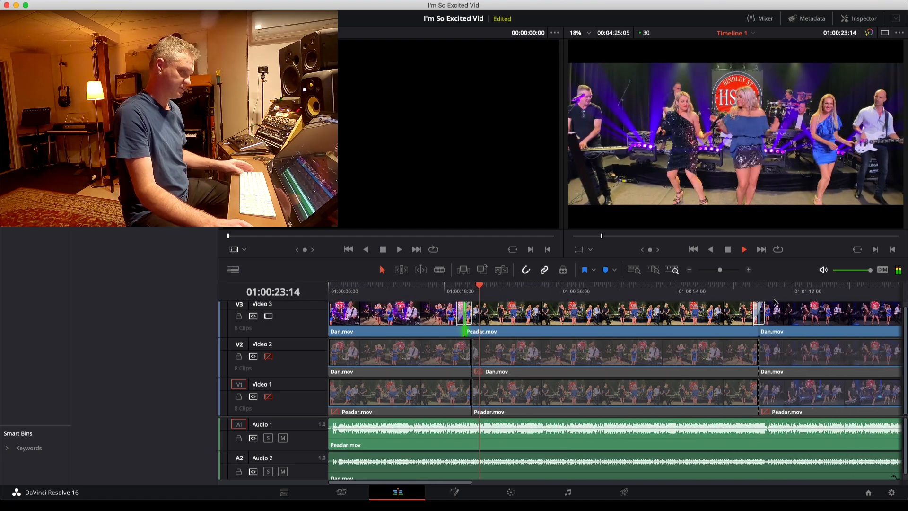
{"action": "key", "text": "space"}
Step: Shorten the cross dissolve at the second cut on Video 3 to about 1 second, previewing the transition before and after
{"action": "scroll", "coordinate": [731, 331], "scroll_direction": "up", "scroll_amount": 3}
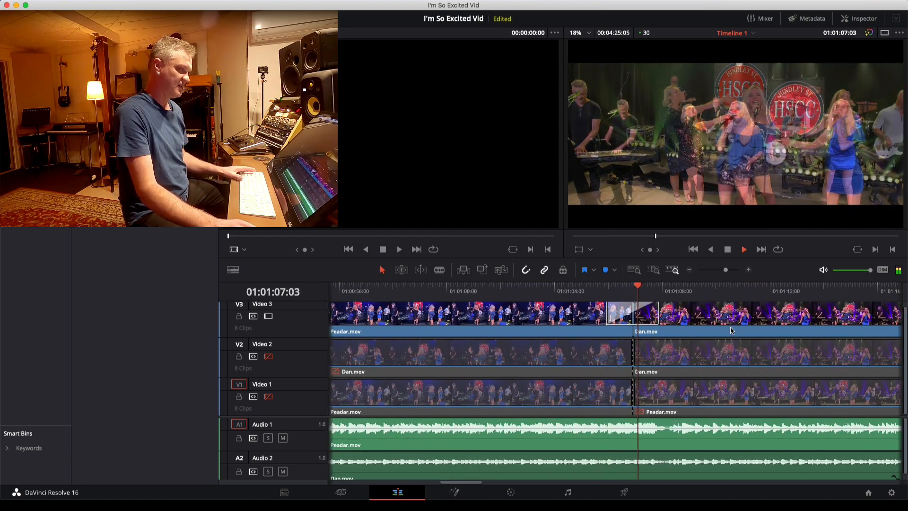
{"action": "key", "text": "space"}
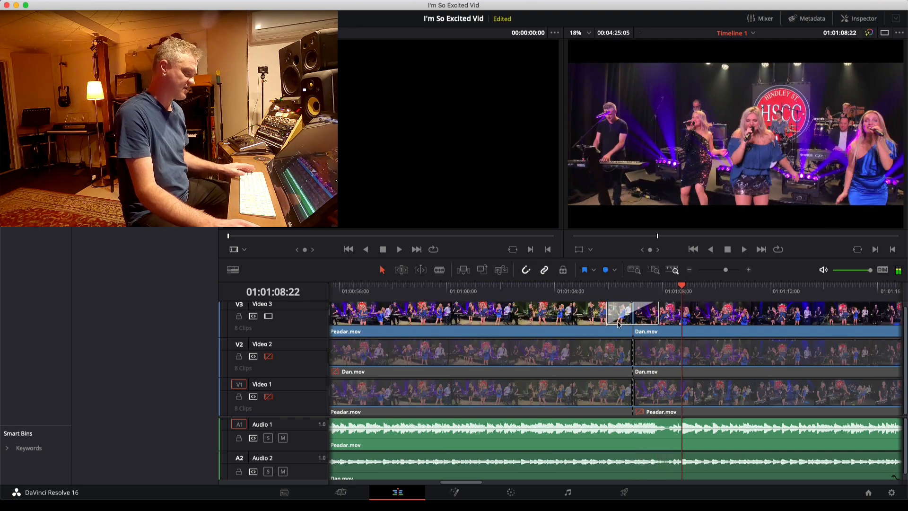
{"action": "left_click", "coordinate": [593, 289]}
{"action": "key", "text": "space"}
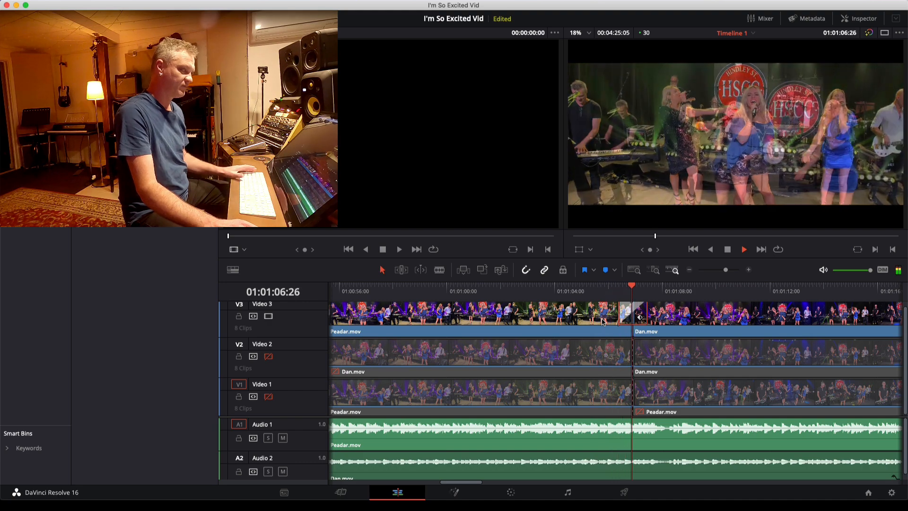
Step: Try rolling the second cut on Video 3 about 10 frames later, roll it back to its original position and replay the transition
{"action": "left_click", "coordinate": [643, 320]}
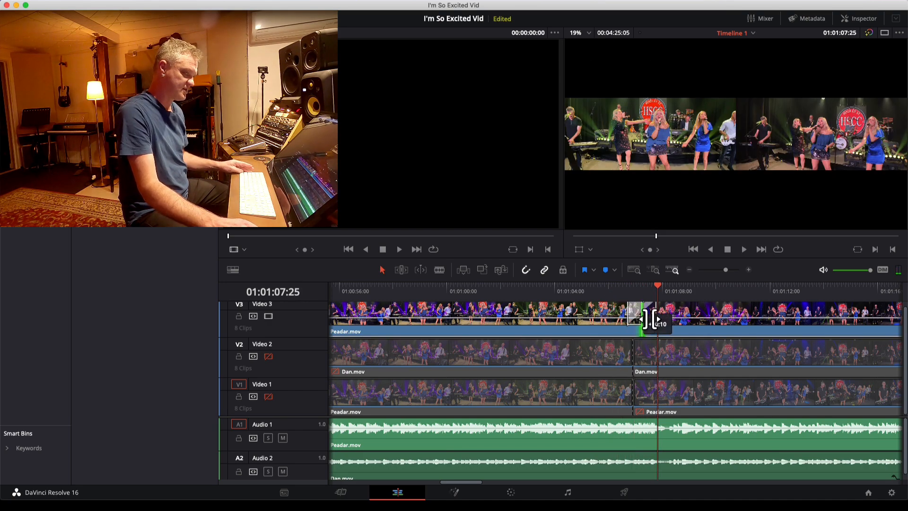
{"action": "left_click_drag", "start_coordinate": [655, 320], "coordinate": [634, 320]}
{"action": "left_click", "coordinate": [613, 284]}
{"action": "key", "text": "space"}
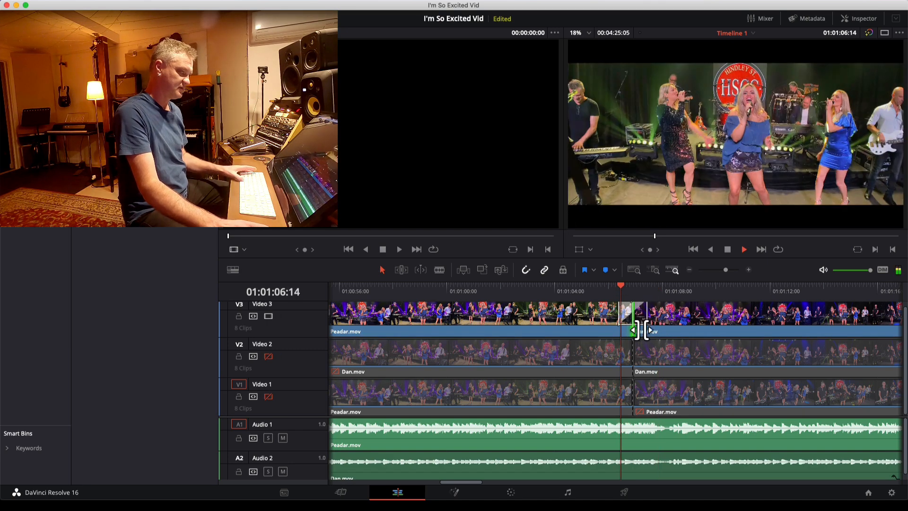
{"action": "key", "text": "super+equal"}
{"action": "key", "text": "super+equal"}
{"action": "key", "text": "super+equal"}
{"action": "key", "text": "space"}
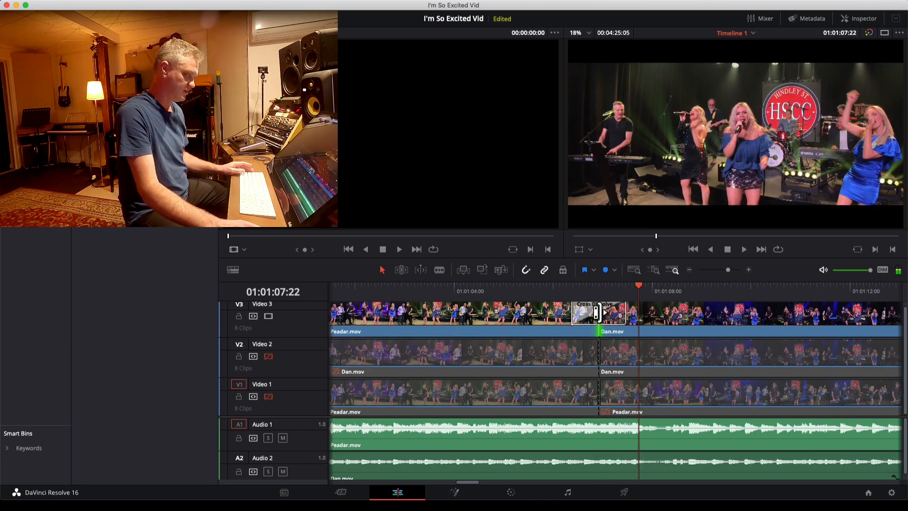
Step: Roll the edit point under the second cross dissolve on Video 3 about 7 frames later and replay the transition
{"action": "left_click_drag", "start_coordinate": [606, 316], "coordinate": [617, 317]}
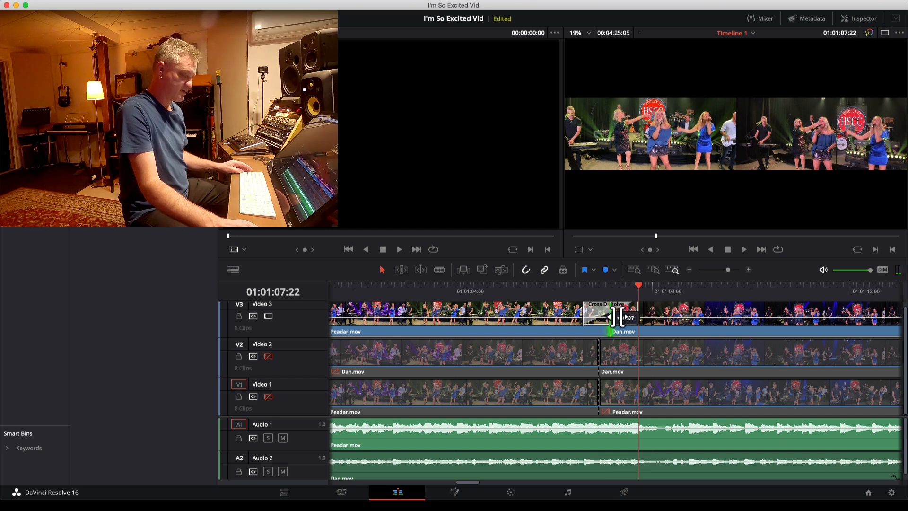
{"action": "mouse_move", "coordinate": [639, 287]}
{"action": "left_mouse_down"}
{"action": "mouse_move", "coordinate": [628, 287]}
{"action": "mouse_move", "coordinate": [639, 286]}
{"action": "left_mouse_up"}
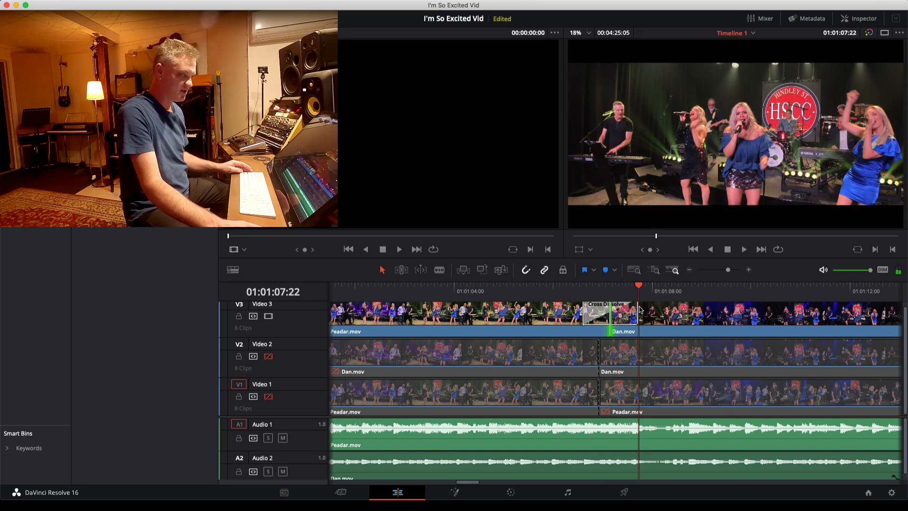
{"action": "left_click", "coordinate": [555, 287]}
{"action": "key", "text": "space"}
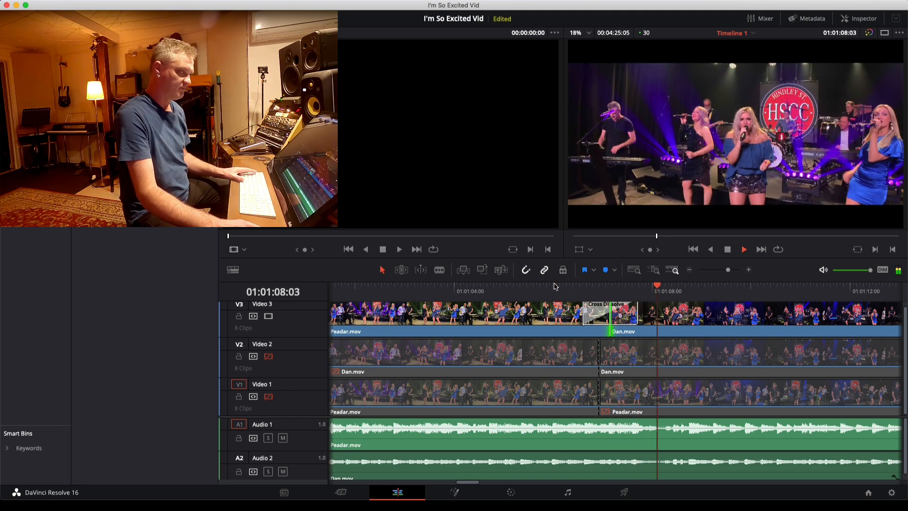
{"action": "key", "text": "space"}
Step: Play across the third cut on Video 3, near 01:02:30, to examine the timing of its cross dissolve
{"action": "scroll", "coordinate": [804, 341], "scroll_direction": "right", "scroll_amount": 10}
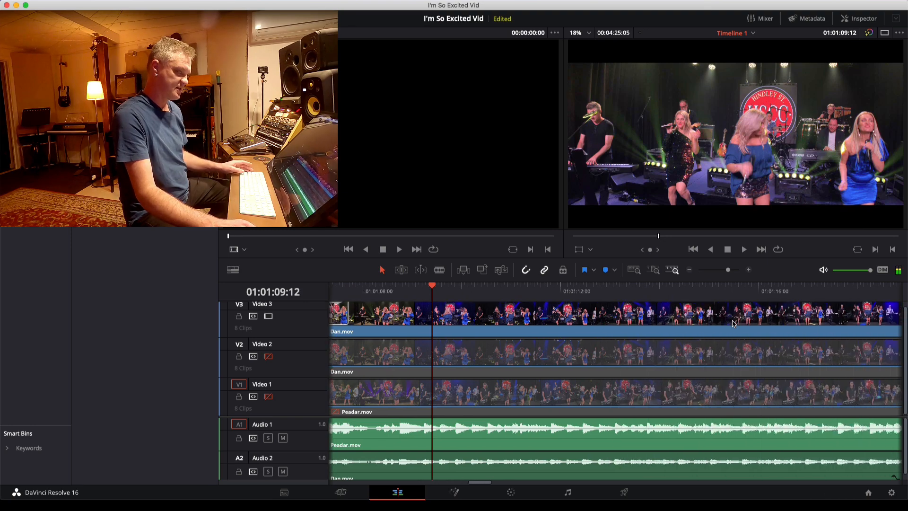
{"action": "scroll", "coordinate": [733, 324], "scroll_direction": "right", "scroll_amount": 3}
{"action": "scroll", "coordinate": [733, 324], "scroll_direction": "down", "scroll_amount": 5}
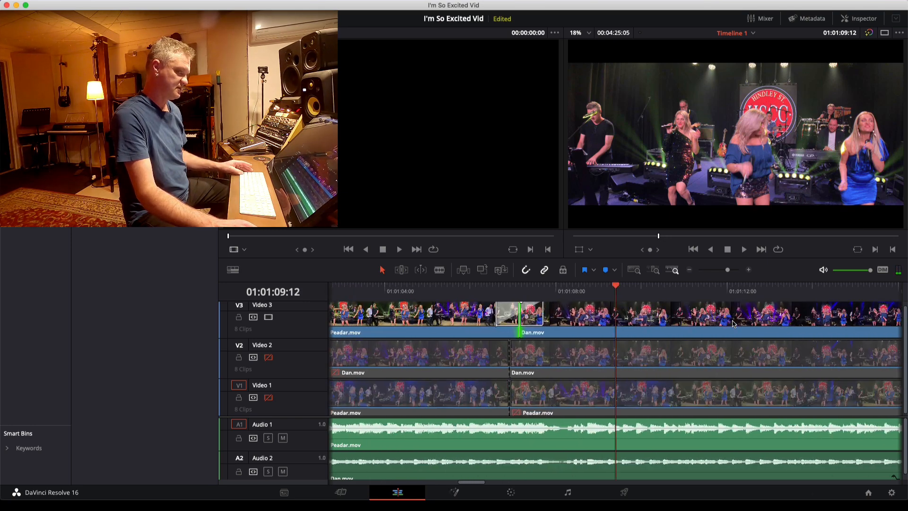
{"action": "scroll", "coordinate": [733, 323], "scroll_direction": "down", "scroll_amount": 5}
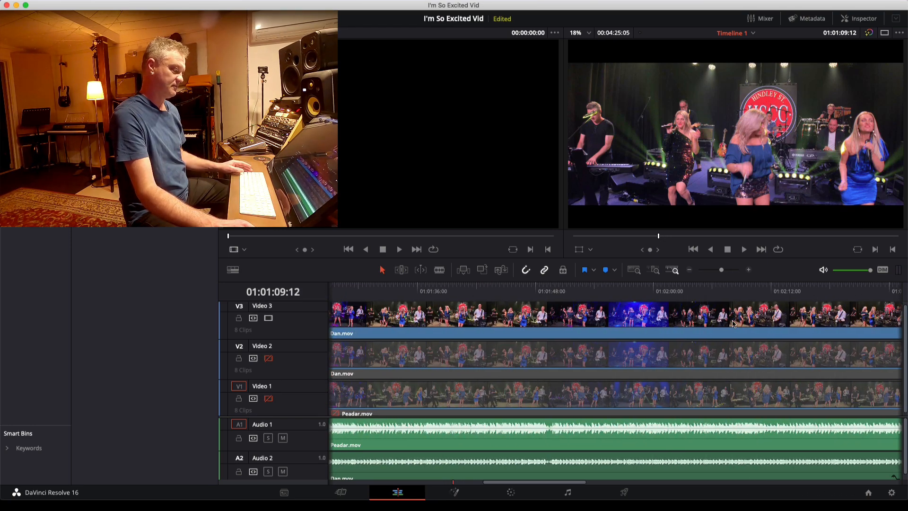
{"action": "scroll", "coordinate": [733, 323], "scroll_direction": "down", "scroll_amount": 5}
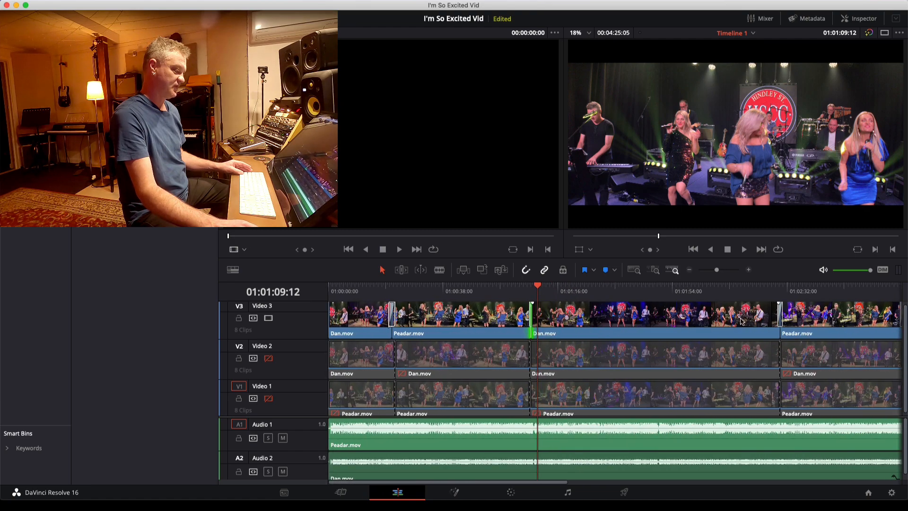
{"action": "left_click", "coordinate": [778, 288]}
{"action": "key", "text": "space"}
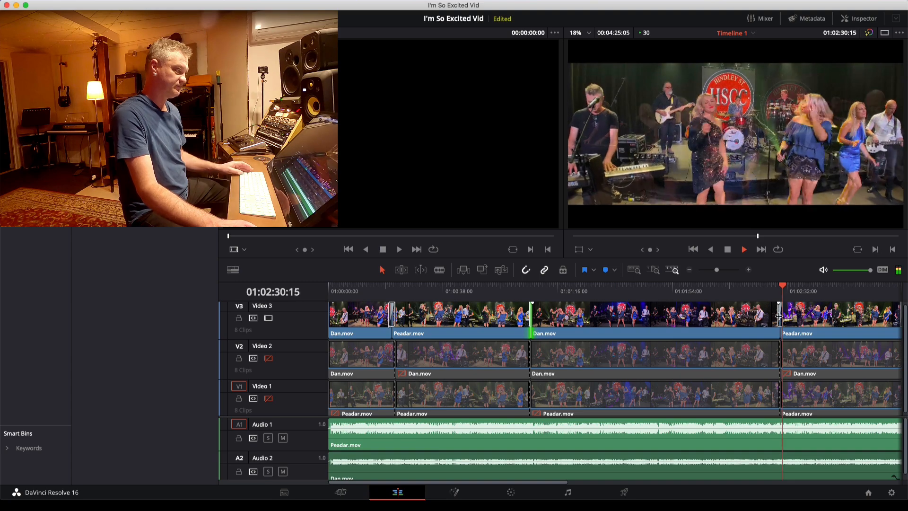
{"action": "key", "text": "space"}
{"action": "scroll", "coordinate": [781, 320], "scroll_direction": "up", "scroll_amount": 1}
{"action": "scroll", "coordinate": [781, 320], "scroll_direction": "up", "scroll_amount": 5}
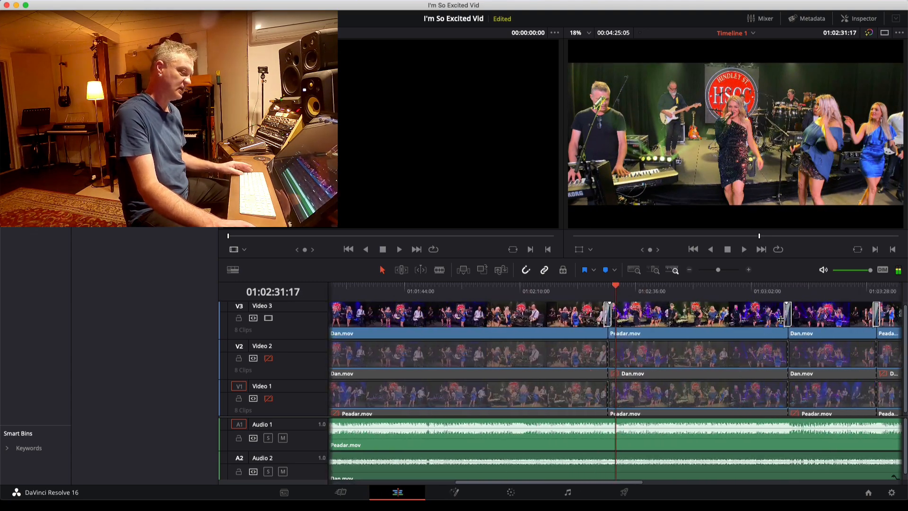
{"action": "key", "text": "space"}
{"action": "left_click", "coordinate": [496, 288]}
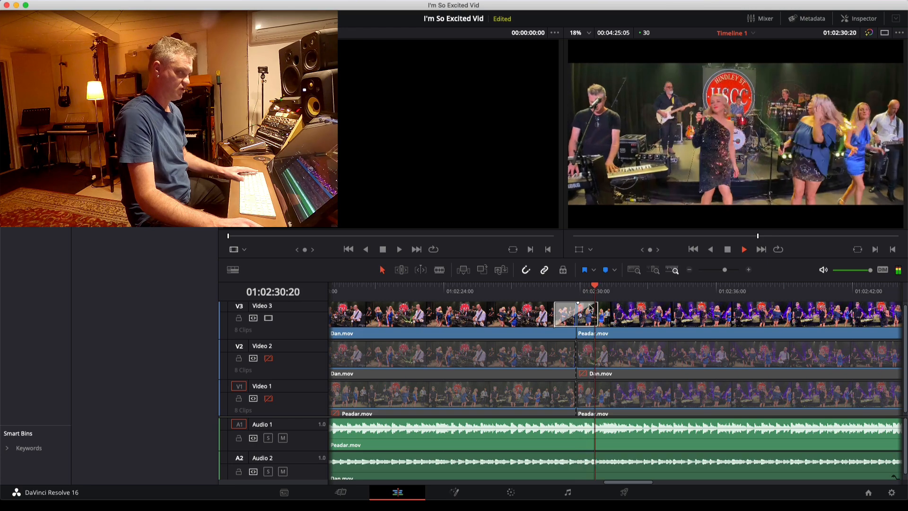
{"action": "key", "text": "space"}
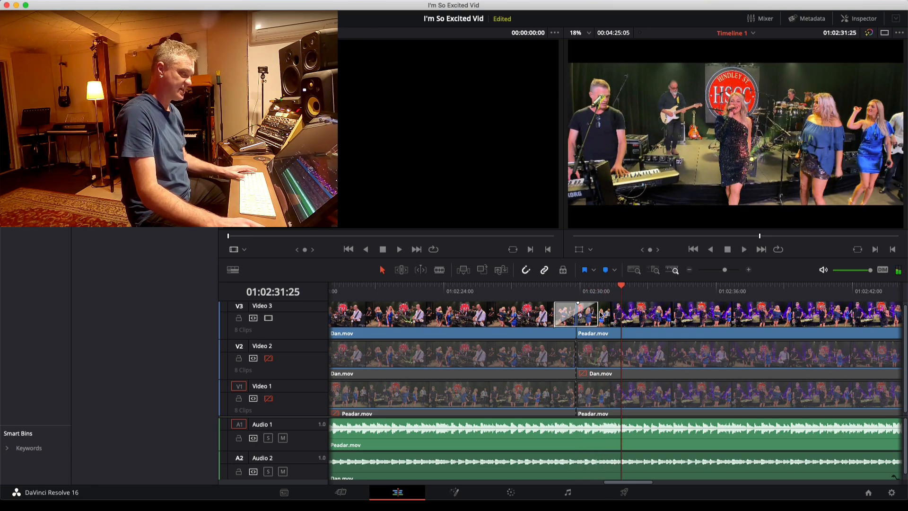
Step: Try rolling the edit point under the third cross dissolve on Video 3 about 1 second later and preview the transition
{"action": "left_click_drag", "start_coordinate": [581, 319], "coordinate": [607, 320]}
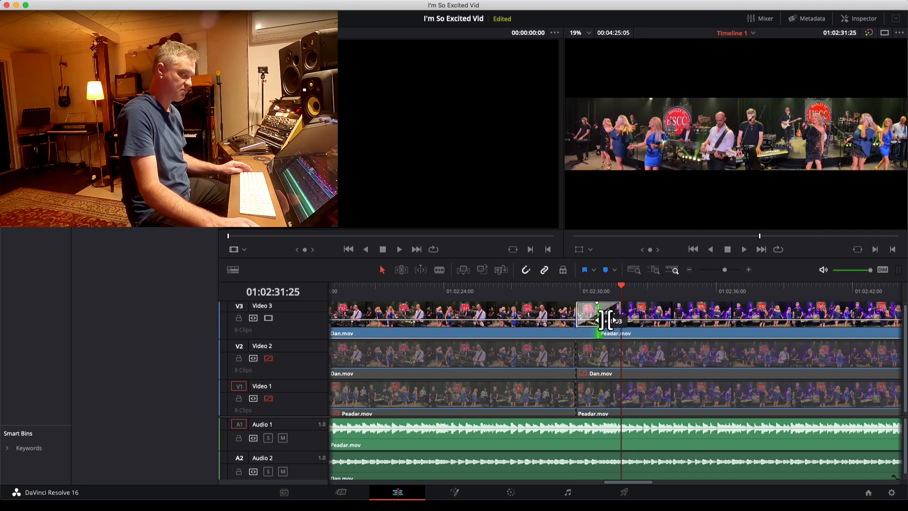
{"action": "left_click", "coordinate": [549, 285]}
{"action": "key", "text": "space"}
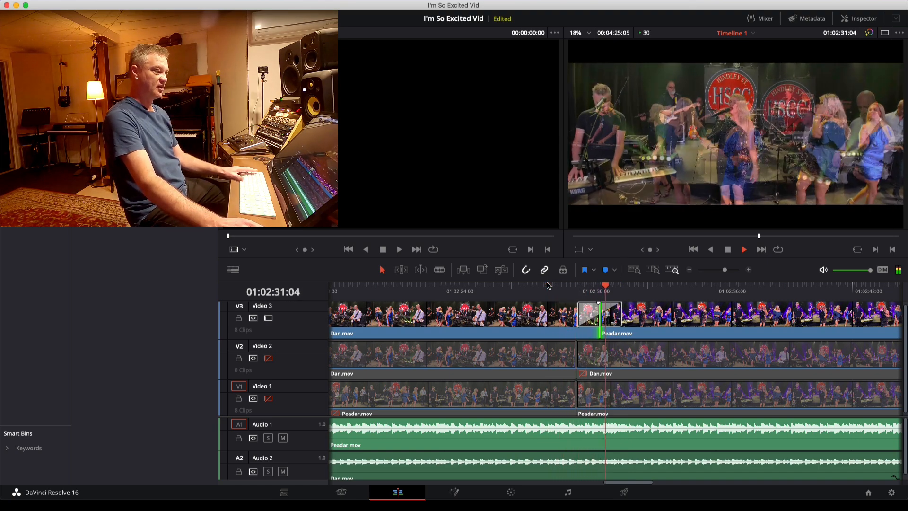
{"action": "key", "text": "space"}
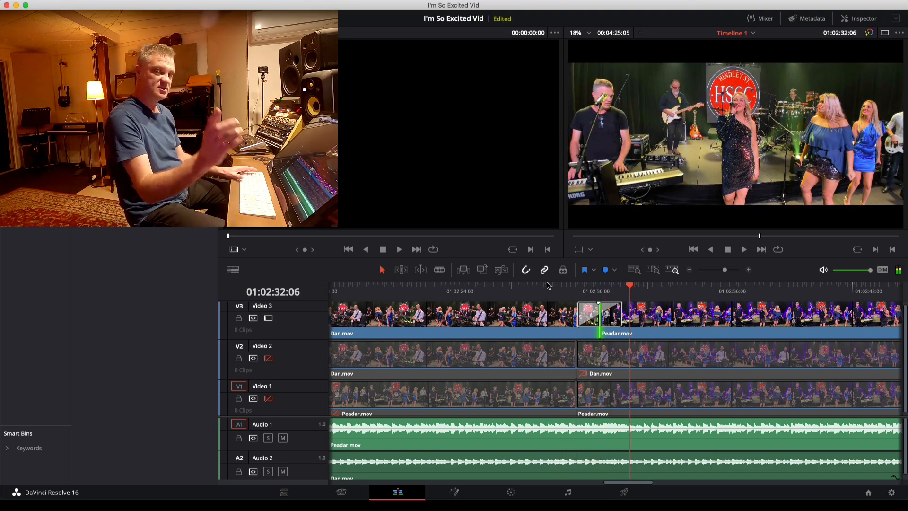
{"action": "left_click_drag", "start_coordinate": [632, 285], "coordinate": [630, 284]}
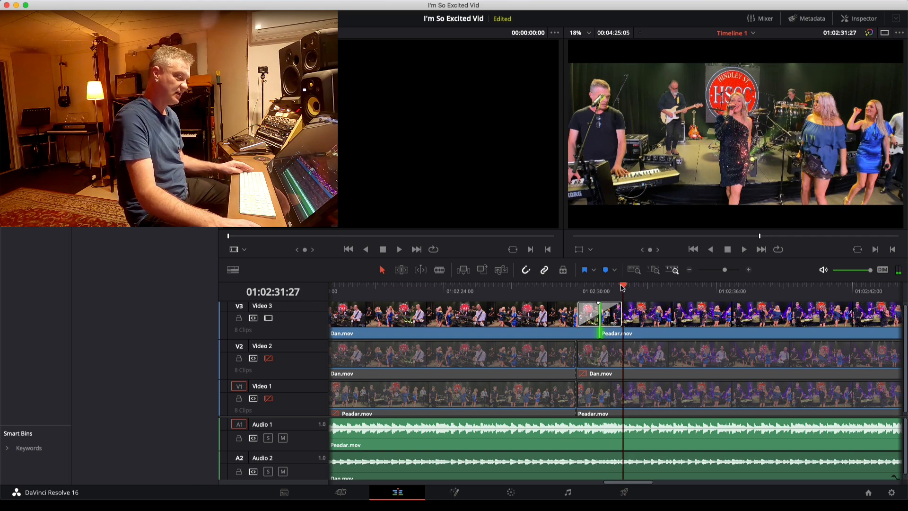
Step: Roll the third cut on Video 3 back to its original position, level with the cuts on the tracks below, and play past it
{"action": "left_click_drag", "start_coordinate": [608, 321], "coordinate": [584, 321]}
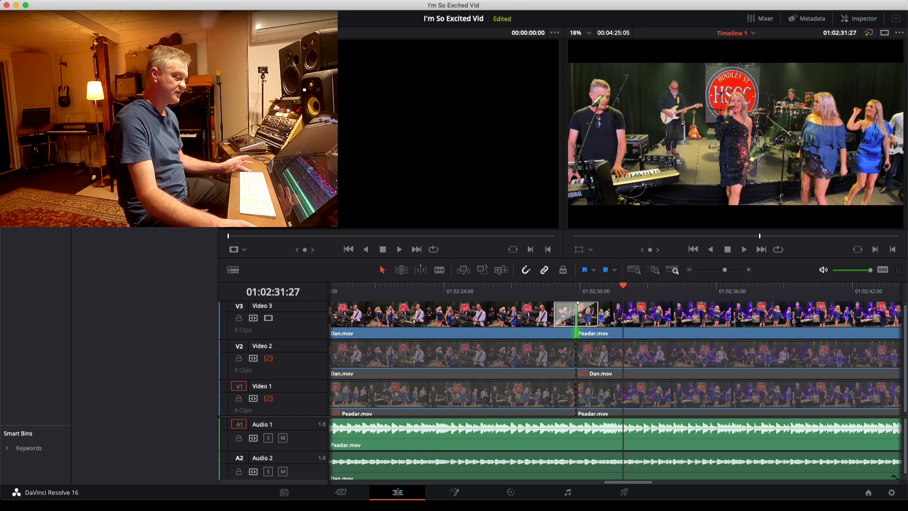
{"action": "left_click_drag", "start_coordinate": [619, 286], "coordinate": [595, 286]}
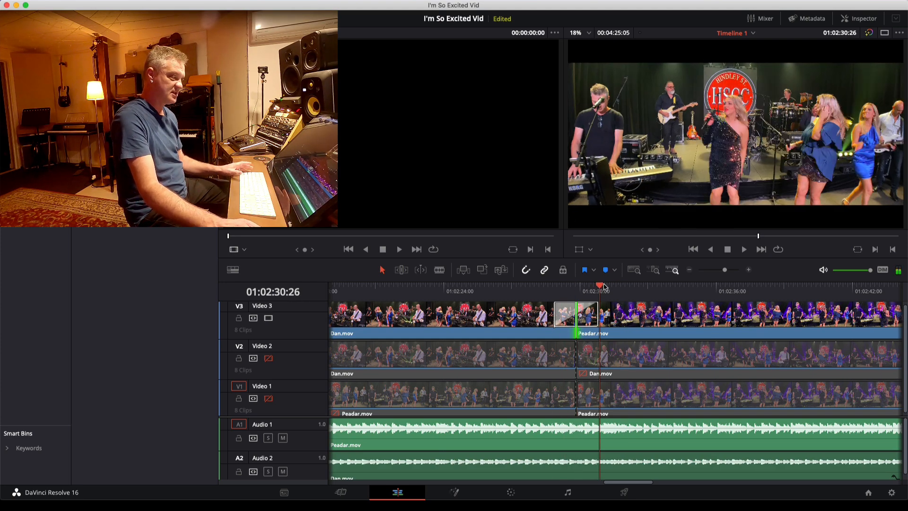
{"action": "key", "text": "space"}
{"action": "key", "text": "space"}
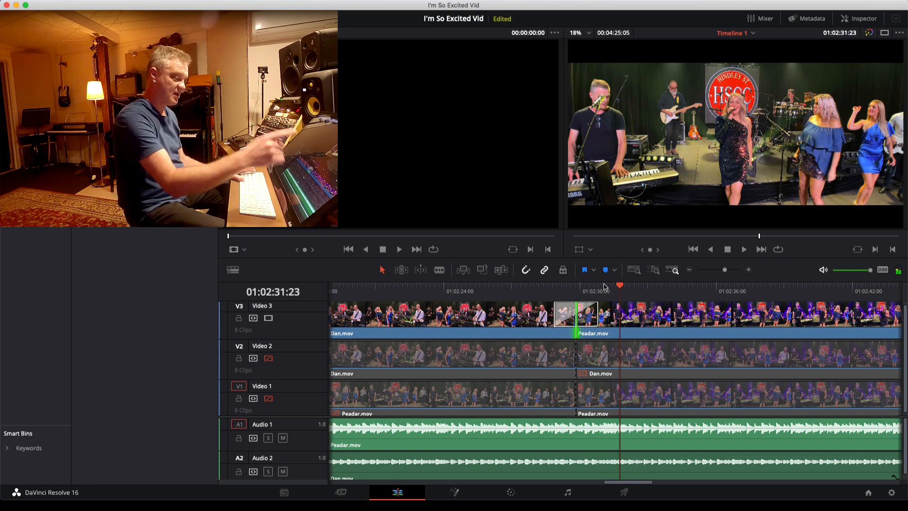
Step: Roll the third cut on Video 3 about 1 second later and play back its cross dissolve
{"action": "left_click_drag", "start_coordinate": [581, 321], "coordinate": [603, 322]}
{"action": "left_click", "coordinate": [550, 286]}
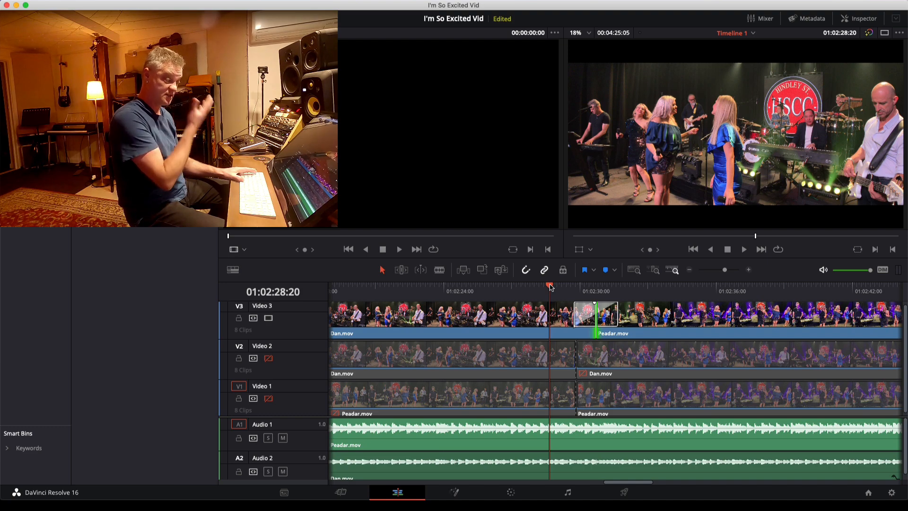
{"action": "key", "text": "space"}
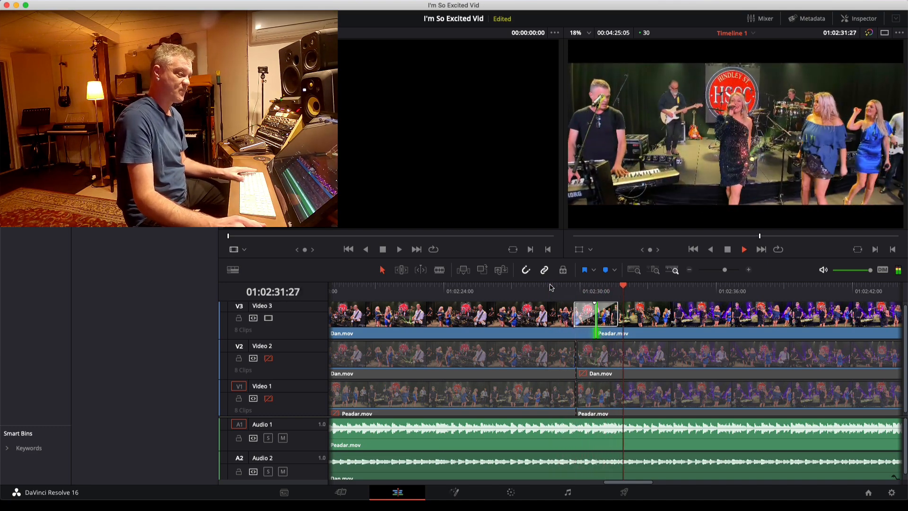
{"action": "key", "text": "space"}
Step: Roll the fourth cut on Video 3, near 01:03:10, about half a second earlier and replay its cross dissolve
{"action": "scroll", "coordinate": [767, 316], "scroll_direction": "right", "scroll_amount": 10}
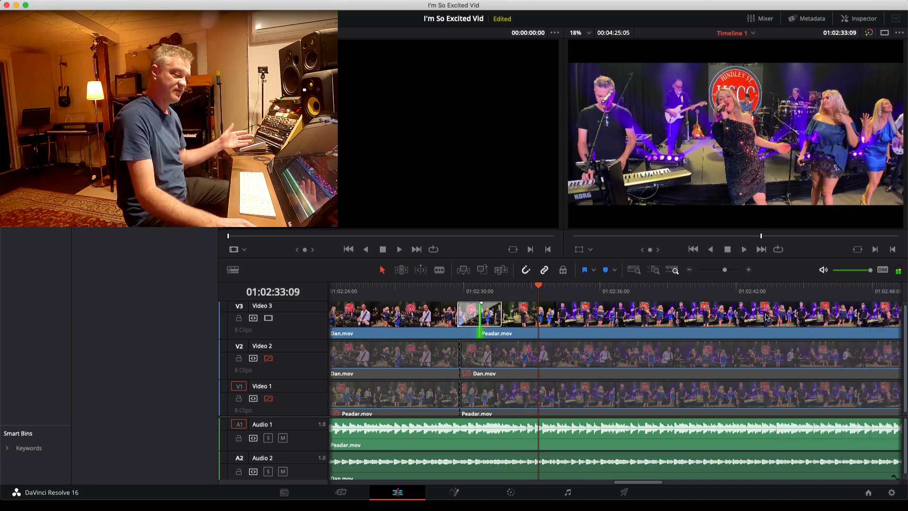
{"action": "scroll", "coordinate": [766, 317], "scroll_direction": "left", "scroll_amount": 1}
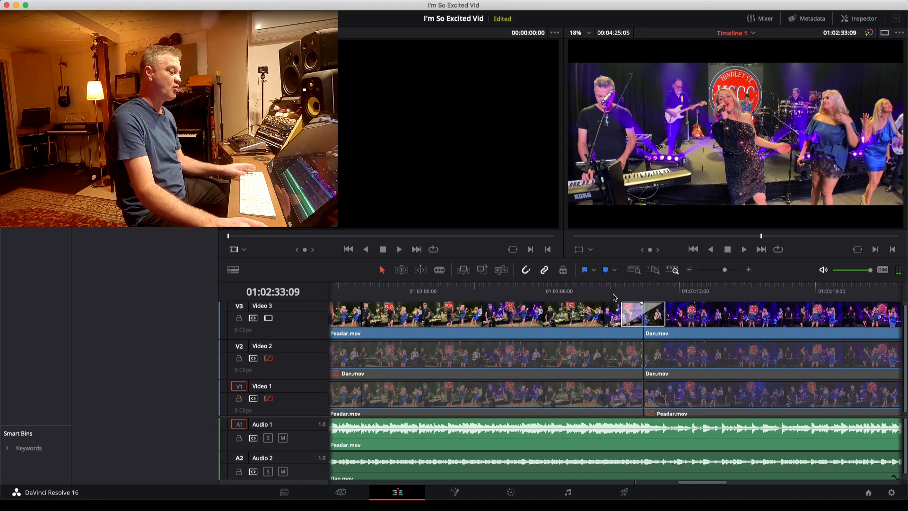
{"action": "key", "text": "space"}
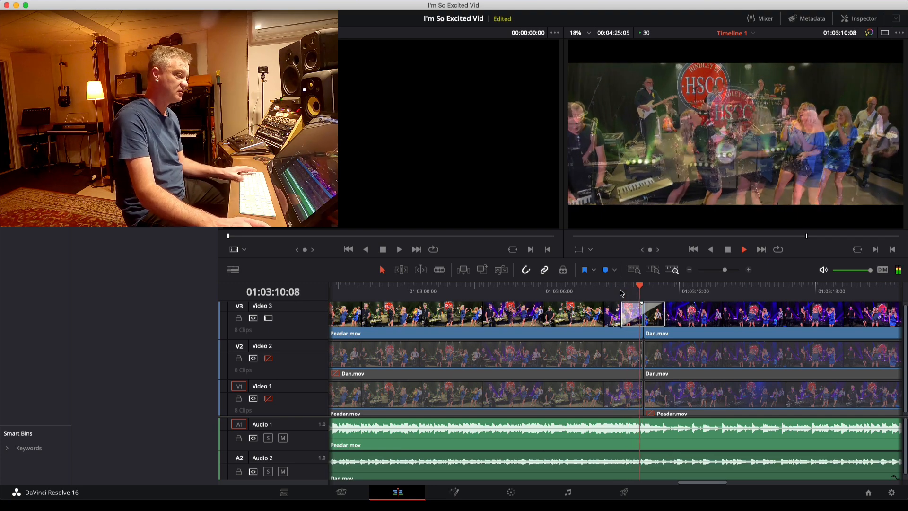
{"action": "key", "text": "space"}
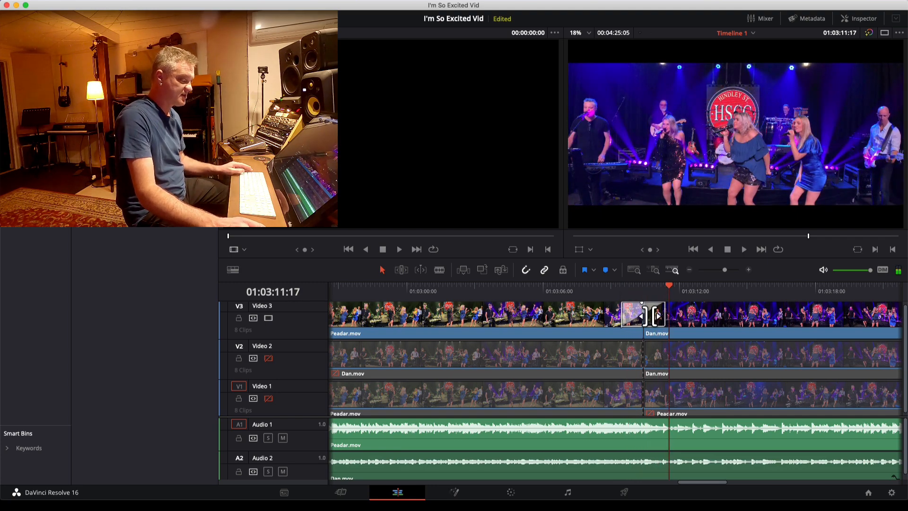
{"action": "left_click", "coordinate": [644, 316]}
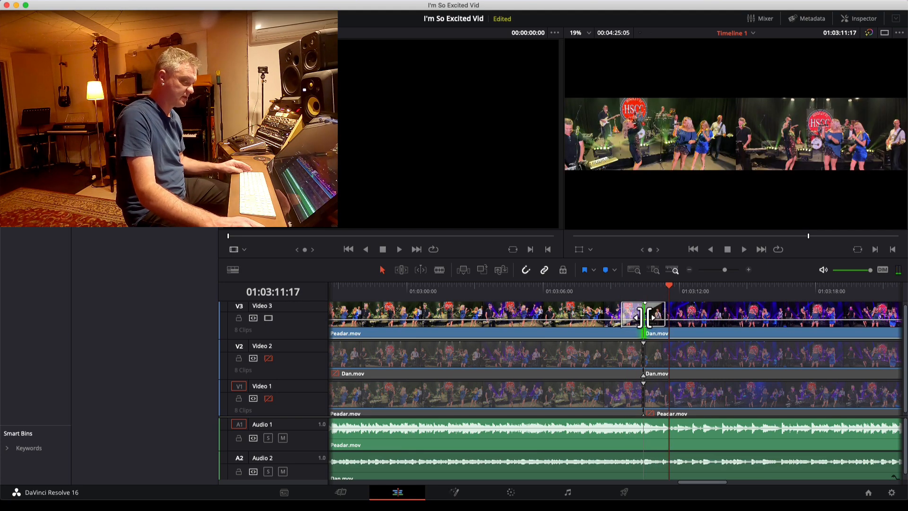
{"action": "left_click_drag", "start_coordinate": [644, 317], "coordinate": [638, 313]}
{"action": "left_click", "coordinate": [571, 285]}
{"action": "key", "text": "space"}
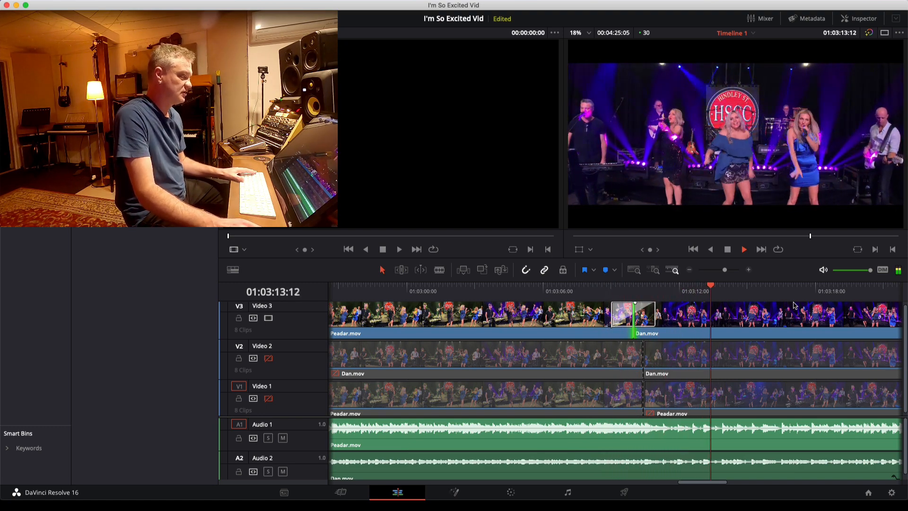
Step: Play across the fifth cut on Video 3, near 01:03:29, to examine the timing of its cross dissolve
{"action": "scroll", "coordinate": [793, 304], "scroll_direction": "down", "scroll_amount": 4}
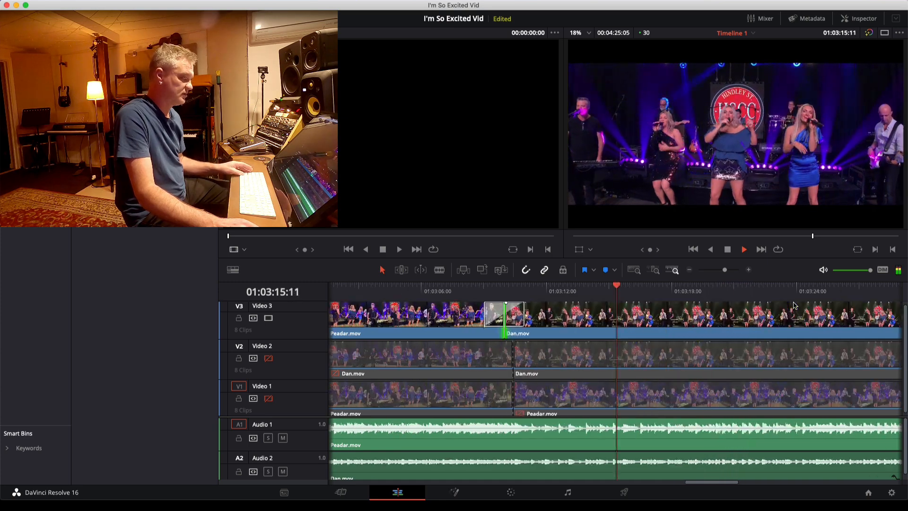
{"action": "left_click", "coordinate": [793, 291]}
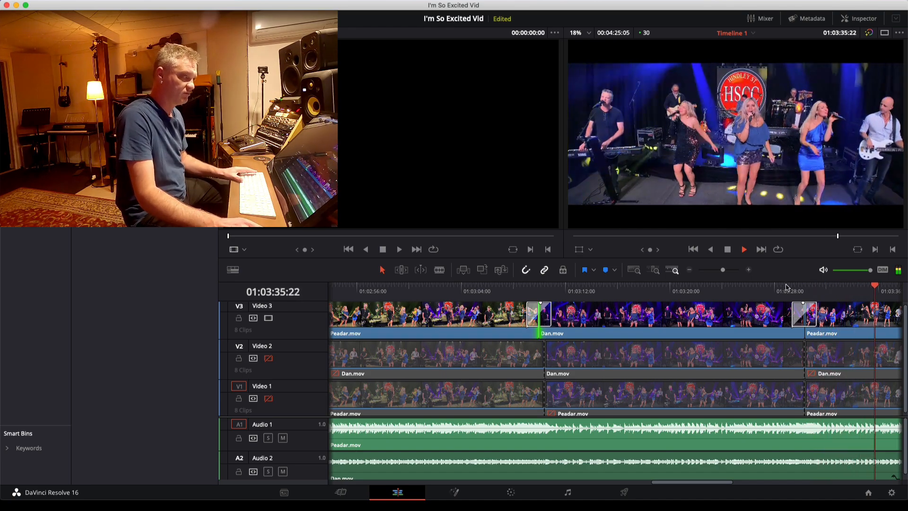
{"action": "key", "text": "space"}
{"action": "right_click", "coordinate": [804, 313]}
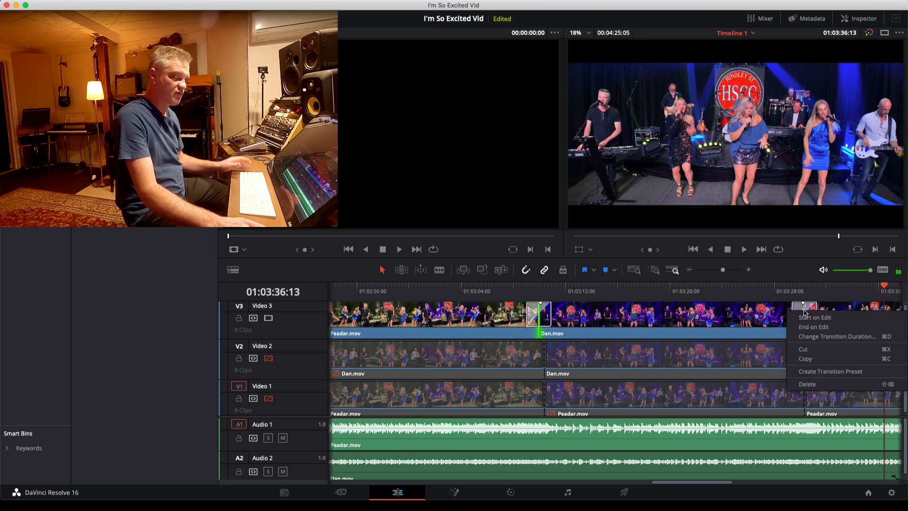
{"action": "left_click", "coordinate": [781, 315]}
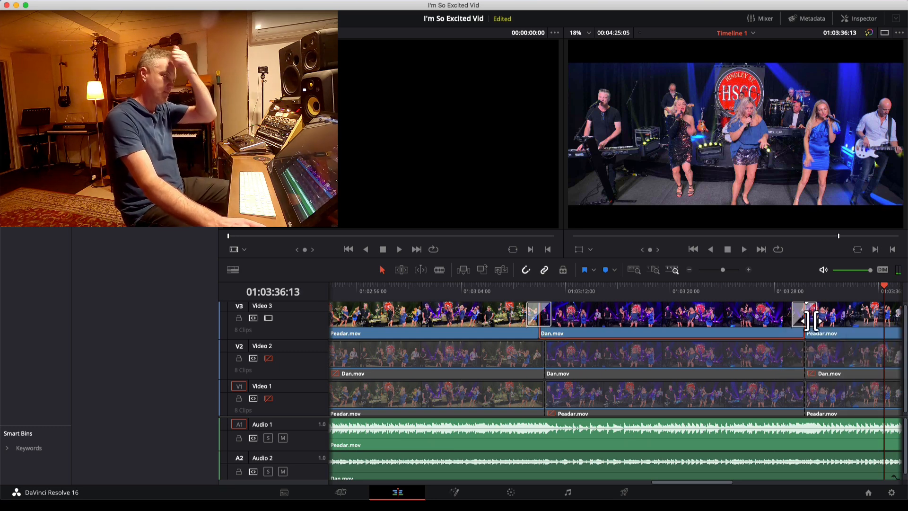
{"action": "right_click", "coordinate": [806, 322]}
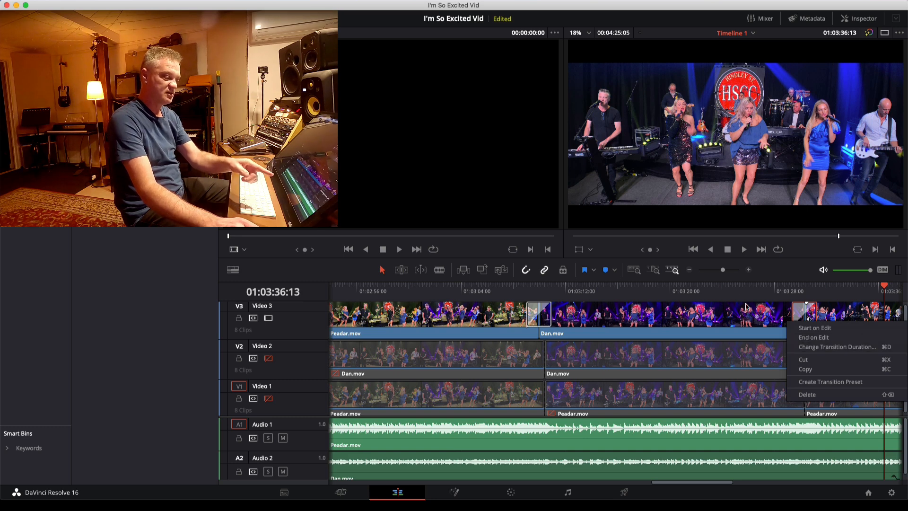
{"action": "left_click", "coordinate": [786, 320]}
{"action": "left_click", "coordinate": [794, 316]}
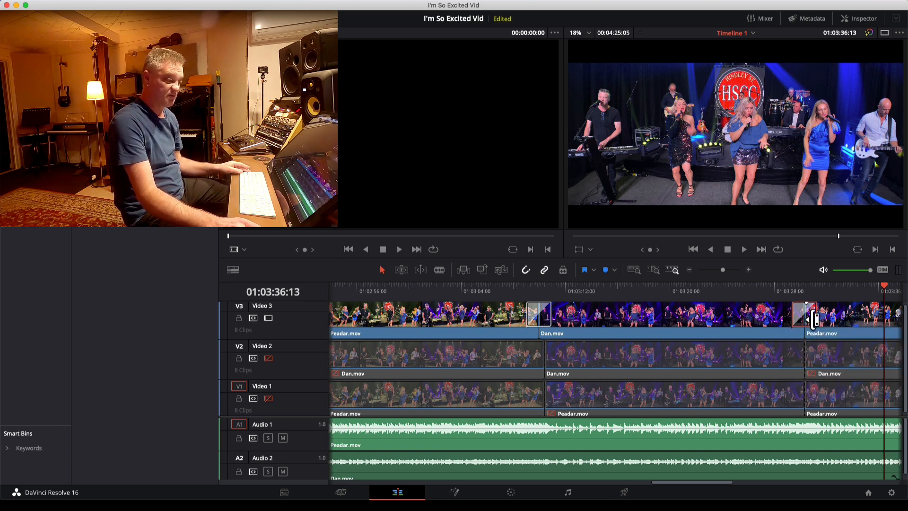
Step: Shorten the cross dissolve at the sixth cut on Video 3, near 01:03:51, to about 1.5 seconds
{"action": "scroll", "coordinate": [794, 316], "scroll_direction": "up", "scroll_amount": 3}
{"action": "scroll", "coordinate": [678, 322], "scroll_direction": "right", "scroll_amount": 10}
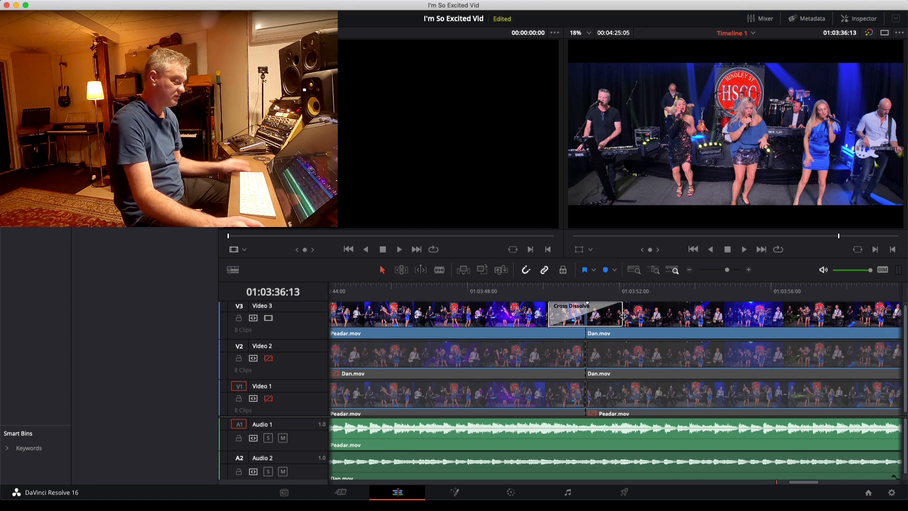
{"action": "left_click_drag", "start_coordinate": [624, 316], "coordinate": [615, 316]}
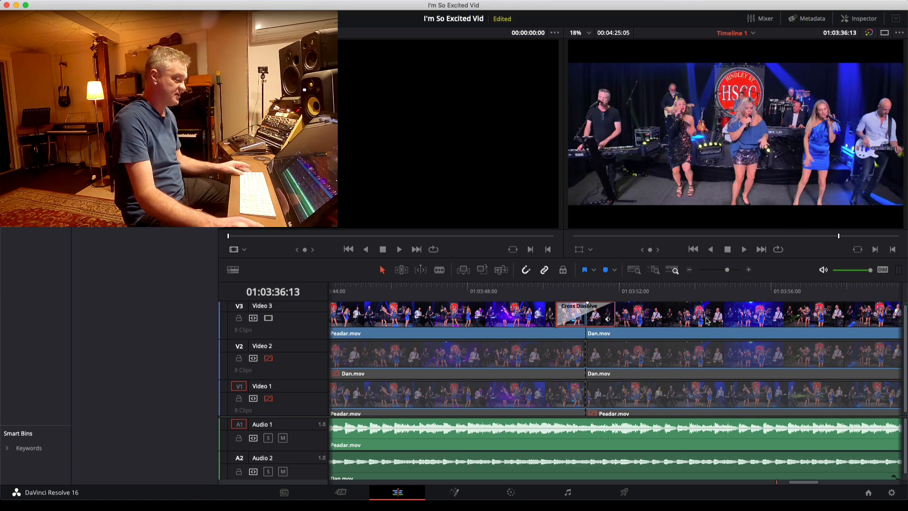
{"action": "scroll", "coordinate": [708, 321], "scroll_direction": "down", "scroll_amount": 2}
{"action": "scroll", "coordinate": [707, 321], "scroll_direction": "left", "scroll_amount": 8}
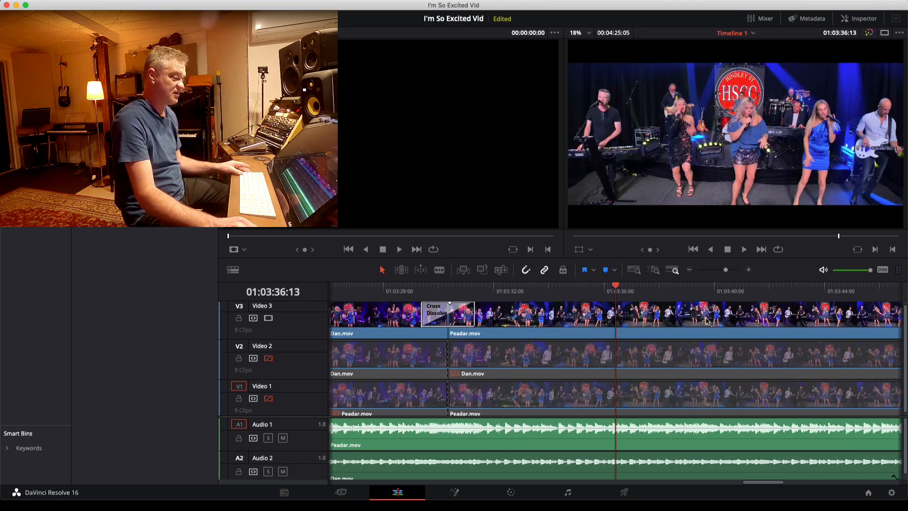
Step: Play across the last cut on Video 3, near 01:04:06, to examine its cross dissolve
{"action": "scroll", "coordinate": [732, 320], "scroll_direction": "right", "scroll_amount": 12}
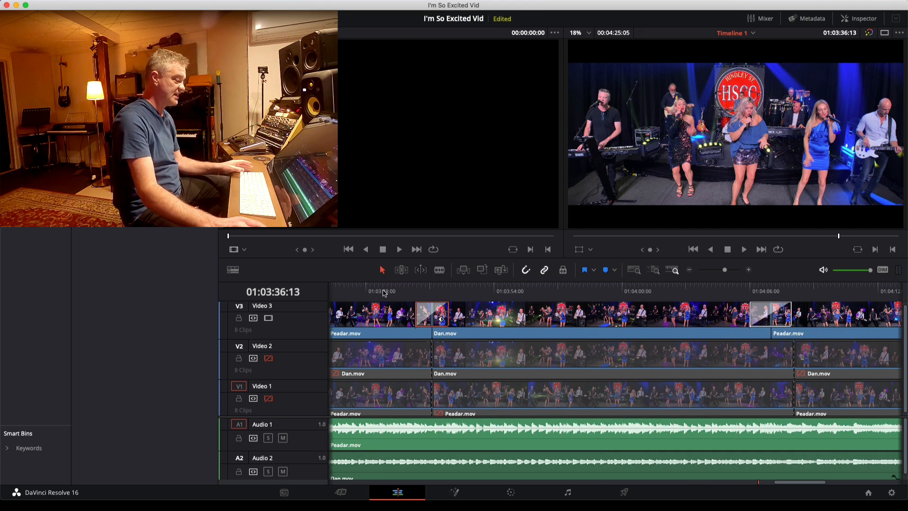
{"action": "left_click", "coordinate": [751, 298]}
{"action": "key", "text": "space"}
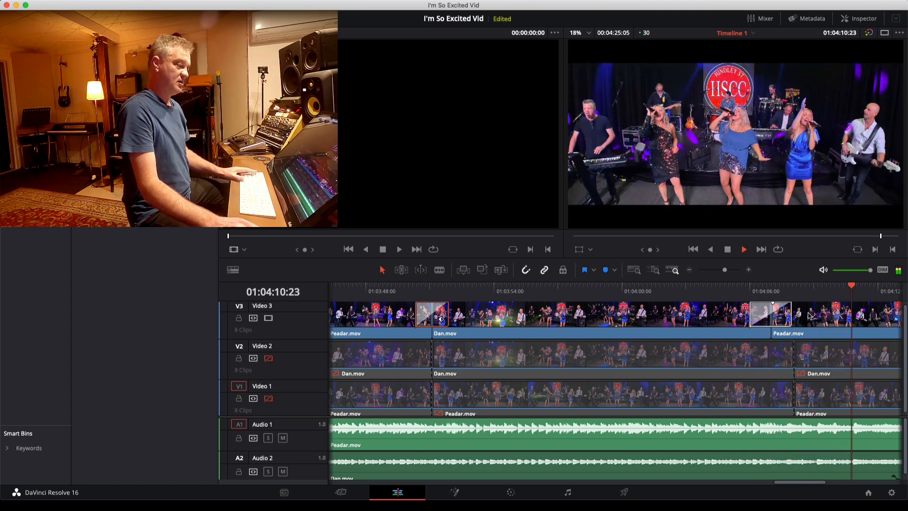
{"action": "key", "text": "space"}
Step: Bring the logo image thehscc.com.png from a Finder window onto Video 3, directly after the last clip
{"action": "key", "text": "super+minus"}
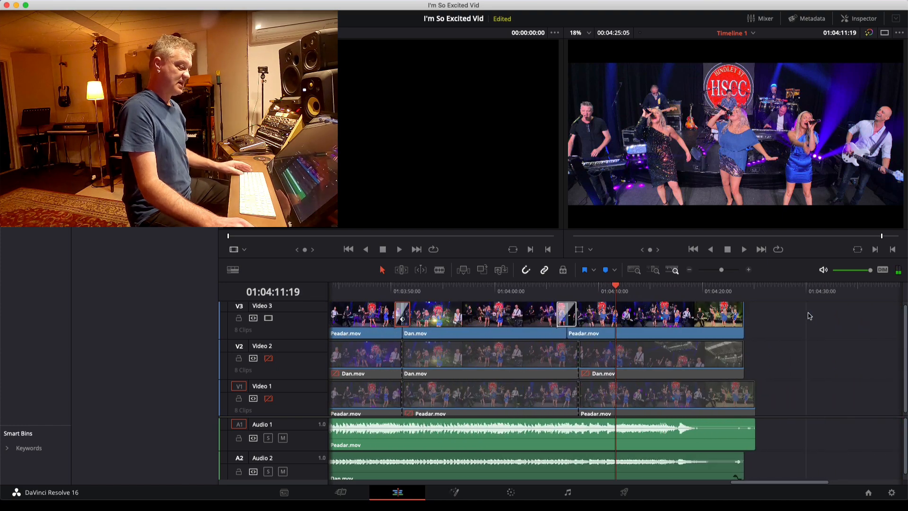
{"action": "key", "text": "super+Tab"}
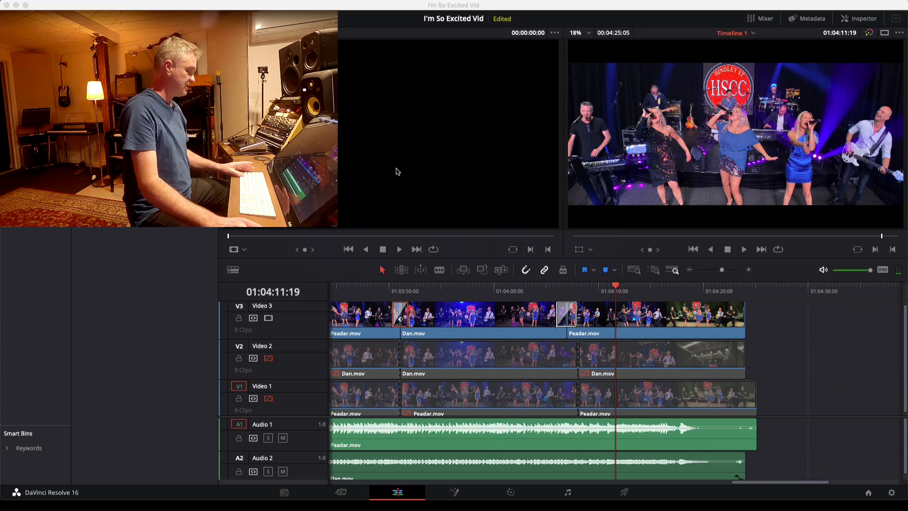
{"action": "key", "text": "super+n"}
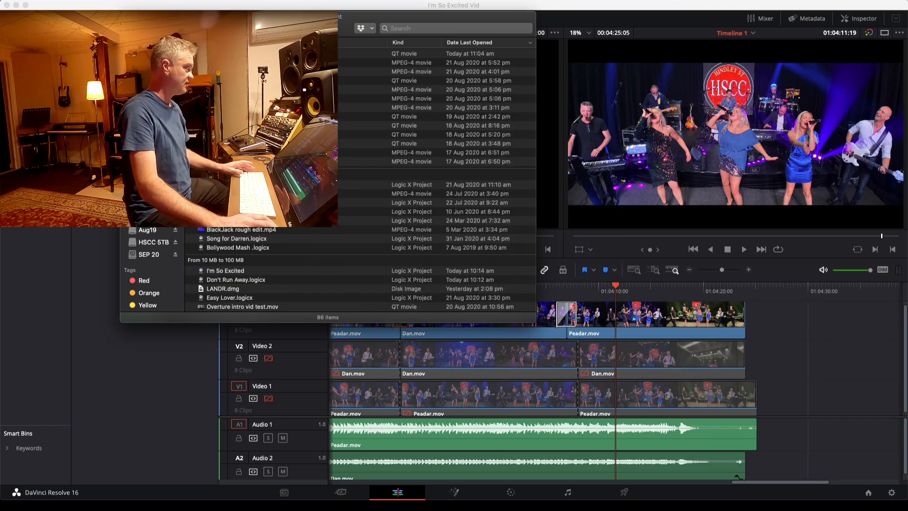
{"action": "key", "text": "super+m"}
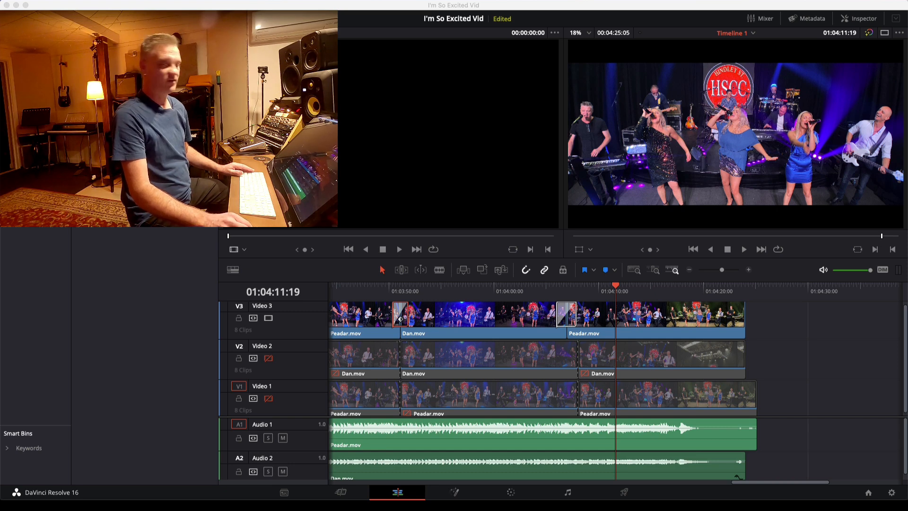
{"action": "left_click_drag", "start_coordinate": [755, 322], "coordinate": [750, 322]}
{"action": "scroll", "coordinate": [755, 321], "scroll_direction": "right", "scroll_amount": 3}
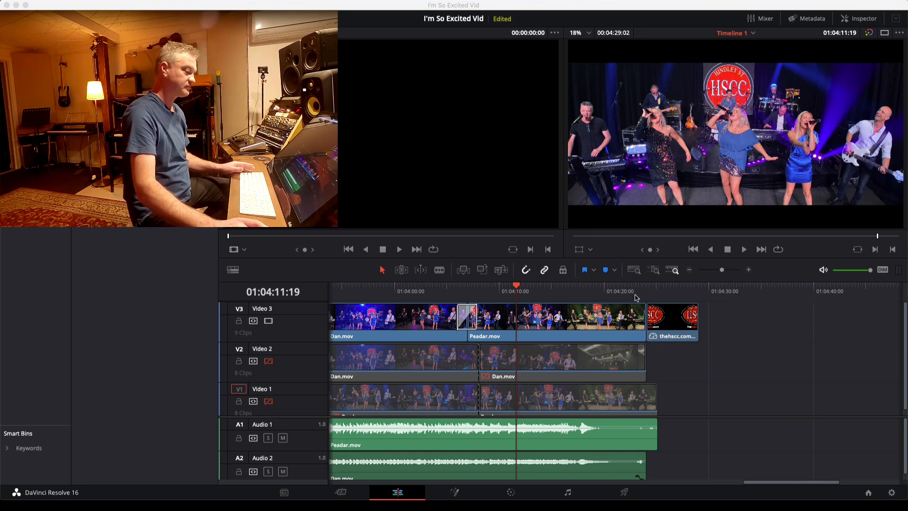
Step: Move the logo still on Video 3 to start at 01:04:22:10 over the last clip's end and add a 60 frame cross dissolve there
{"action": "left_click", "coordinate": [609, 286]}
{"action": "key", "text": "space"}
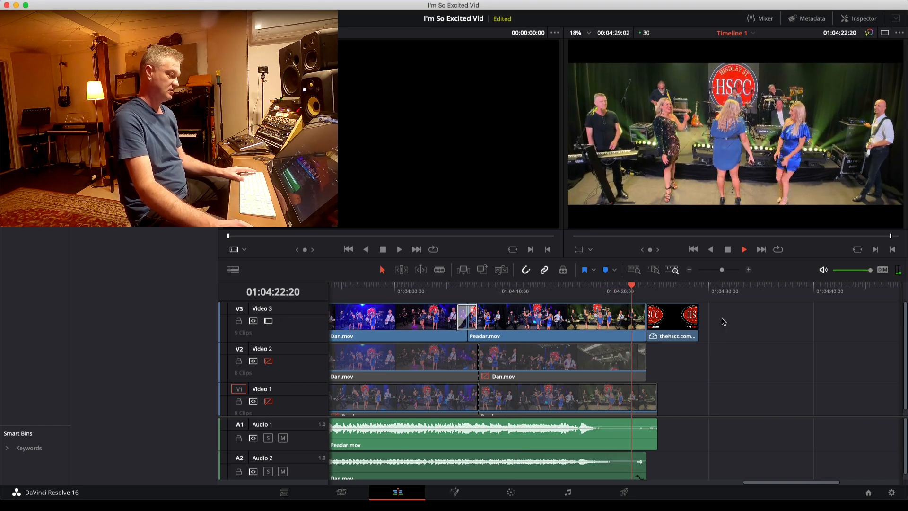
{"action": "key", "text": "space"}
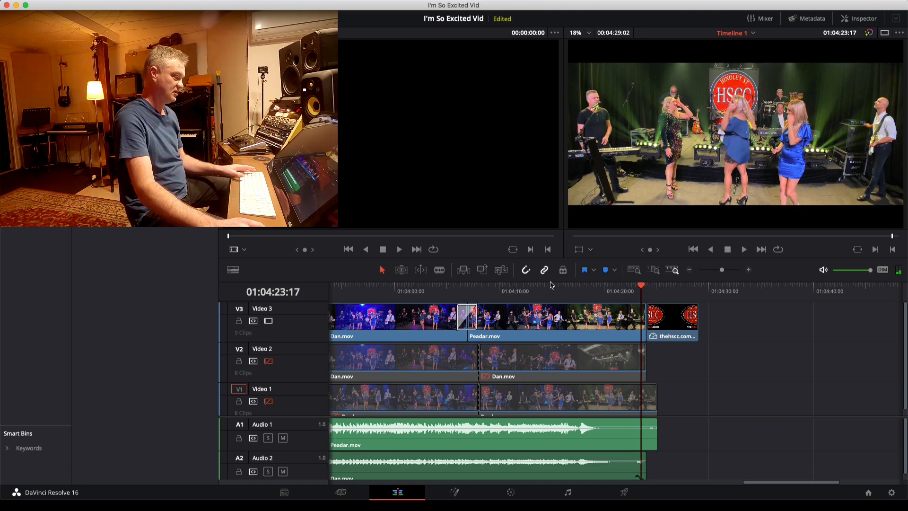
{"action": "left_click", "coordinate": [551, 286]}
{"action": "key", "text": "space"}
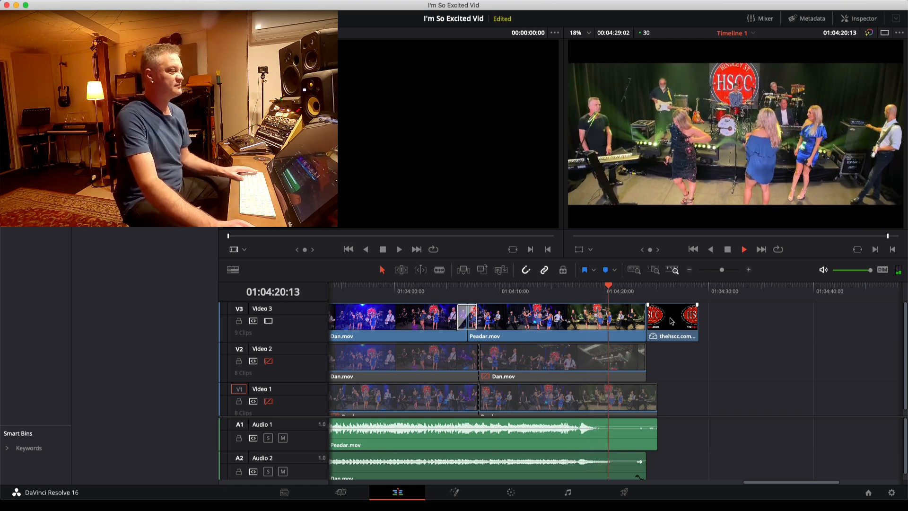
{"action": "key", "text": "space"}
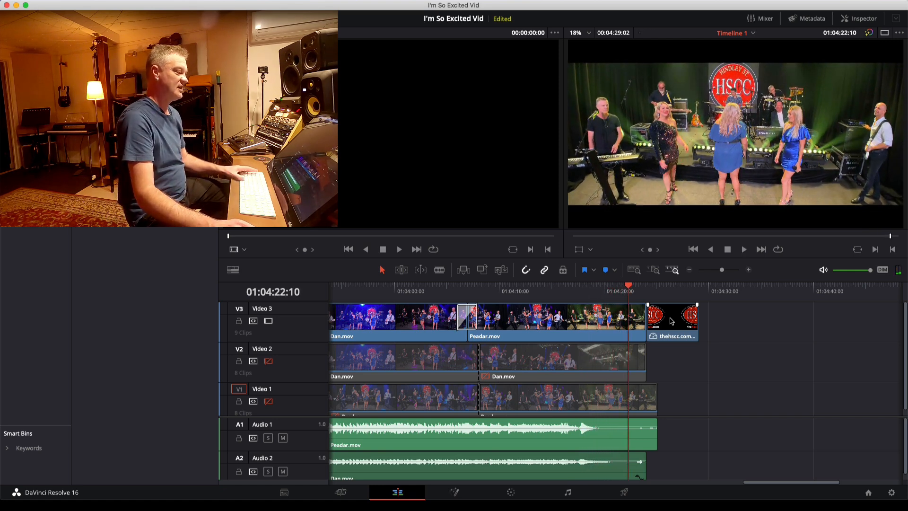
{"action": "left_click_drag", "start_coordinate": [673, 323], "coordinate": [632, 324]}
{"action": "right_click", "coordinate": [630, 322]}
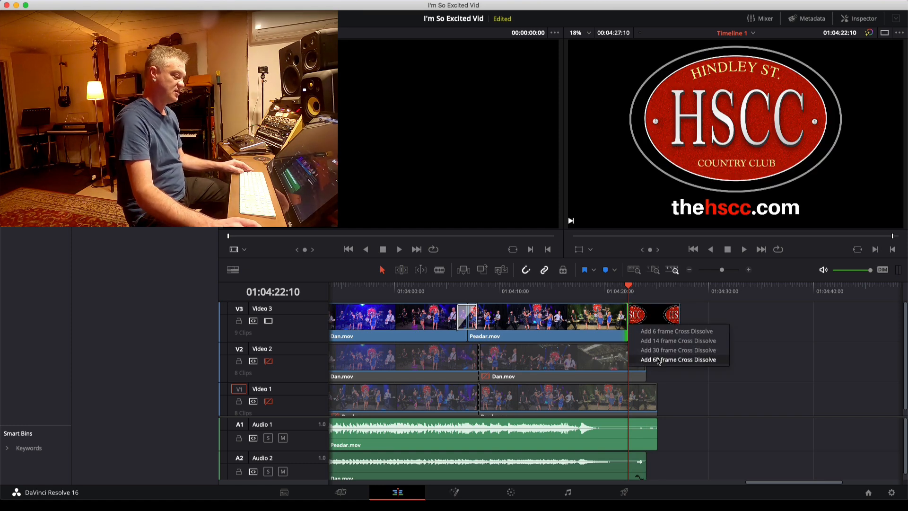
{"action": "left_click", "coordinate": [659, 361]}
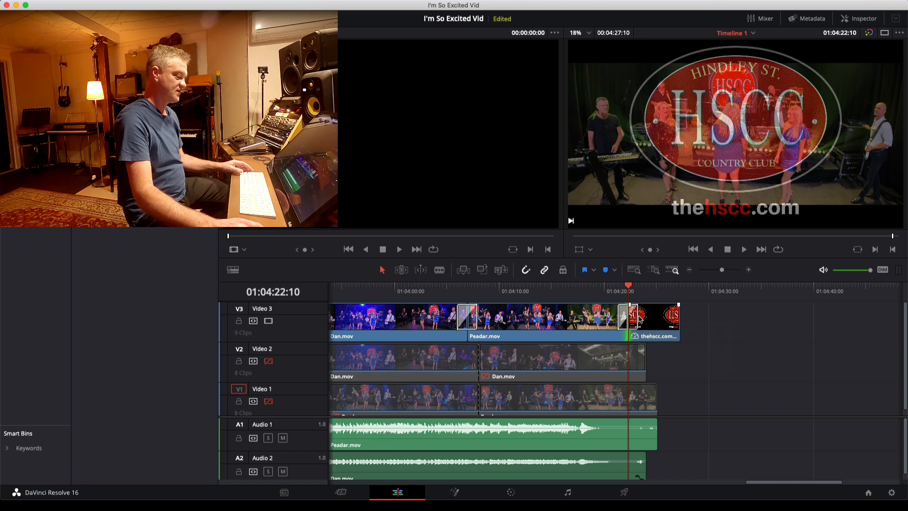
Step: Roll the cut into the logo still about 1 second earlier, lengthen its cross dissolve to about 4.4 seconds and play the ending
{"action": "left_click_drag", "start_coordinate": [633, 323], "coordinate": [594, 322]}
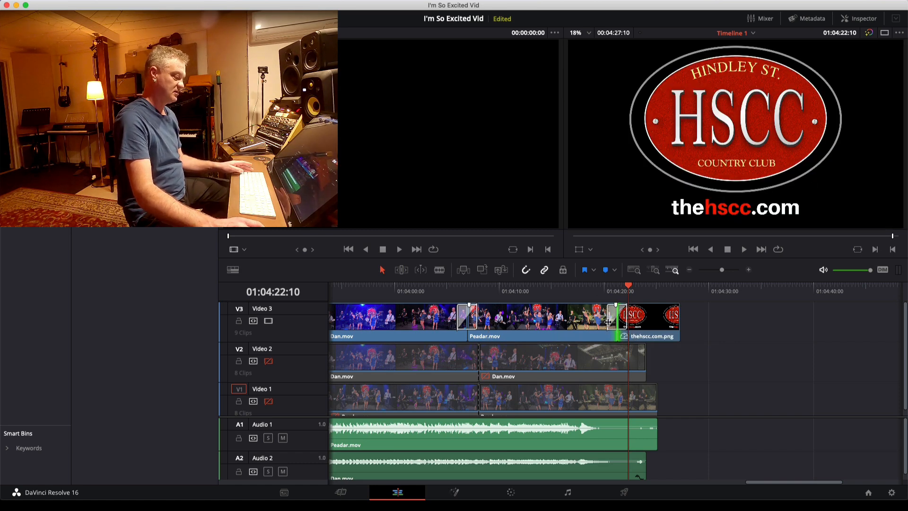
{"action": "left_click", "coordinate": [573, 285]}
{"action": "key", "text": "space"}
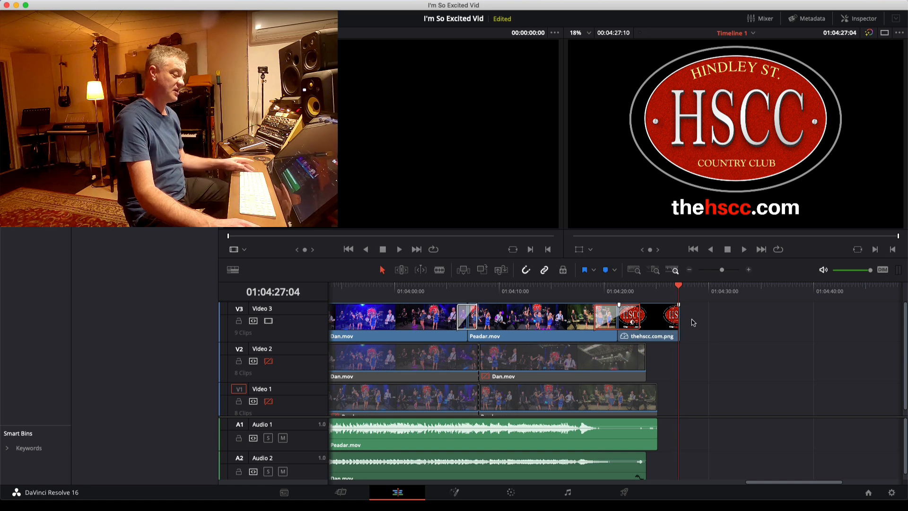
Step: Select the clips along Video 3 and examine the complete edit between the logo end card and the opening clip
{"action": "left_click", "coordinate": [662, 327]}
{"action": "left_click", "coordinate": [545, 325], "text": "super"}
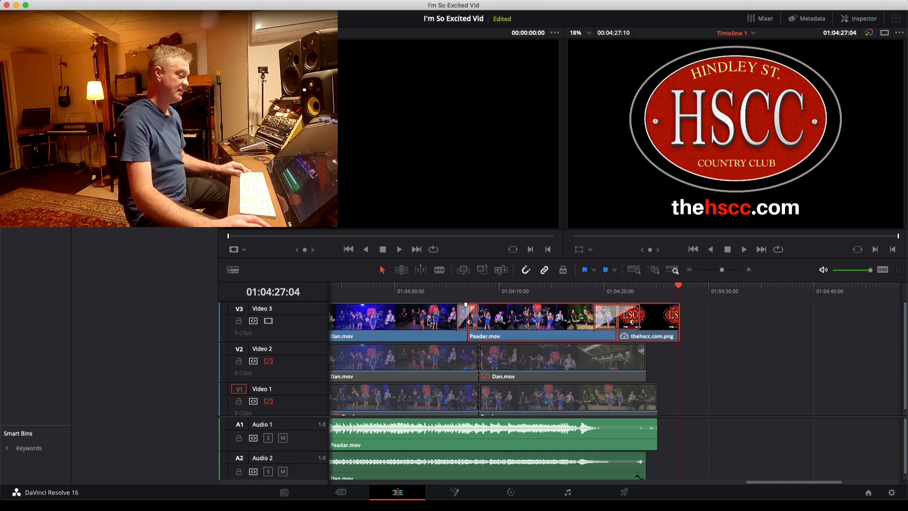
{"action": "left_click", "coordinate": [430, 321], "text": "super"}
{"action": "key", "text": "super+minus"}
{"action": "key", "text": "super+minus"}
{"action": "key", "text": "super+minus"}
{"action": "key", "text": "super+minus"}
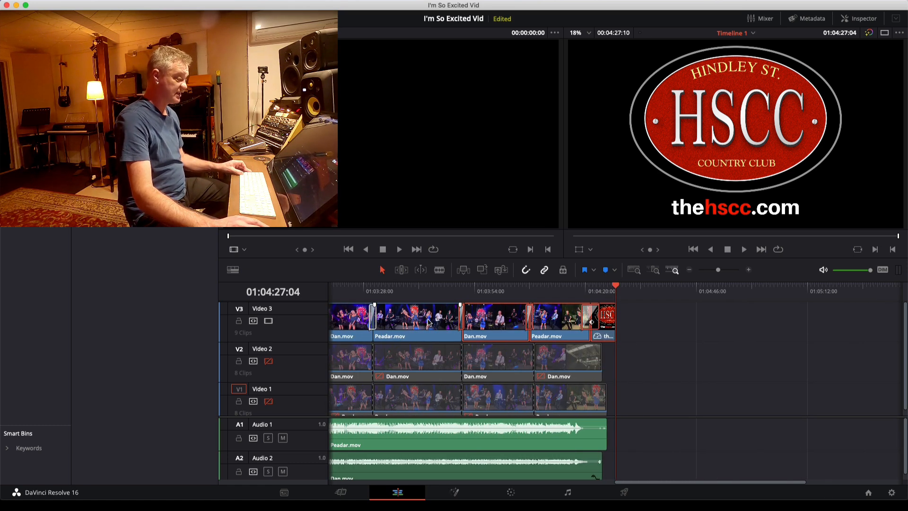
{"action": "scroll", "coordinate": [429, 321], "scroll_direction": "left", "scroll_amount": 10}
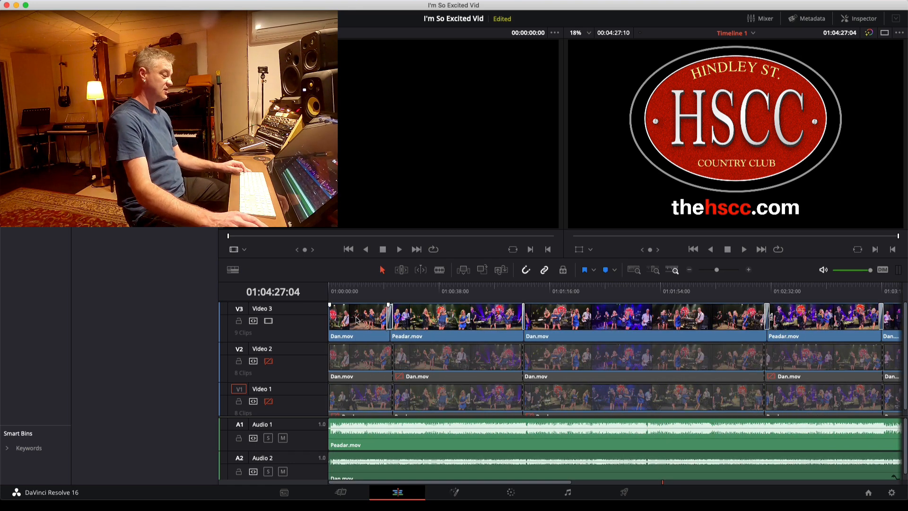
{"action": "key", "text": "super+minus"}
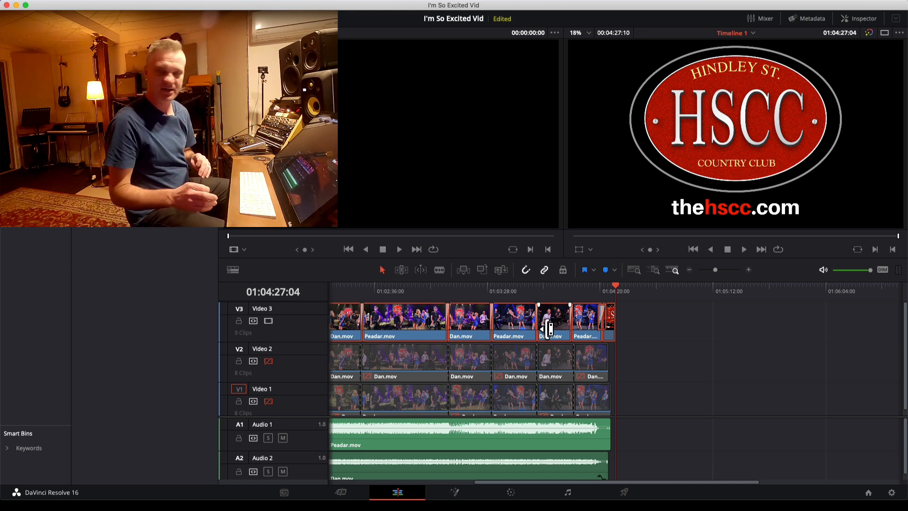
Step: Bring the audio file I'm So Excited 3.mp3 from a Finder window into the timeline's audio area, after the end of the band clips
{"action": "scroll", "coordinate": [416, 436], "scroll_direction": "down", "scroll_amount": 1}
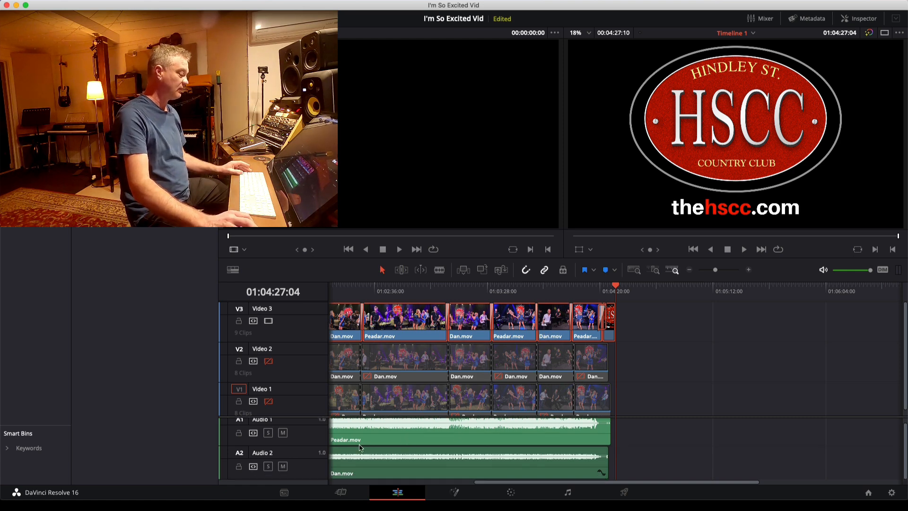
{"action": "scroll", "coordinate": [373, 447], "scroll_direction": "down", "scroll_amount": 3}
{"action": "scroll", "coordinate": [373, 447], "scroll_direction": "up", "scroll_amount": 2}
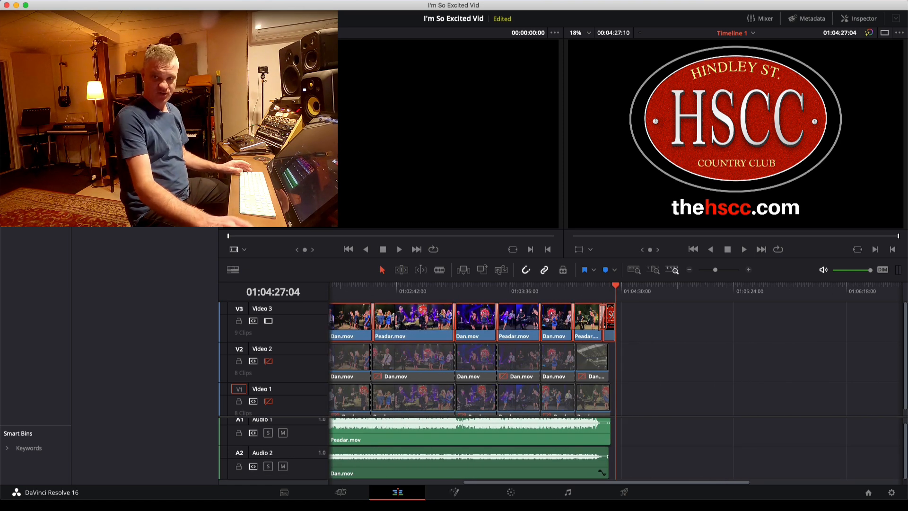
{"action": "key", "text": "super+Tab"}
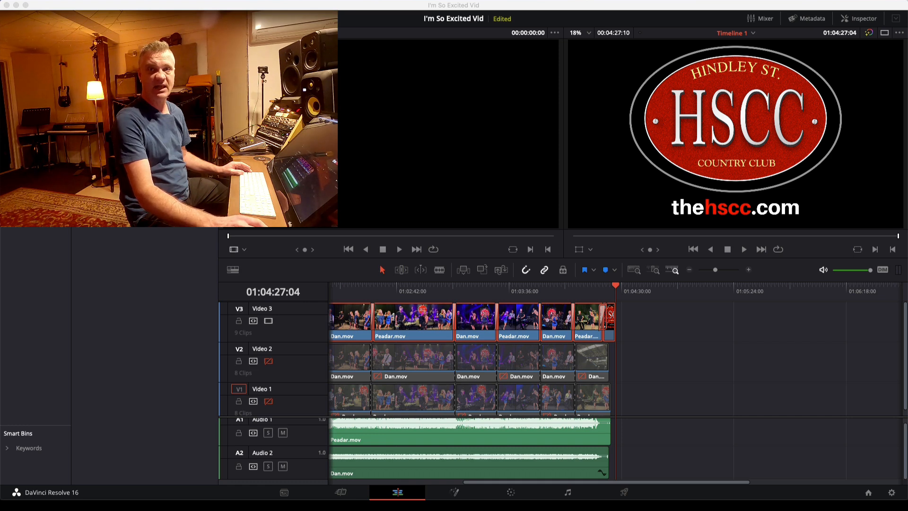
{"action": "left_click_drag", "start_coordinate": [501, 331], "coordinate": [793, 451]}
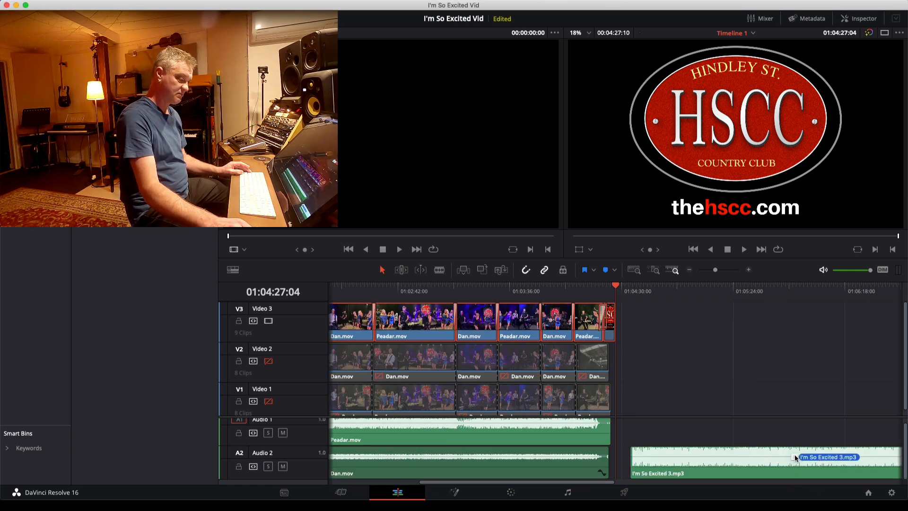
Step: Move the I'm So Excited 3.mp3 clip onto Audio 3 at the very start of the timeline
{"action": "scroll", "coordinate": [629, 398], "scroll_direction": "down", "scroll_amount": 5}
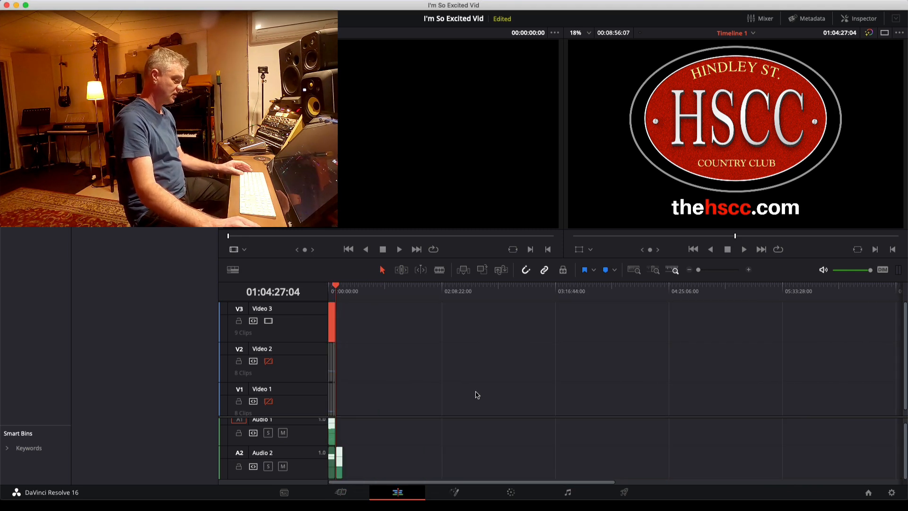
{"action": "scroll", "coordinate": [475, 393], "scroll_direction": "up", "scroll_amount": 5}
{"action": "left_click", "coordinate": [538, 469]}
{"action": "left_click_drag", "start_coordinate": [538, 469], "coordinate": [356, 477]}
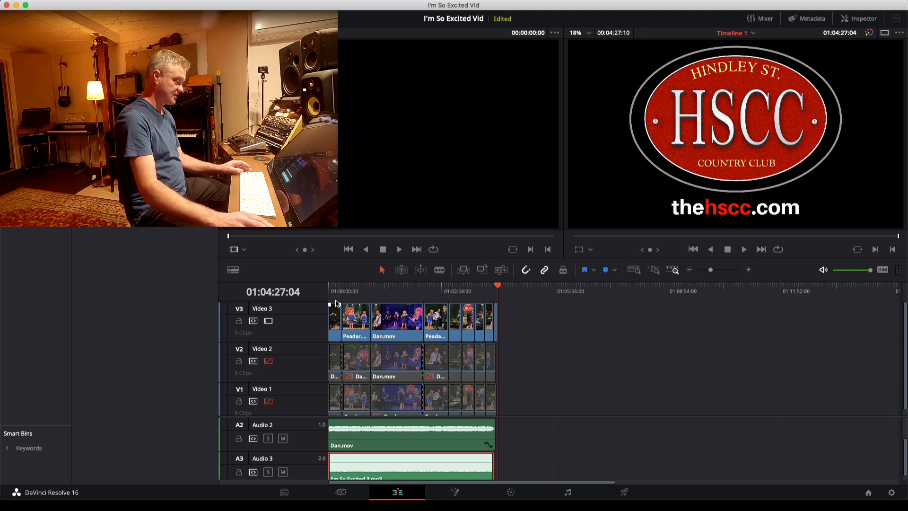
Step: Mute Audio 3, park the playhead on the camera audio's musical entry at 01:00:01:18 and shift the mp3 clip so its first beat aligns there
{"action": "key", "text": "Home"}
{"action": "scroll", "coordinate": [350, 409], "scroll_direction": "up", "scroll_amount": 6}
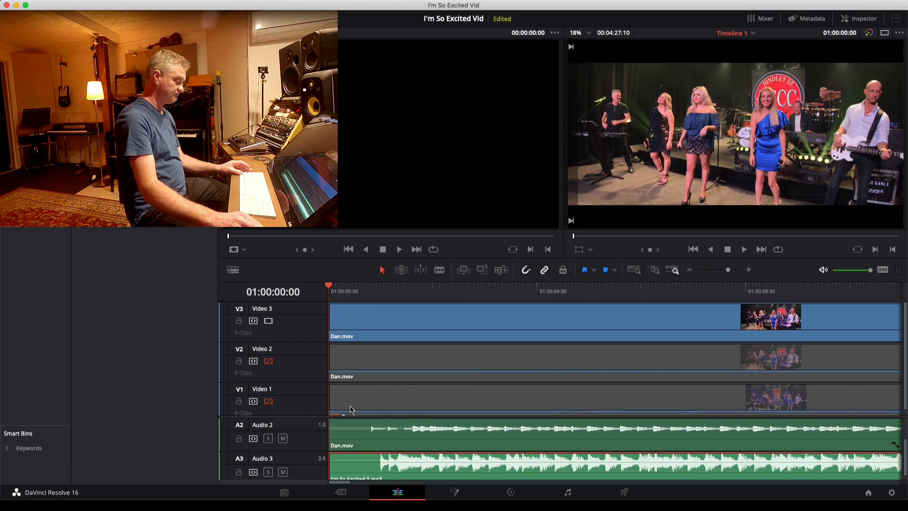
{"action": "scroll", "coordinate": [351, 410], "scroll_direction": "up", "scroll_amount": 4}
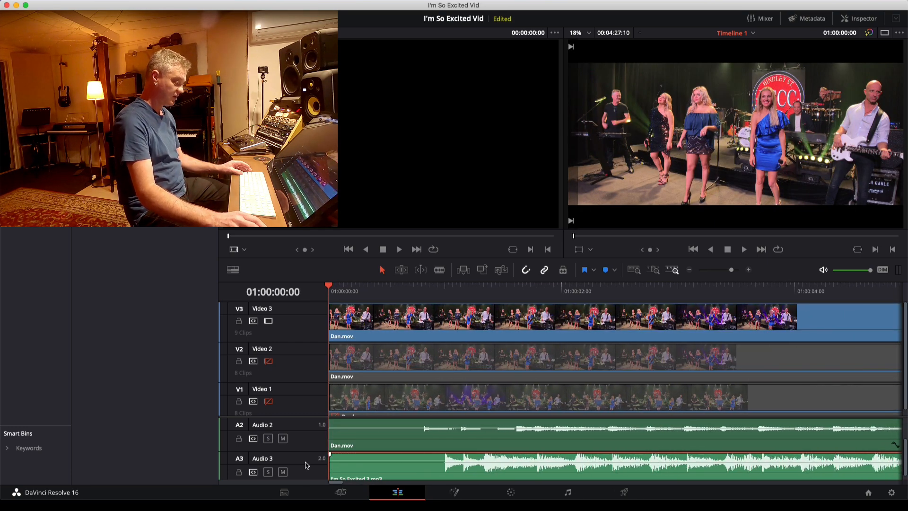
{"action": "left_click", "coordinate": [283, 472]}
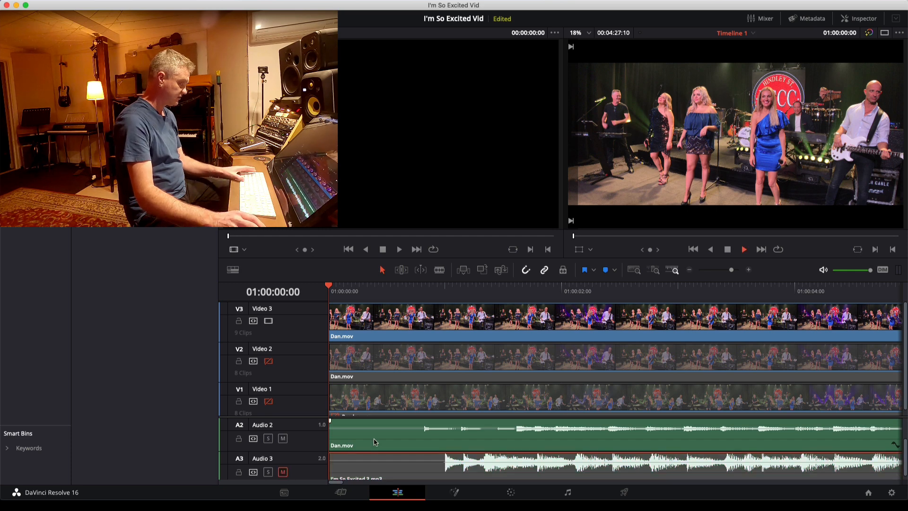
{"action": "key", "text": "space"}
{"action": "key", "text": "space"}
{"action": "left_click_drag", "start_coordinate": [564, 284], "coordinate": [516, 284]}
{"action": "left_click_drag", "start_coordinate": [463, 467], "coordinate": [536, 464]}
Step: Mute the camera audio on Audio 1 and Audio 2 and unmute Audio 3 so only the mp3 mix plays
{"action": "left_click", "coordinate": [284, 440]}
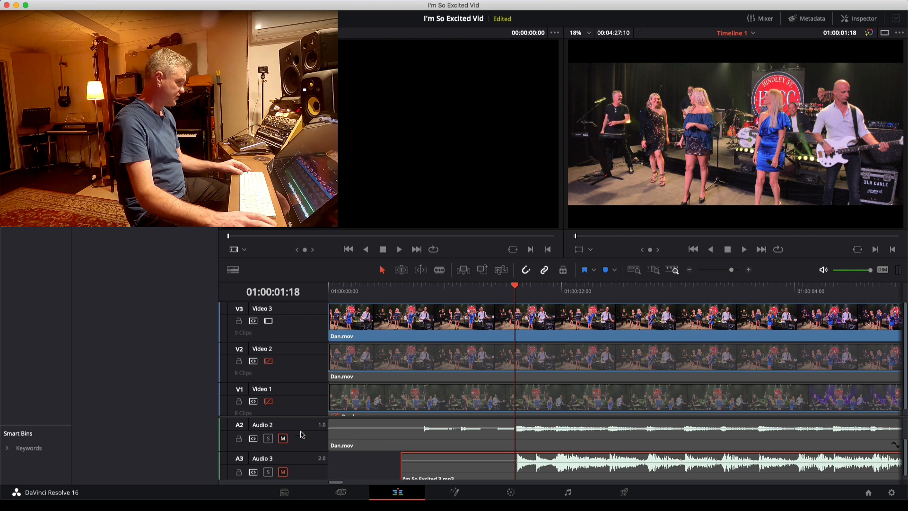
{"action": "scroll", "coordinate": [377, 432], "scroll_direction": "up", "scroll_amount": 2}
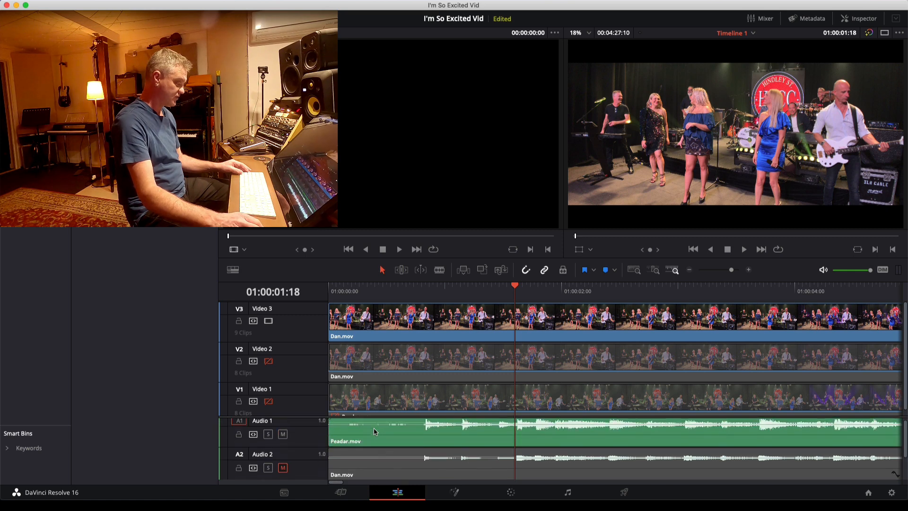
{"action": "left_click", "coordinate": [283, 438]}
{"action": "scroll", "coordinate": [396, 431], "scroll_direction": "down", "scroll_amount": 3}
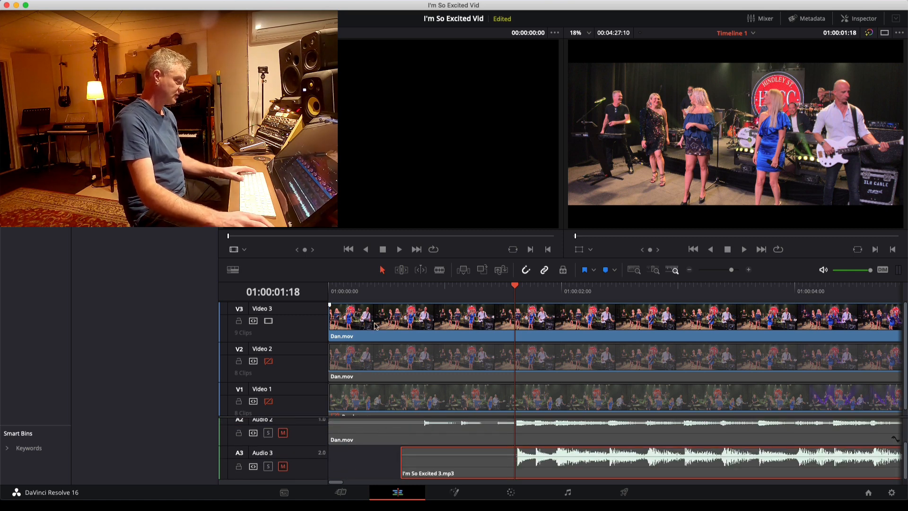
{"action": "left_click", "coordinate": [693, 249]}
{"action": "key", "text": "space"}
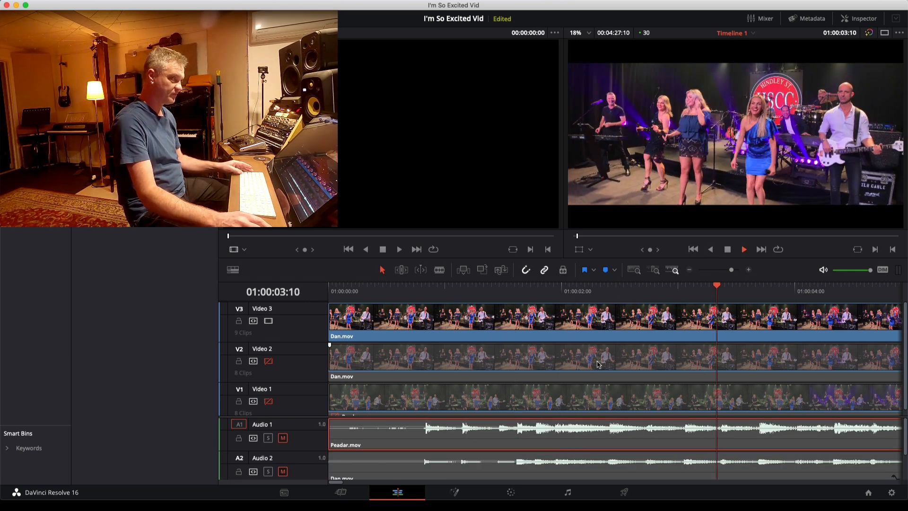
{"action": "key", "text": "space"}
{"action": "scroll", "coordinate": [492, 440], "scroll_direction": "down", "scroll_amount": 2}
{"action": "left_click", "coordinate": [283, 466]}
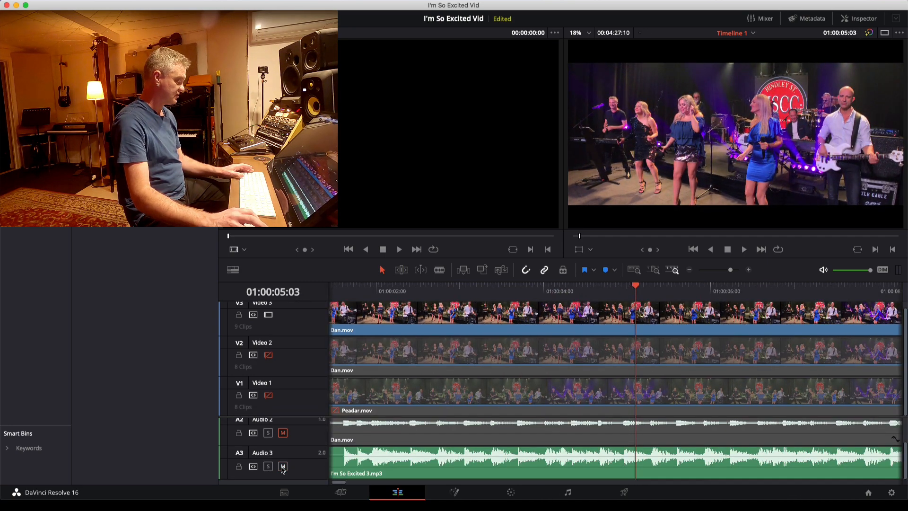
Step: Play the opening of the timeline to check the mp3's sync with the picture
{"action": "left_click_drag", "start_coordinate": [636, 287], "coordinate": [382, 293]}
{"action": "key", "text": "space"}
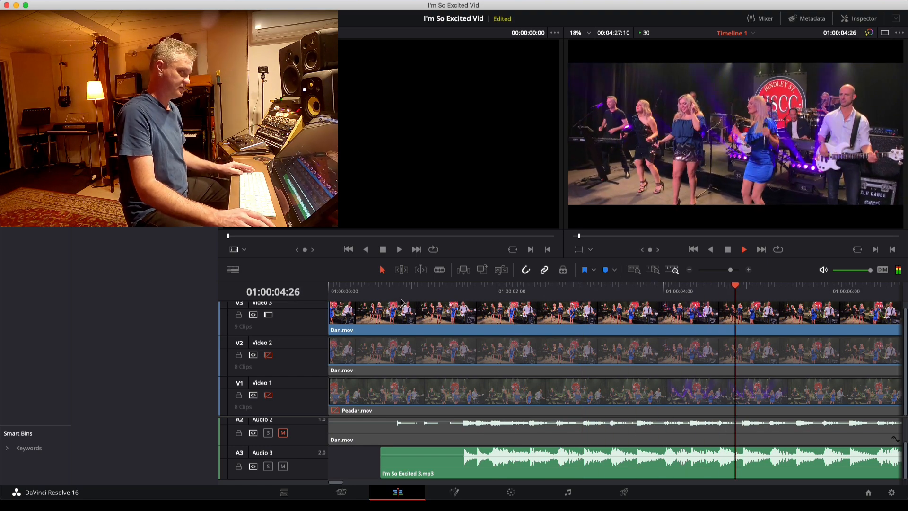
{"action": "left_click", "coordinate": [430, 466]}
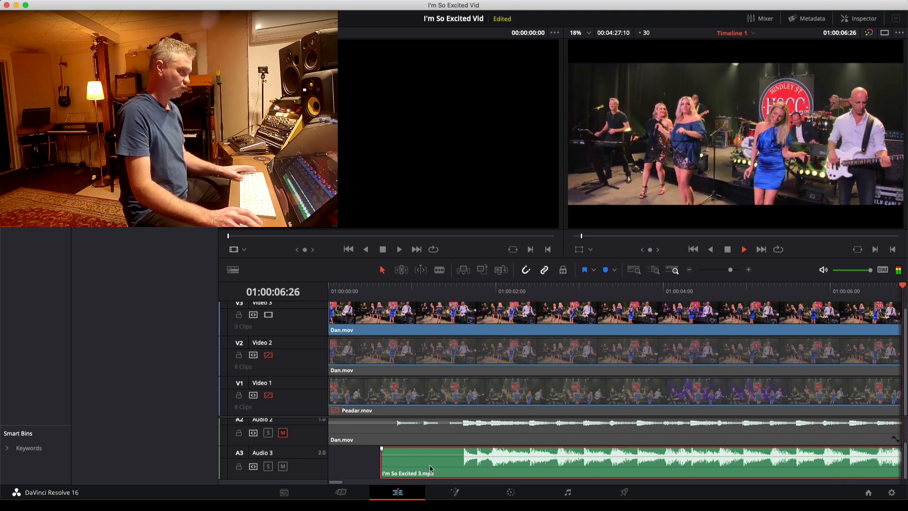
Step: Lower the Main 1 fader to -0.3 dB on the Fairlight page and return to the Edit page
{"action": "left_click", "coordinate": [568, 492]}
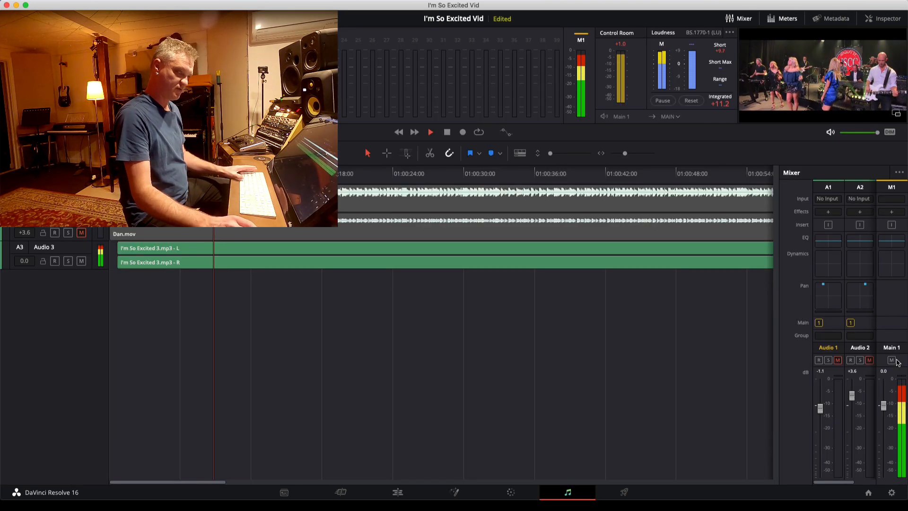
{"action": "left_click_drag", "start_coordinate": [887, 413], "coordinate": [886, 411]}
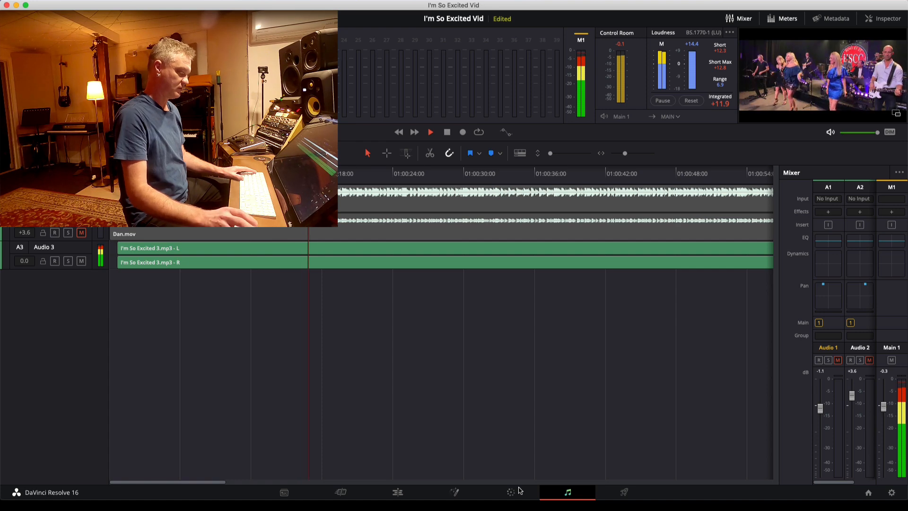
{"action": "left_click", "coordinate": [397, 493]}
Step: Play parts of the edit across the first dissolve and near 01:02:34 to check picture and mp3 sync over the whole song
{"action": "key", "text": "space"}
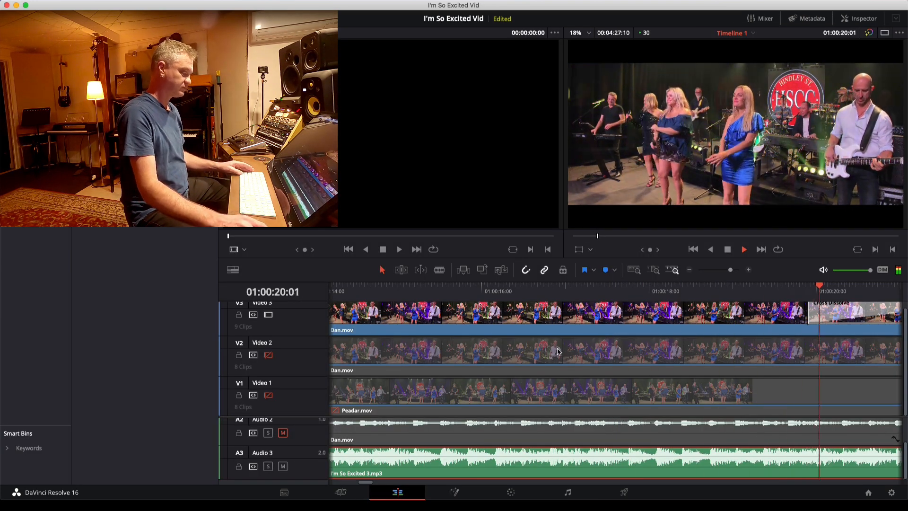
{"action": "scroll", "coordinate": [557, 352], "scroll_direction": "down", "scroll_amount": 4}
{"action": "scroll", "coordinate": [558, 352], "scroll_direction": "down", "scroll_amount": 3}
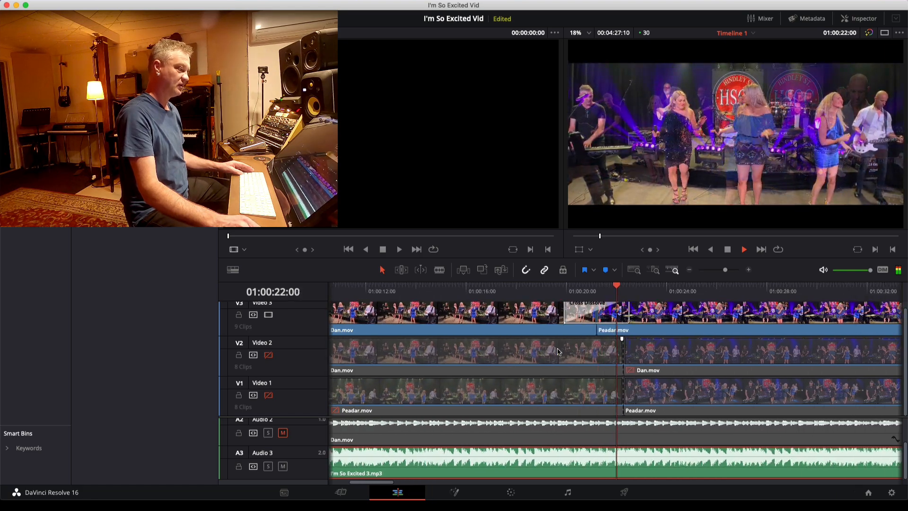
{"action": "scroll", "coordinate": [559, 352], "scroll_direction": "down", "scroll_amount": 4}
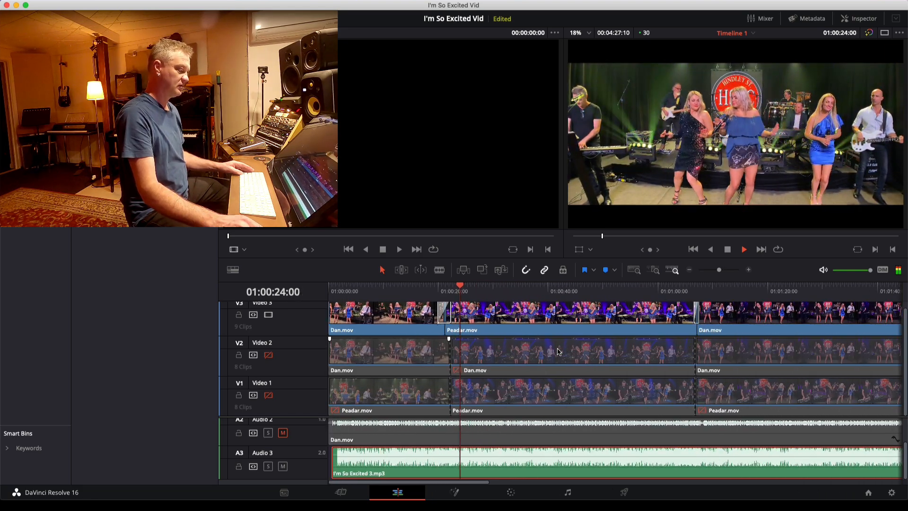
{"action": "scroll", "coordinate": [559, 352], "scroll_direction": "down", "scroll_amount": 3}
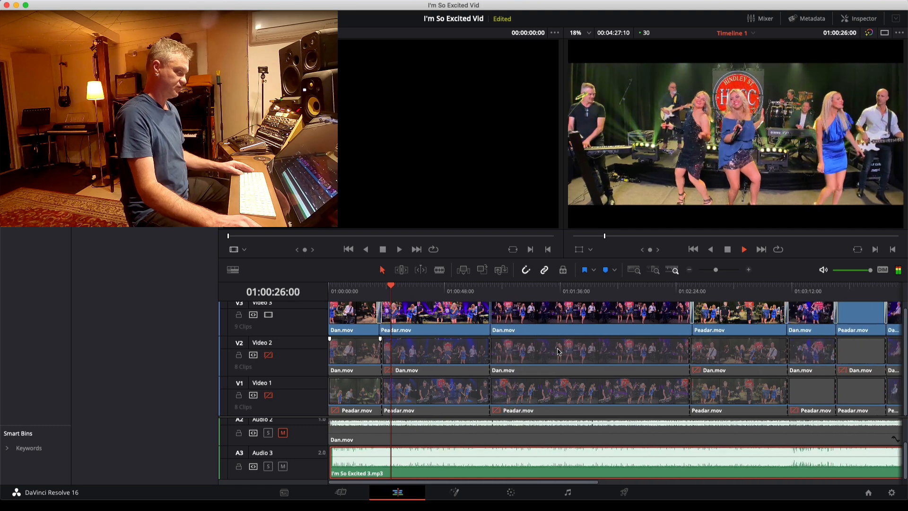
{"action": "key", "text": "space"}
{"action": "left_click", "coordinate": [596, 285]}
{"action": "key", "text": "space"}
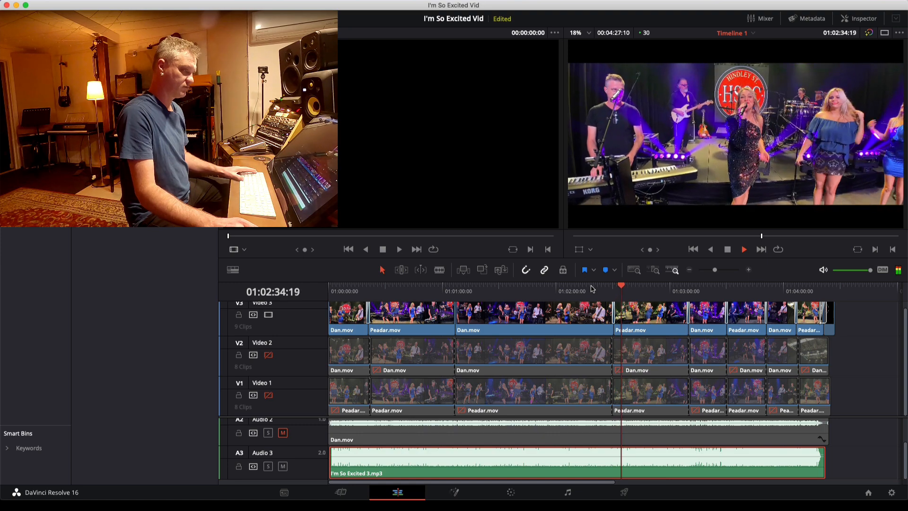
{"action": "key", "text": "space"}
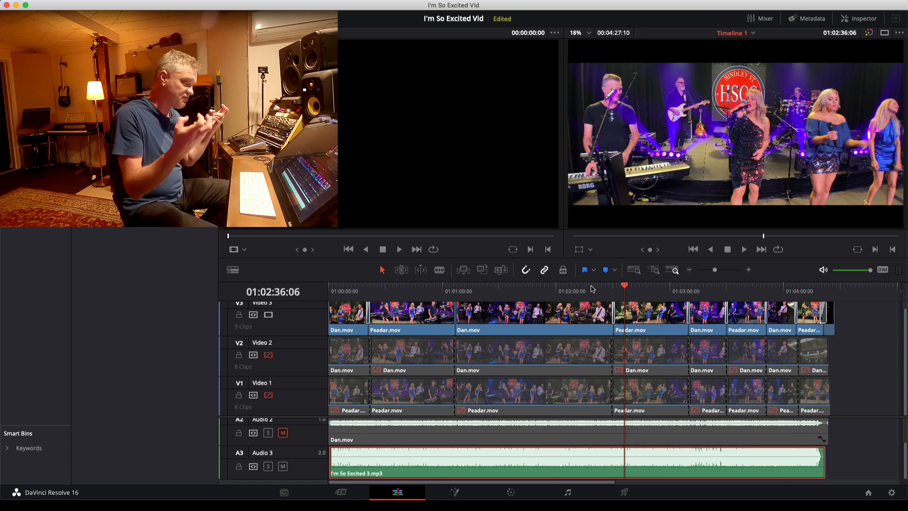
Step: Select every clip on Video 3 from the opening clip to the logo end card
{"action": "right_click", "coordinate": [855, 318]}
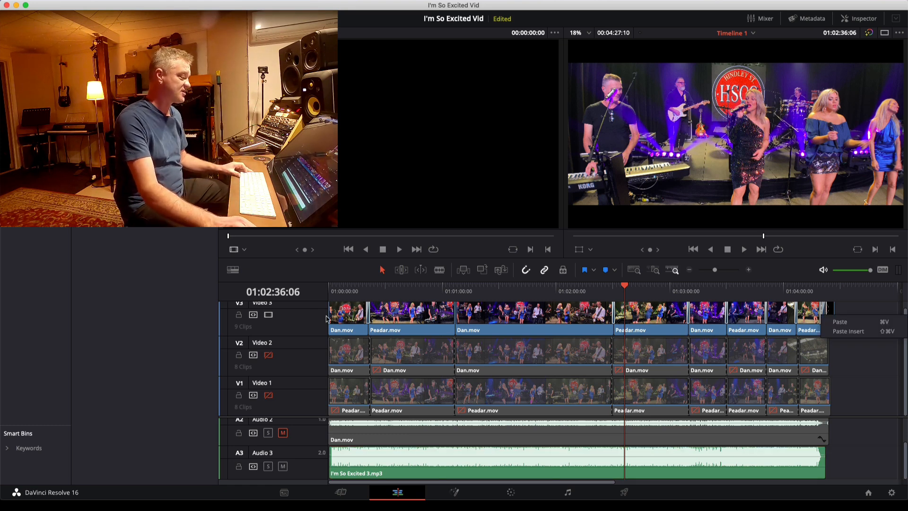
{"action": "left_click", "coordinate": [851, 306]}
{"action": "left_click_drag", "start_coordinate": [851, 308], "coordinate": [326, 320]}
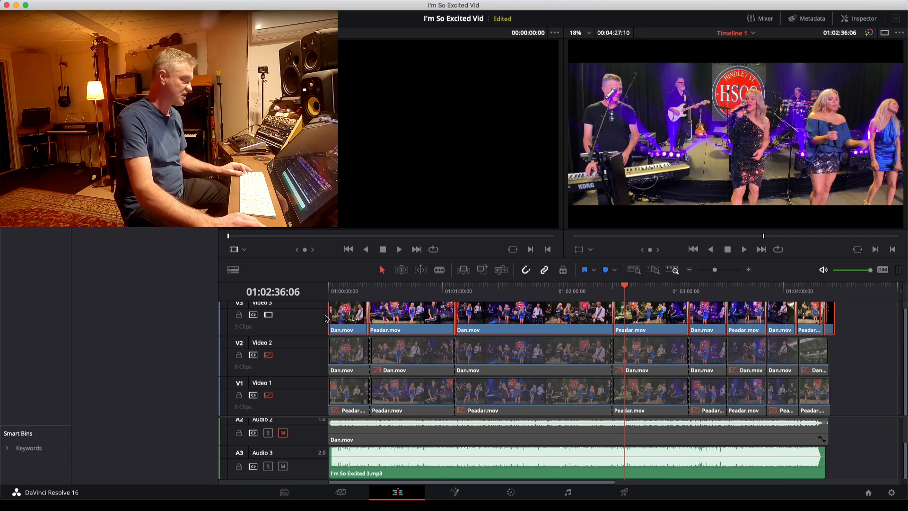
Step: Set the render destination to So Exited test.mov in the Movies folder, queue the entire timeline on the Deliver page and start the render
{"action": "left_click", "coordinate": [624, 493]}
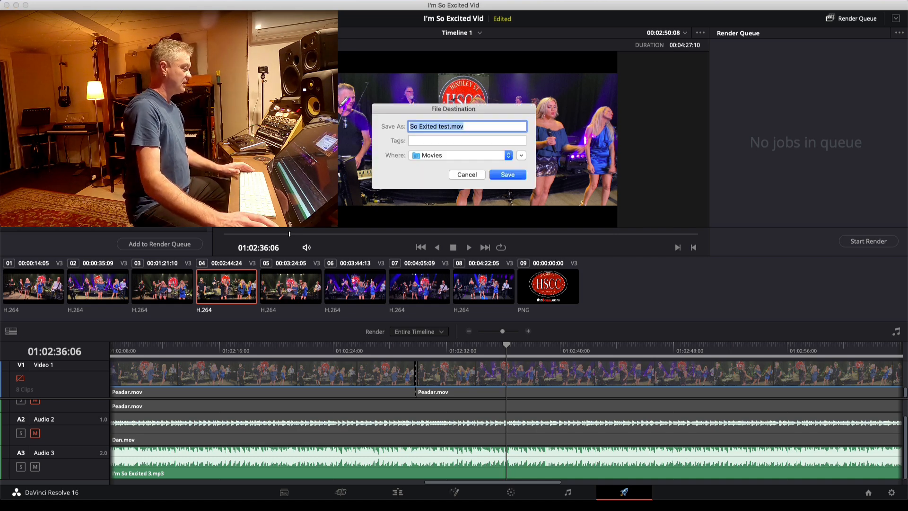
{"action": "left_click", "coordinate": [517, 176]}
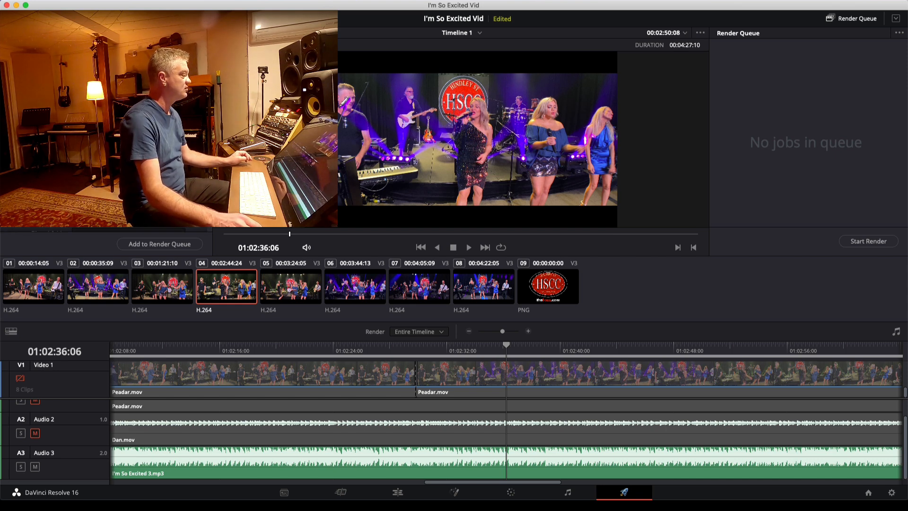
{"action": "left_click", "coordinate": [161, 245]}
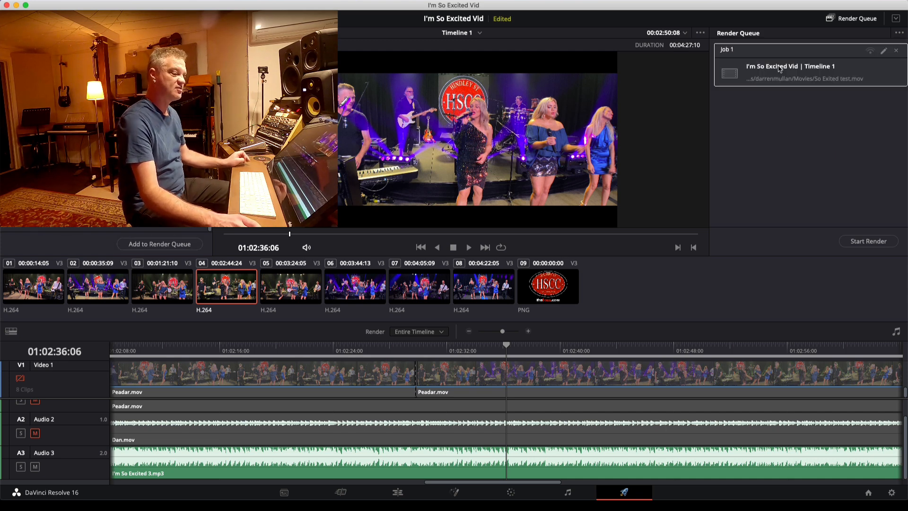
{"action": "left_click", "coordinate": [869, 241]}
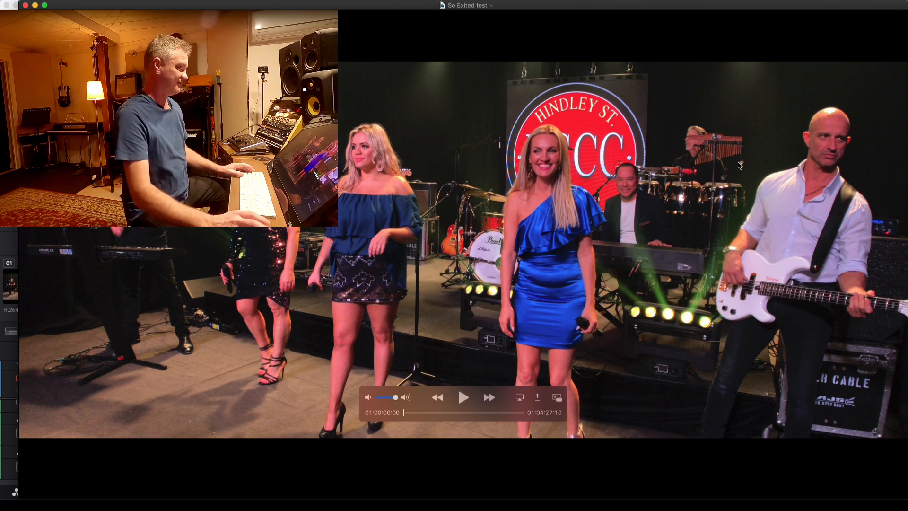
Step: Play the rendered So Exited test movie full screen in the media player
{"action": "key", "text": "ctrl+super+f"}
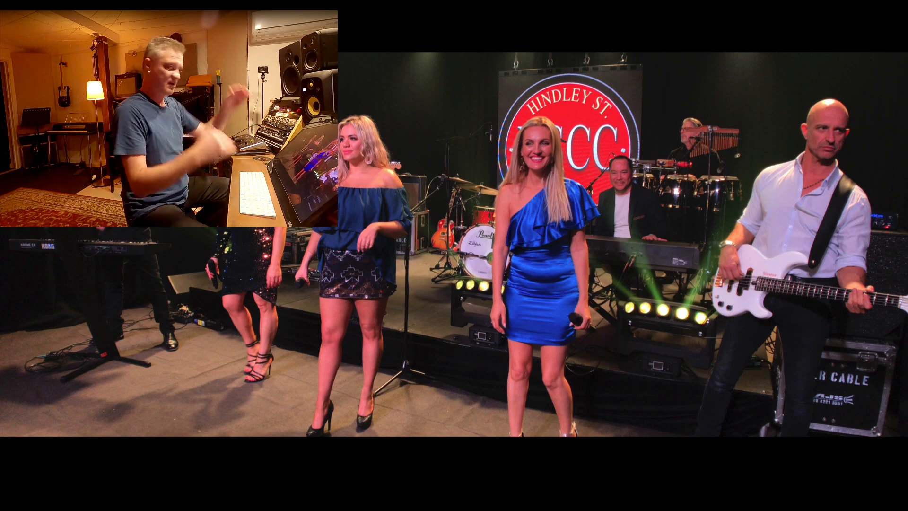
{"action": "key", "text": "space"}
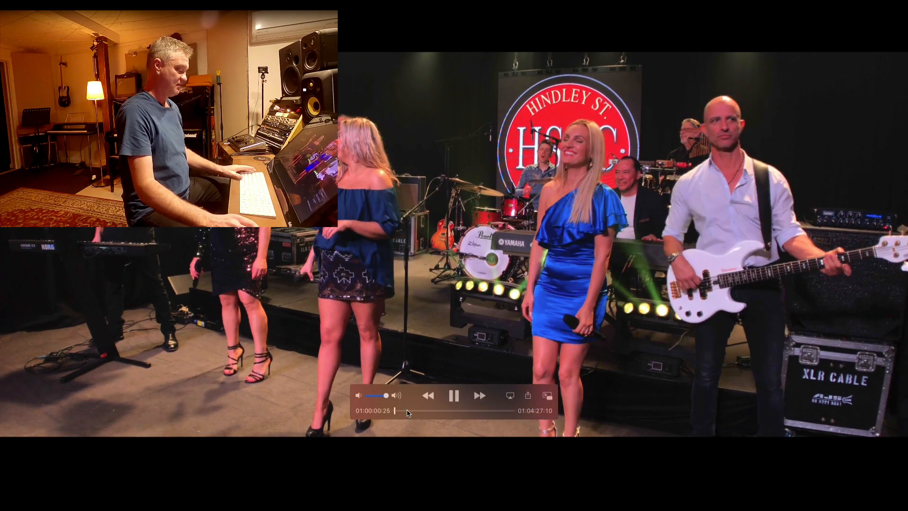